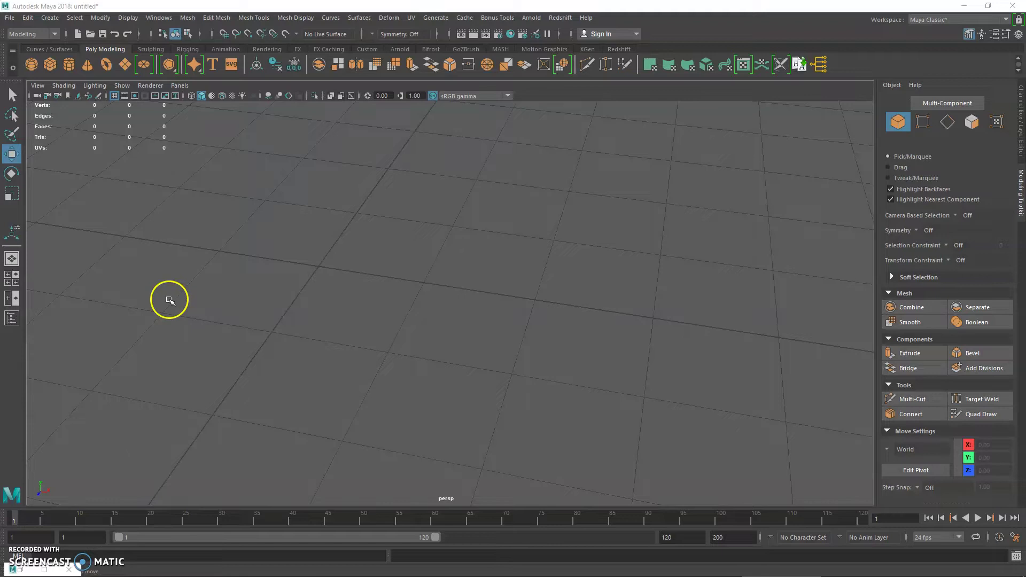
Create a polygon cube and a polygon cylinder, moving the cylinder beside the cube to about X -1.77, Y 0.35, Z 0.21.
{"action": "left_click", "coordinate": [50, 64]}
{"action": "left_click", "coordinate": [65, 69]}
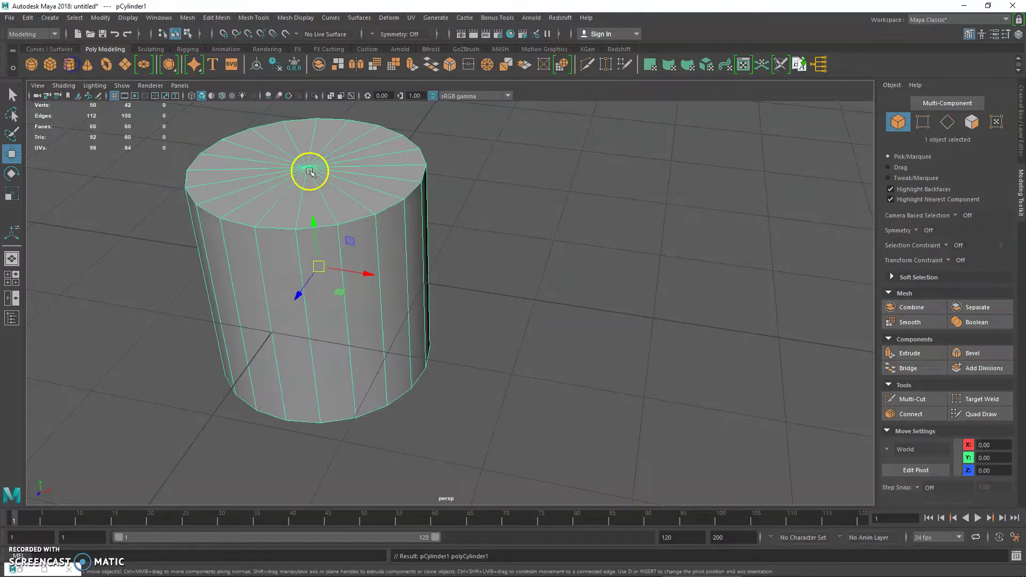
{"action": "left_click_drag", "start_coordinate": [332, 263], "coordinate": [491, 278]}
{"action": "right_click_drag", "start_coordinate": [492, 278], "coordinate": [412, 263], "text": "alt"}
{"action": "left_click_drag", "start_coordinate": [469, 278], "coordinate": [188, 234]}
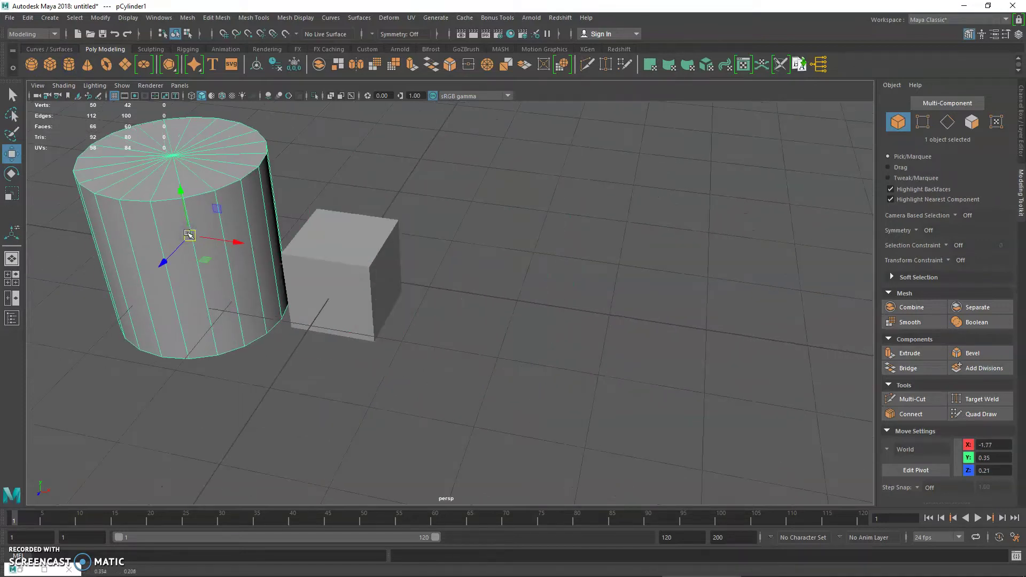
Create a polygon sphere and move it to the cube's other side at about X 1.32, Y 0.74, Z -0.91.
{"action": "right_click_drag", "start_coordinate": [307, 184], "coordinate": [342, 211], "text": "alt"}
{"action": "left_click", "coordinate": [31, 64]}
{"action": "key", "text": "w"}
{"action": "left_click_drag", "start_coordinate": [364, 304], "coordinate": [488, 228]}
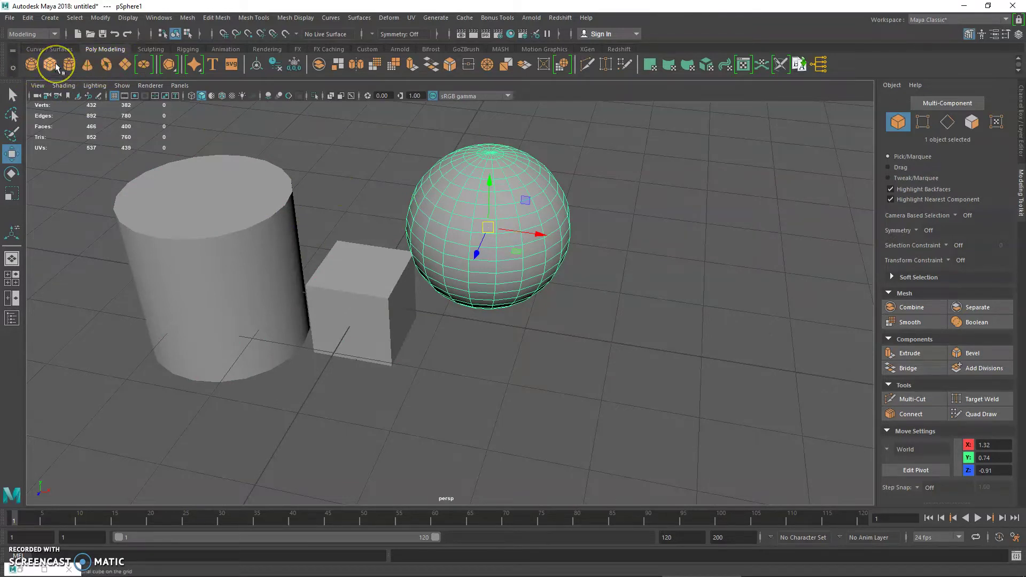
Delete the cylinder and the sphere from the scene.
{"action": "left_click", "coordinate": [241, 133]}
{"action": "left_click", "coordinate": [243, 163]}
{"action": "key", "text": "Delete"}
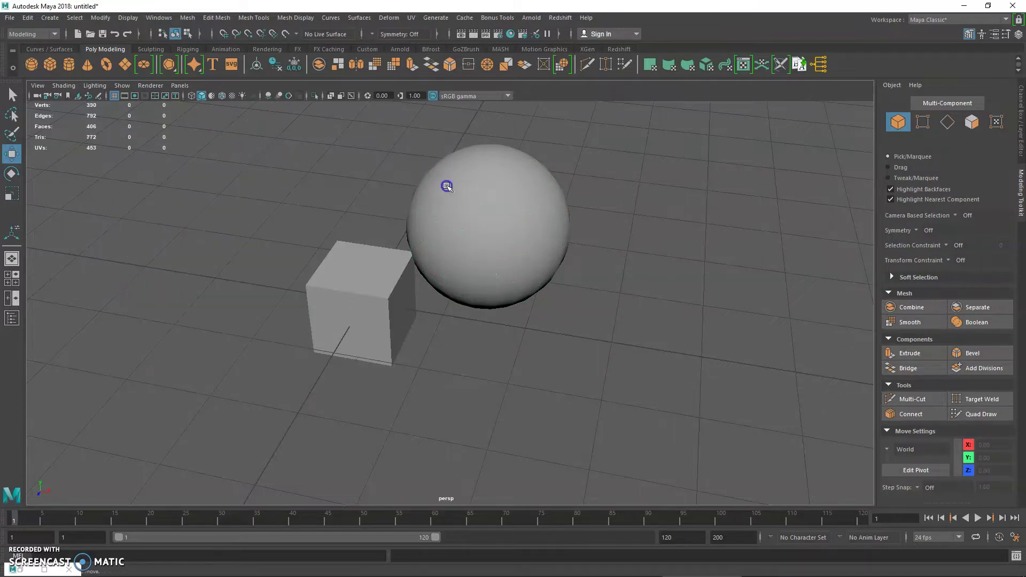
{"action": "left_click", "coordinate": [447, 185]}
{"action": "key", "text": "Delete"}
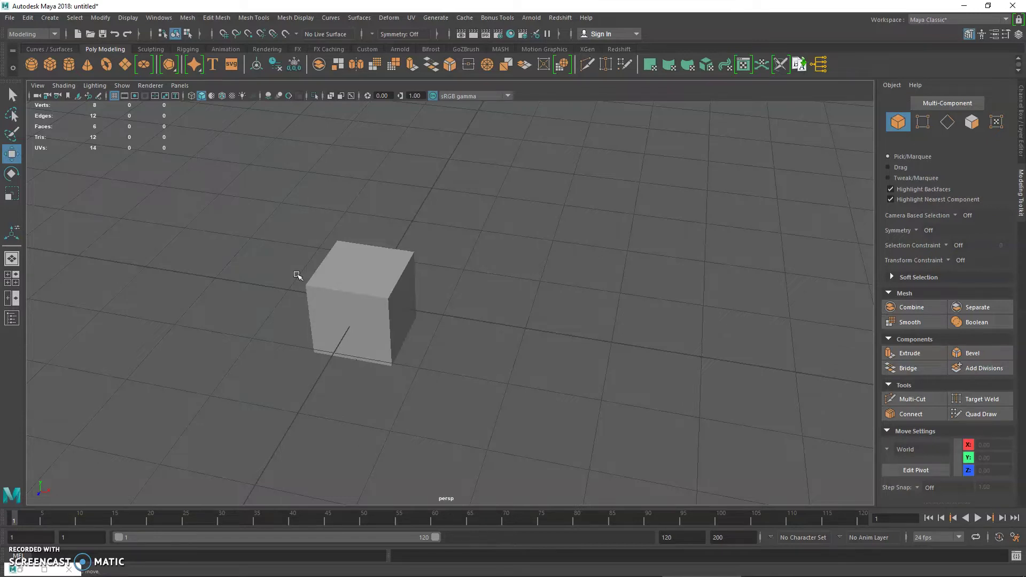
Open the UV Editor for the cube and resize its window so the cube and its UV layout sit side by side.
{"action": "left_click", "coordinate": [319, 263]}
{"action": "left_click_drag", "start_coordinate": [419, 343], "coordinate": [454, 323], "text": "alt"}
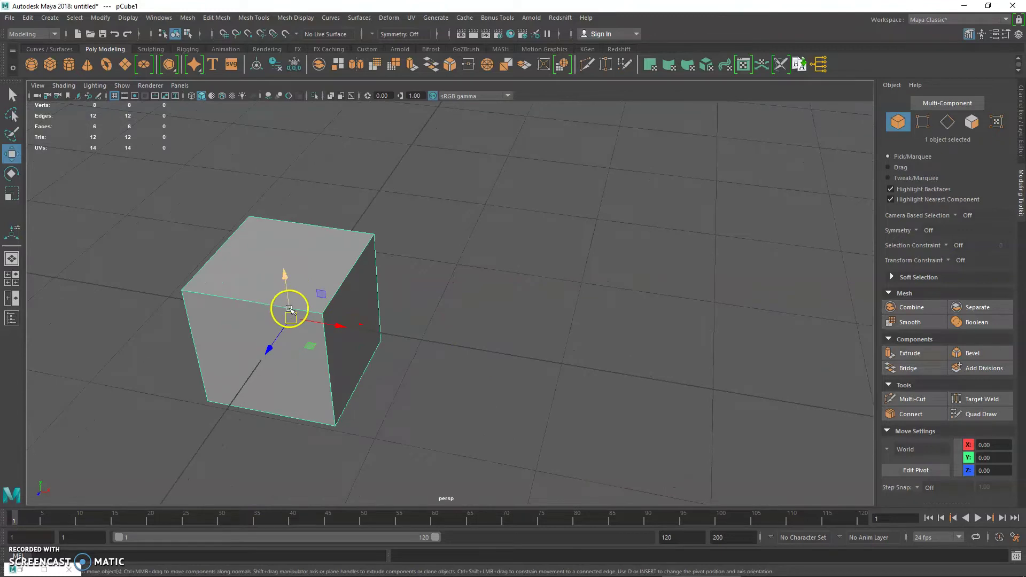
{"action": "left_click", "coordinate": [411, 18]}
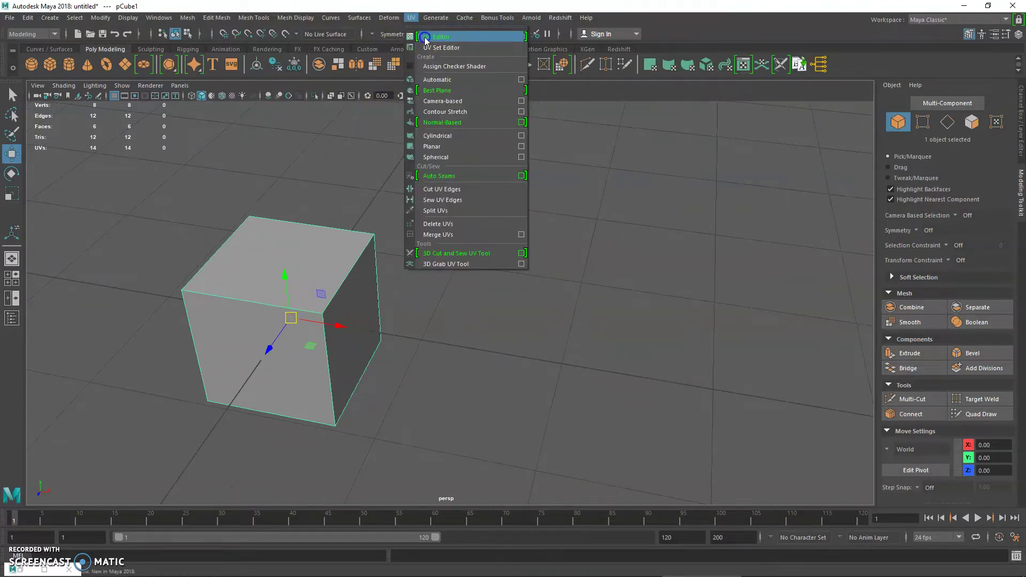
{"action": "left_click", "coordinate": [426, 37]}
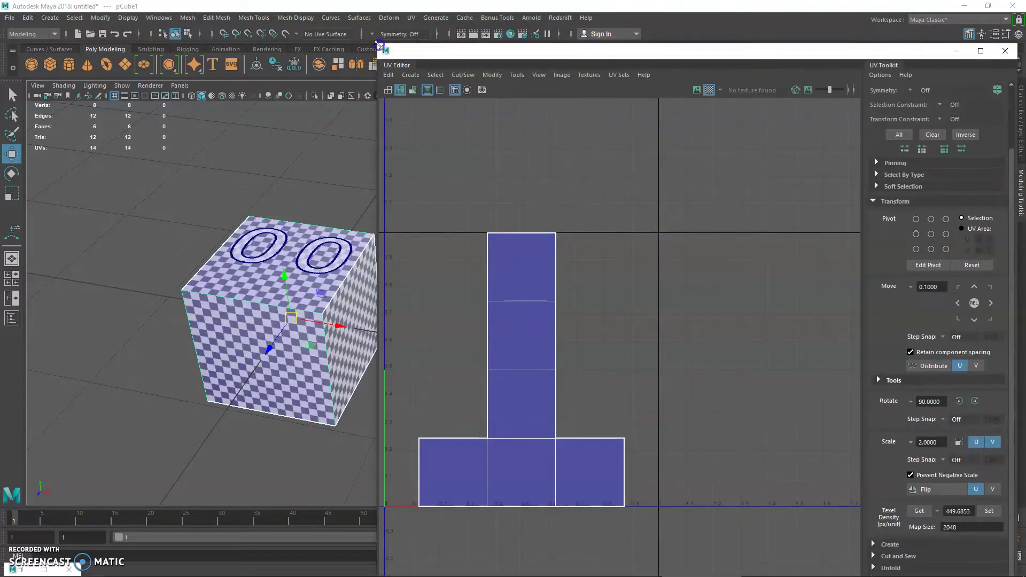
{"action": "left_click_drag", "start_coordinate": [379, 43], "coordinate": [435, 202]}
{"action": "left_click_drag", "start_coordinate": [527, 206], "coordinate": [534, 102]}
{"action": "left_click", "coordinate": [292, 224]}
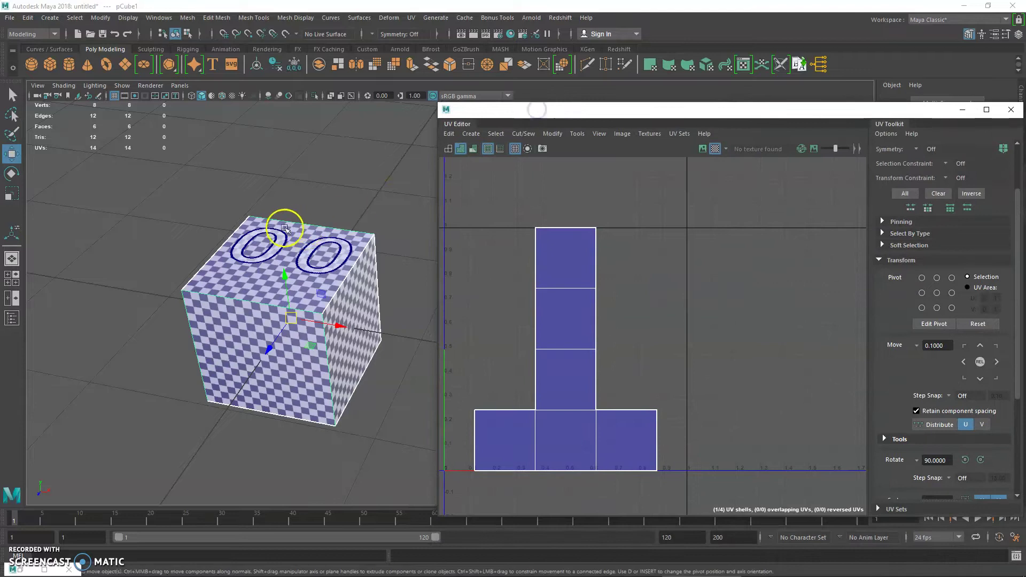
Create a polygon sphere, move it away from the cube and view its default UV layout.
{"action": "left_click", "coordinate": [31, 64]}
{"action": "left_click_drag", "start_coordinate": [291, 319], "coordinate": [110, 235]}
{"action": "scroll", "coordinate": [140, 242], "scroll_direction": "down", "scroll_amount": 3}
{"action": "middle_click_drag", "start_coordinate": [545, 266], "coordinate": [618, 259], "text": "alt"}
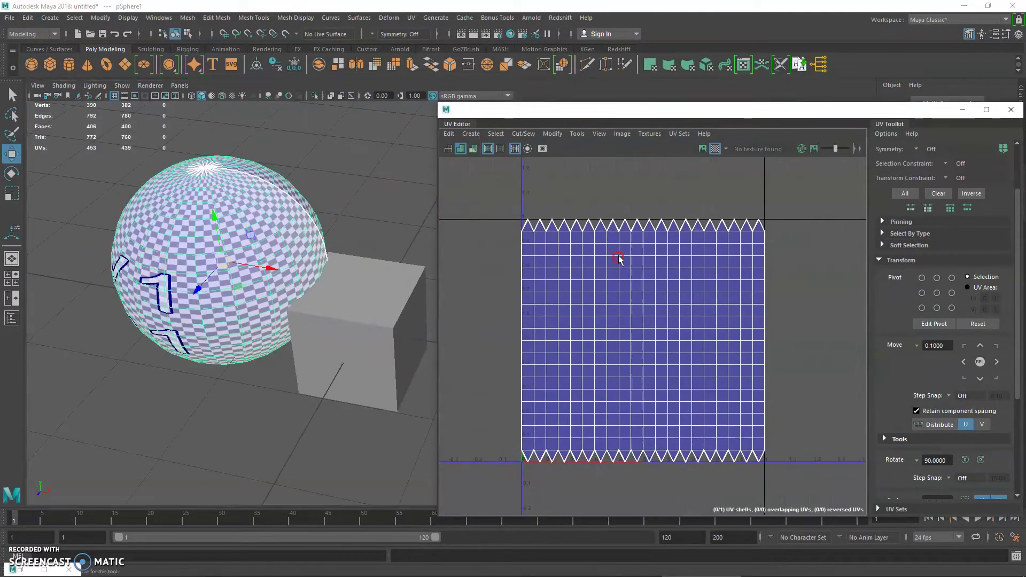
Delete the sphere, then select the cube and frame it in the viewport.
{"action": "left_click", "coordinate": [336, 170]}
{"action": "left_click", "coordinate": [305, 200]}
{"action": "key", "text": "Delete"}
{"action": "left_click", "coordinate": [337, 258]}
{"action": "key", "text": "f"}
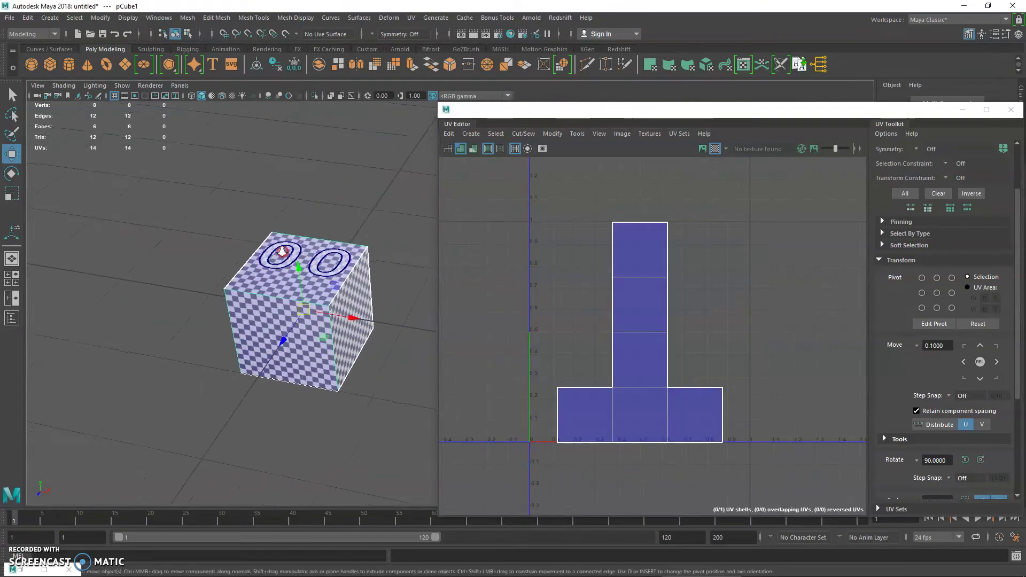
Select all of the cube's UVs in the UV Editor, delete them, and reselect the cube in object mode.
{"action": "left_click", "coordinate": [651, 249]}
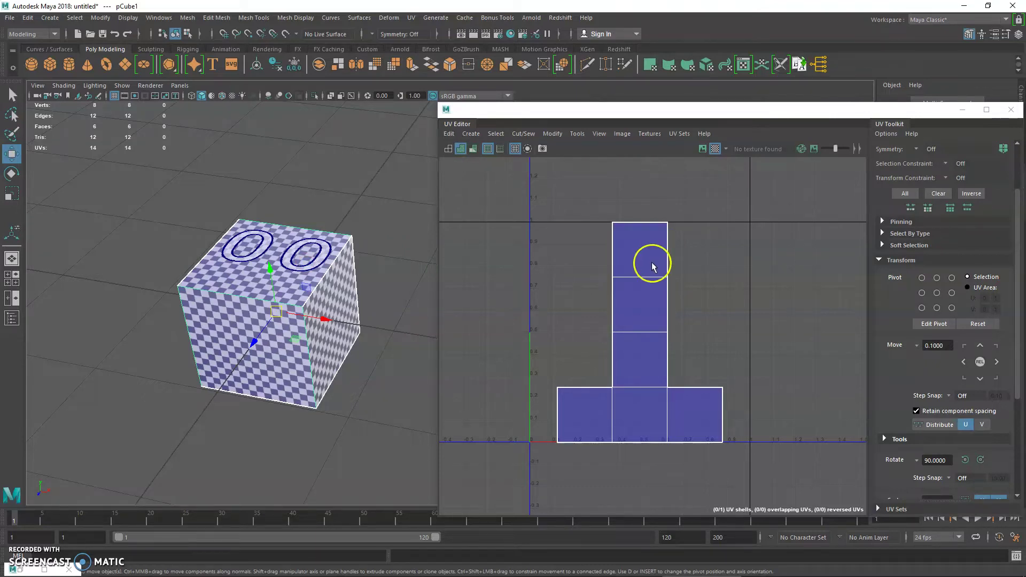
{"action": "right_click", "coordinate": [652, 264]}
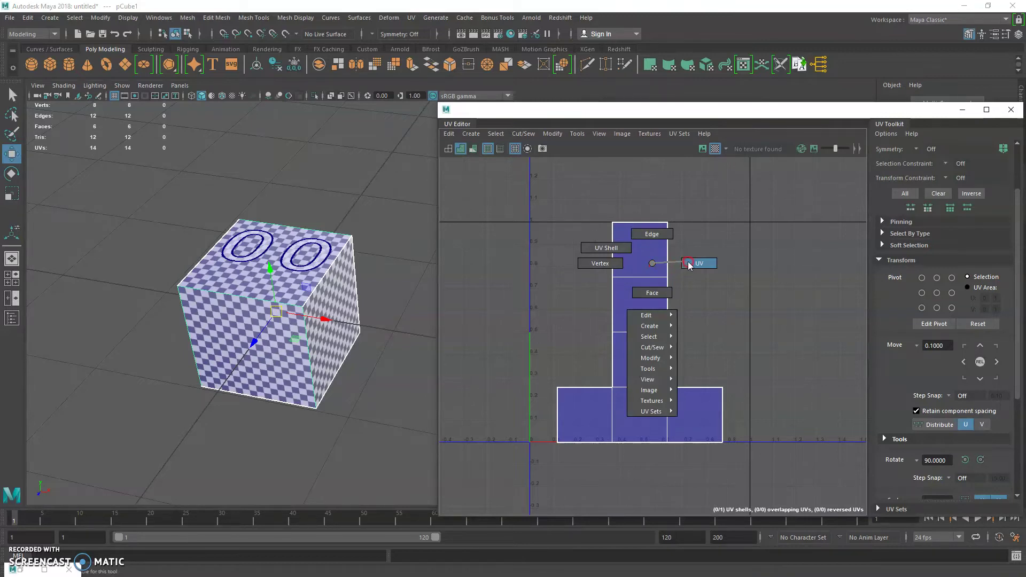
{"action": "right_click_drag", "start_coordinate": [689, 264], "coordinate": [690, 265]}
{"action": "left_click_drag", "start_coordinate": [825, 206], "coordinate": [499, 520]}
{"action": "key", "text": "Delete"}
{"action": "right_click_drag", "start_coordinate": [302, 306], "coordinate": [338, 244]}
{"action": "left_click", "coordinate": [298, 267]}
{"action": "left_click_drag", "start_coordinate": [298, 267], "coordinate": [332, 334], "text": "alt"}
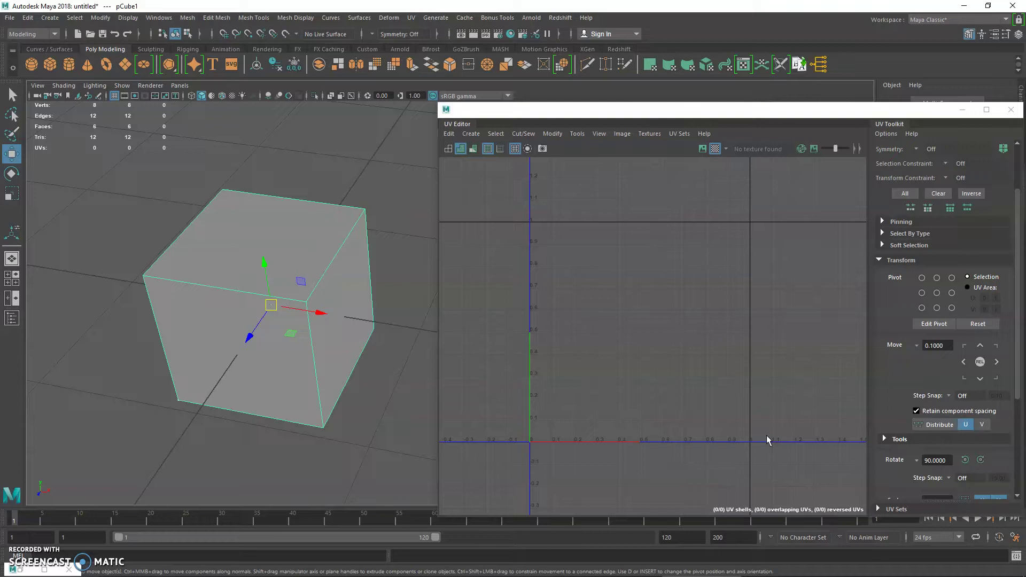
Examine the cube and its UV count, and locate the Poly Count option among the Heads Up Display settings.
{"action": "left_click_drag", "start_coordinate": [266, 194], "coordinate": [297, 208], "text": "alt"}
{"action": "mouse_move", "coordinate": [298, 208]}
{"action": "middle_mouse_down", "text": "alt"}
{"action": "mouse_move", "coordinate": [332, 248]}
{"action": "mouse_move", "coordinate": [294, 208]}
{"action": "middle_mouse_up", "text": "alt"}
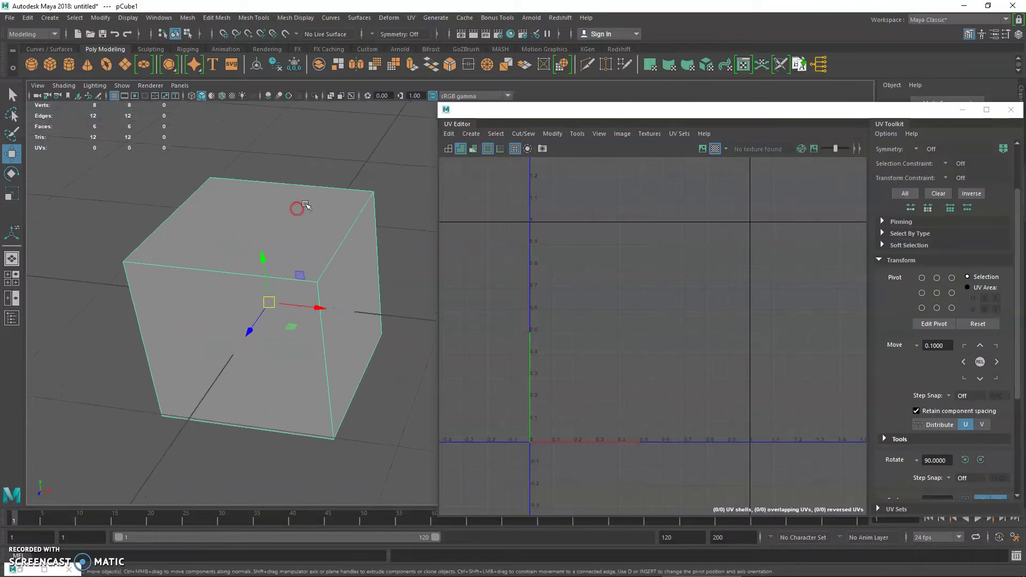
{"action": "key", "text": "q"}
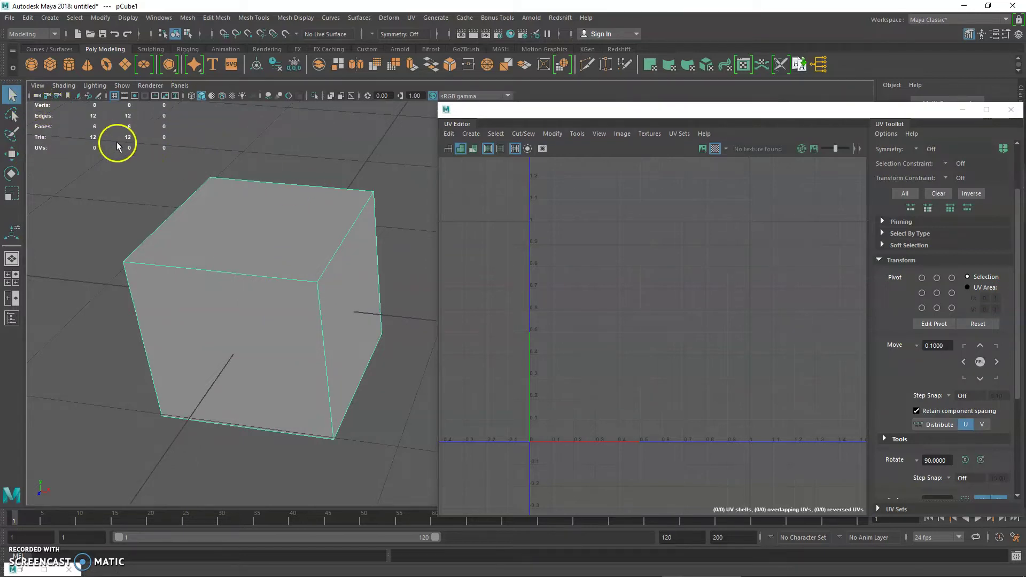
{"action": "left_click", "coordinate": [129, 18]}
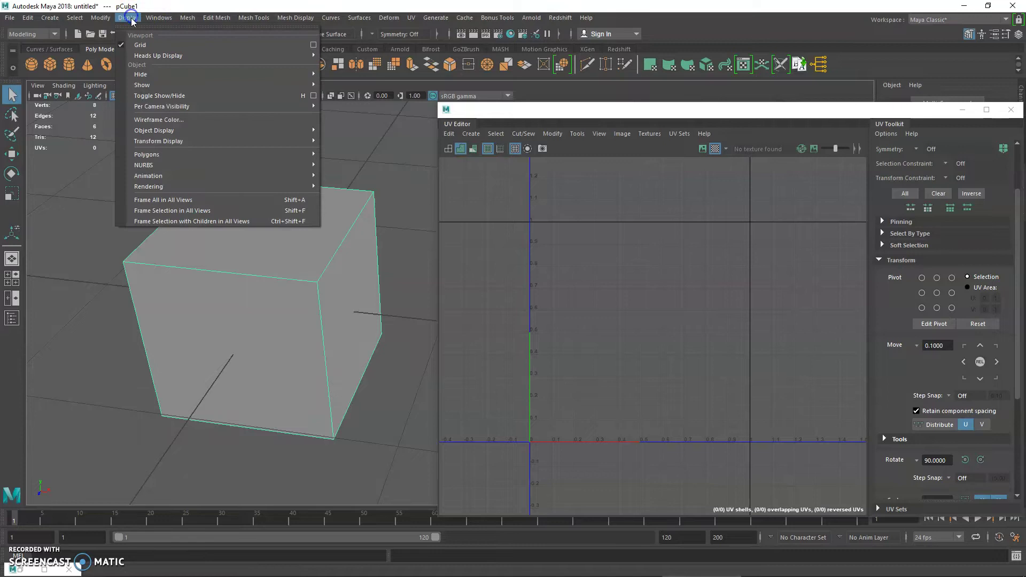
{"action": "mouse_move", "coordinate": [162, 58]}
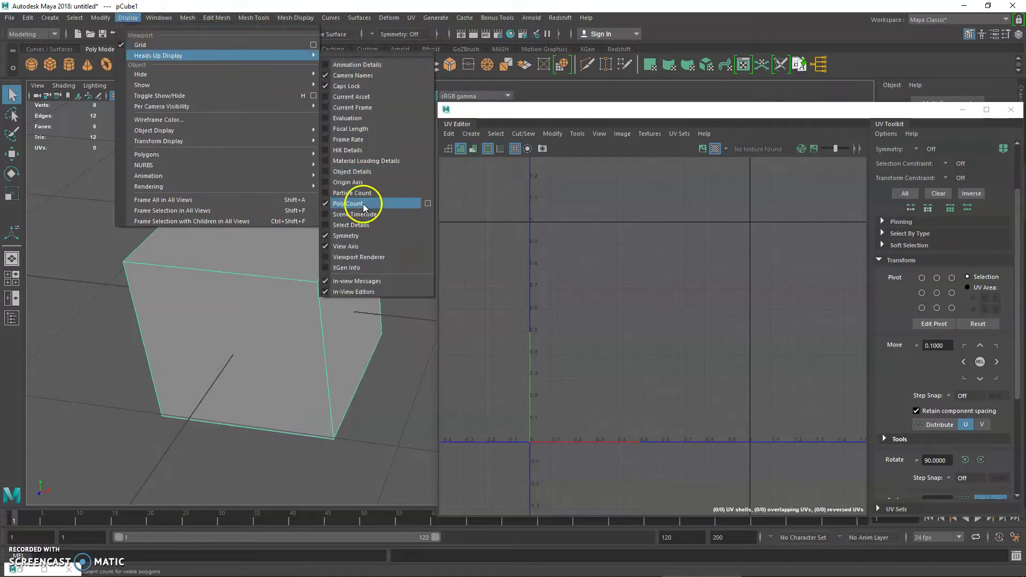
{"action": "left_click", "coordinate": [316, 34]}
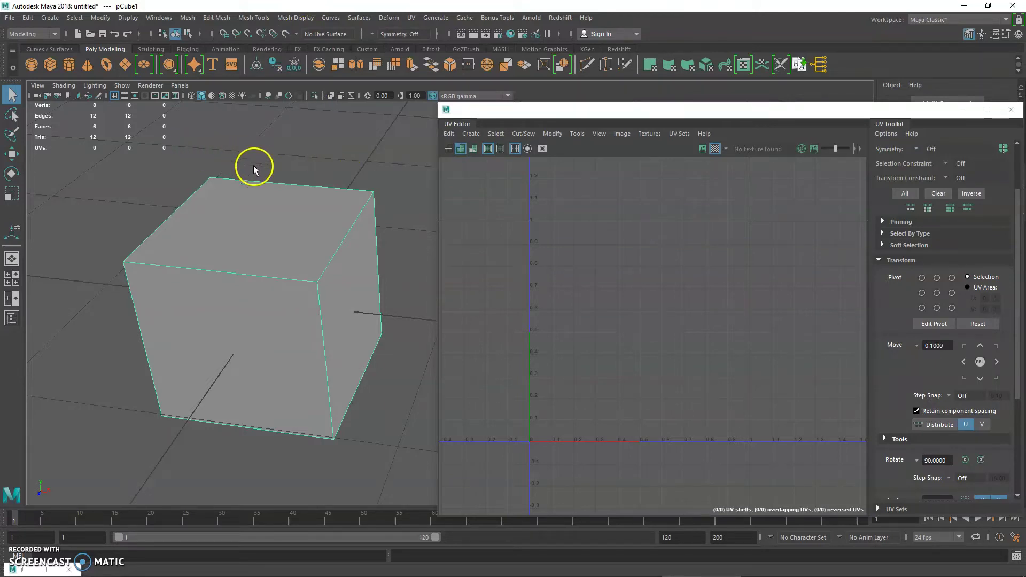
{"action": "left_click_drag", "start_coordinate": [252, 165], "coordinate": [267, 167], "text": "alt"}
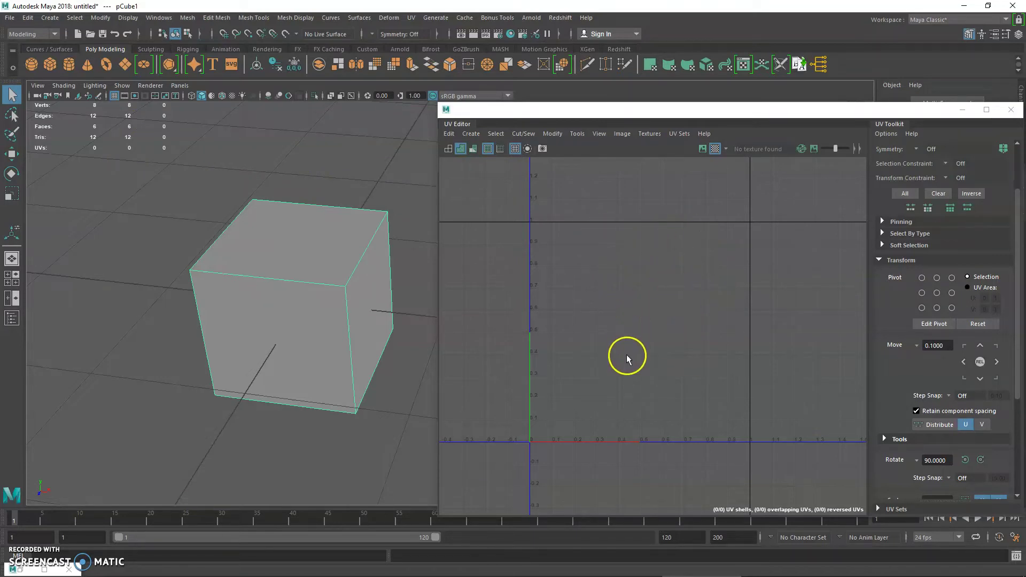
Create a second polygon cube and move it beside the first to compare their UVs.
{"action": "left_click", "coordinate": [50, 64]}
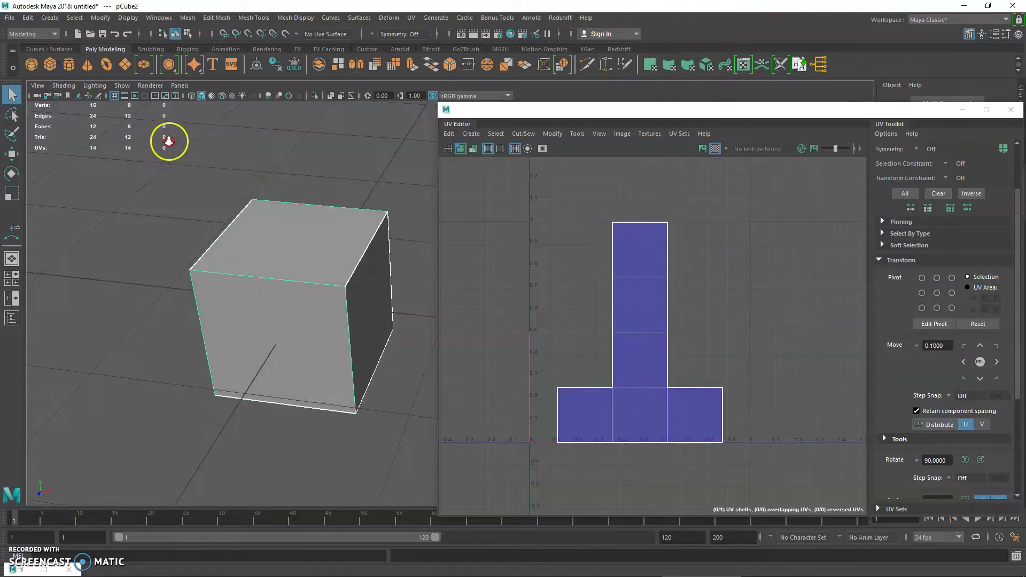
{"action": "key", "text": "w"}
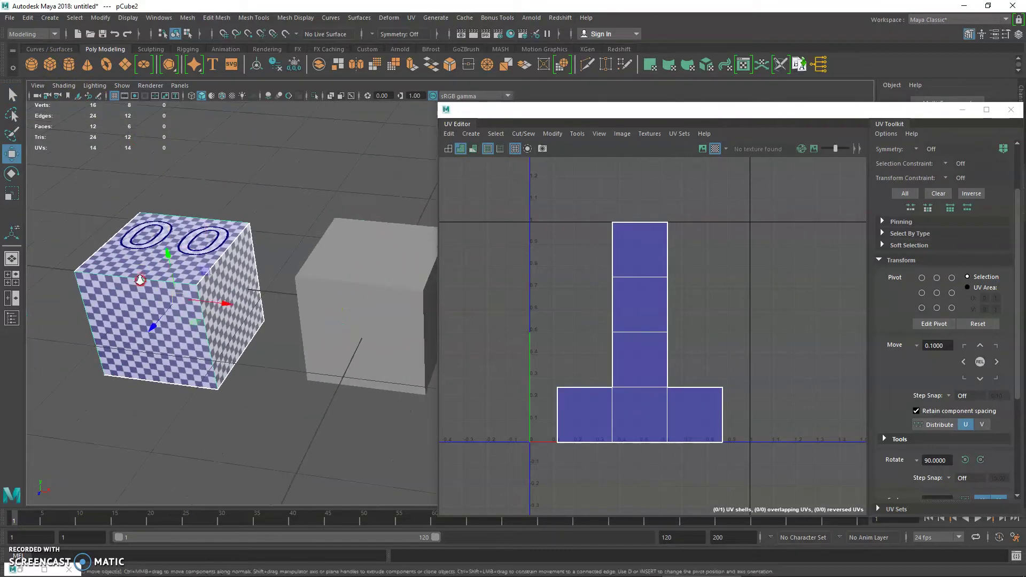
{"action": "key", "text": "q"}
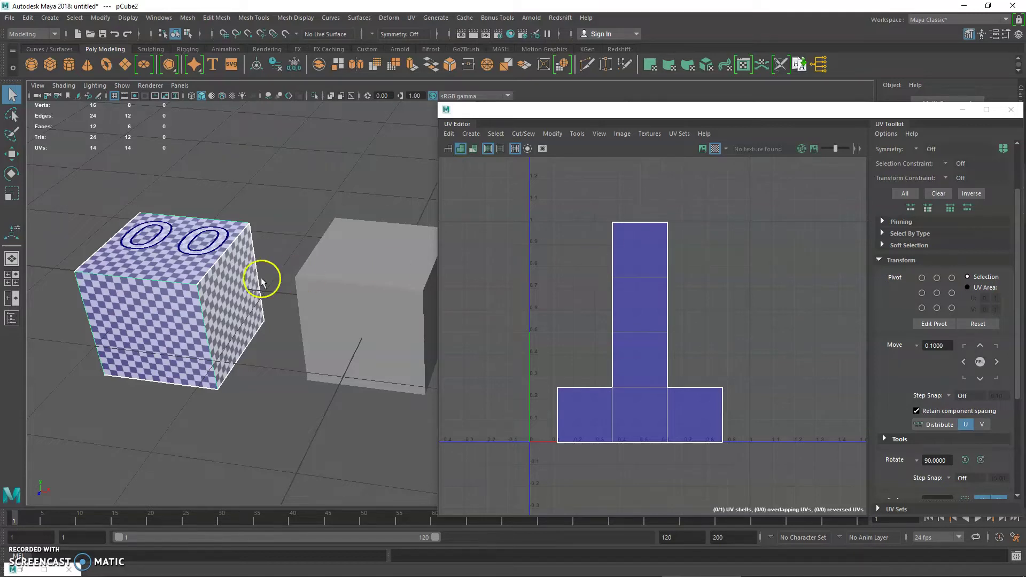
Delete the second cube, then select and frame the original cube that has no UVs.
{"action": "key", "text": "Delete"}
{"action": "left_click", "coordinate": [308, 275]}
{"action": "key", "text": "f"}
{"action": "left_click_drag", "start_coordinate": [185, 266], "coordinate": [283, 317], "text": "alt"}
Switch the cube to face selection and select its top face, checking it in wireframe before returning to shaded display.
{"action": "right_click", "coordinate": [258, 216]}
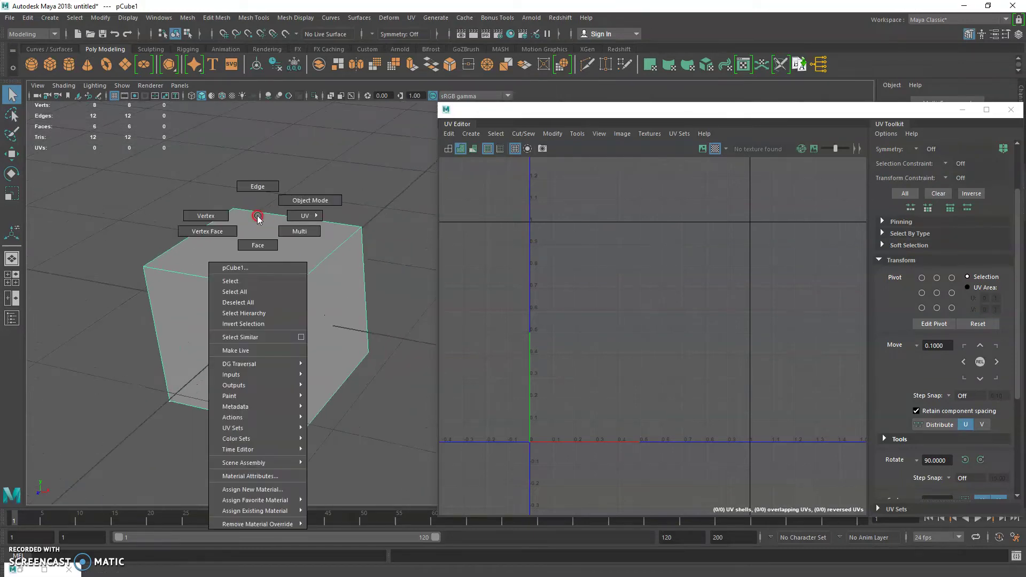
{"action": "left_click", "coordinate": [266, 234]}
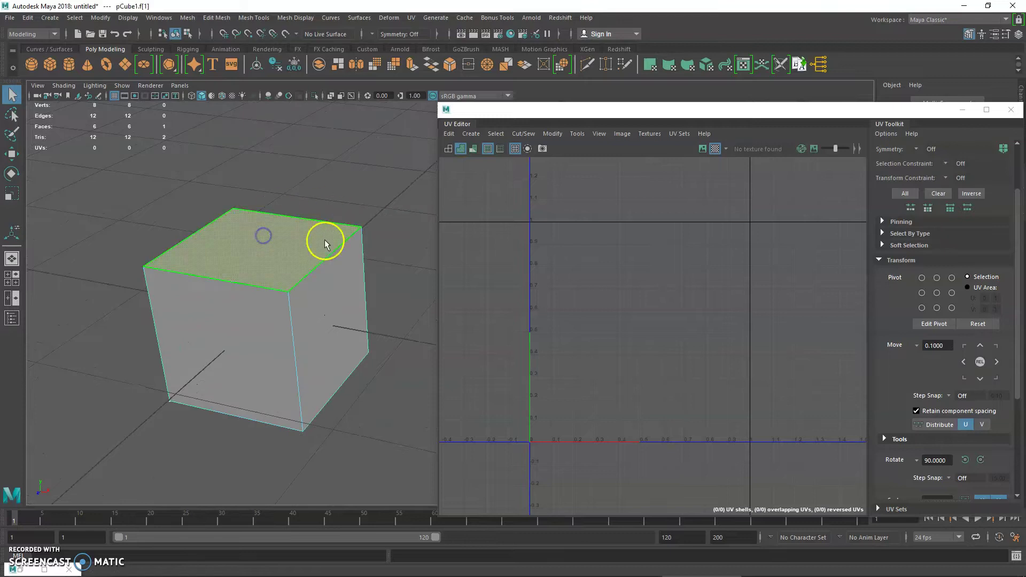
{"action": "key", "text": "4"}
{"action": "left_click_drag", "start_coordinate": [305, 254], "coordinate": [312, 252], "text": "alt"}
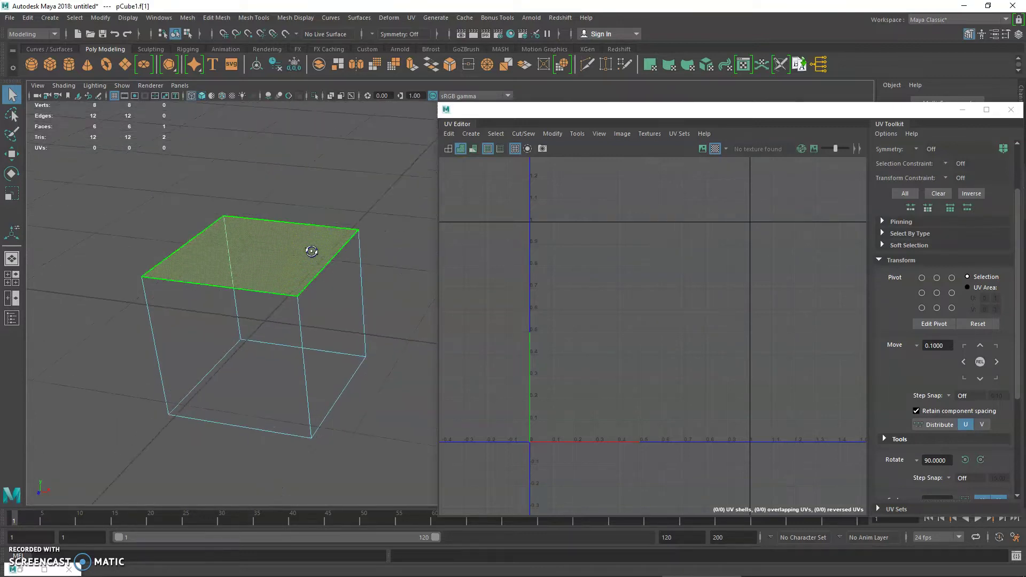
{"action": "key", "text": "5"}
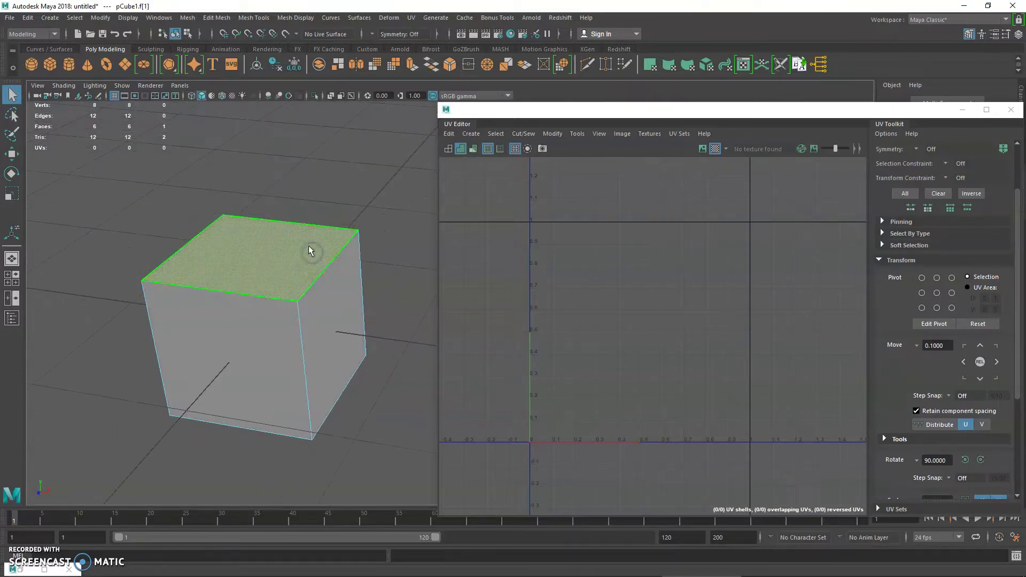
Reset the planar mapping options and apply a planar projection from the X axis to the cube's top face.
{"action": "left_click", "coordinate": [411, 17]}
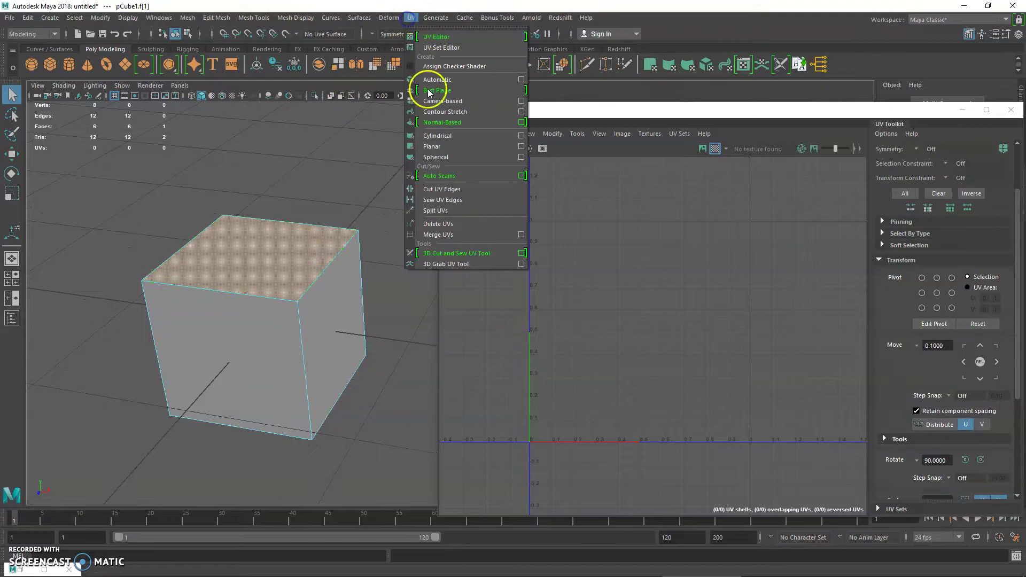
{"action": "left_click", "coordinate": [521, 146]}
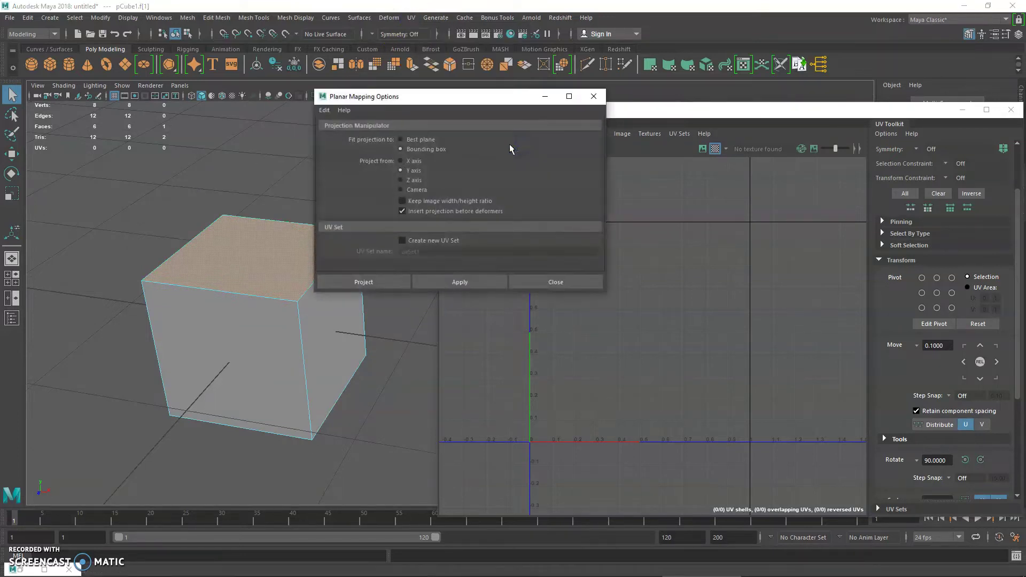
{"action": "left_click", "coordinate": [325, 110]}
{"action": "left_click", "coordinate": [344, 131]}
{"action": "left_click_drag", "start_coordinate": [438, 100], "coordinate": [462, 93]}
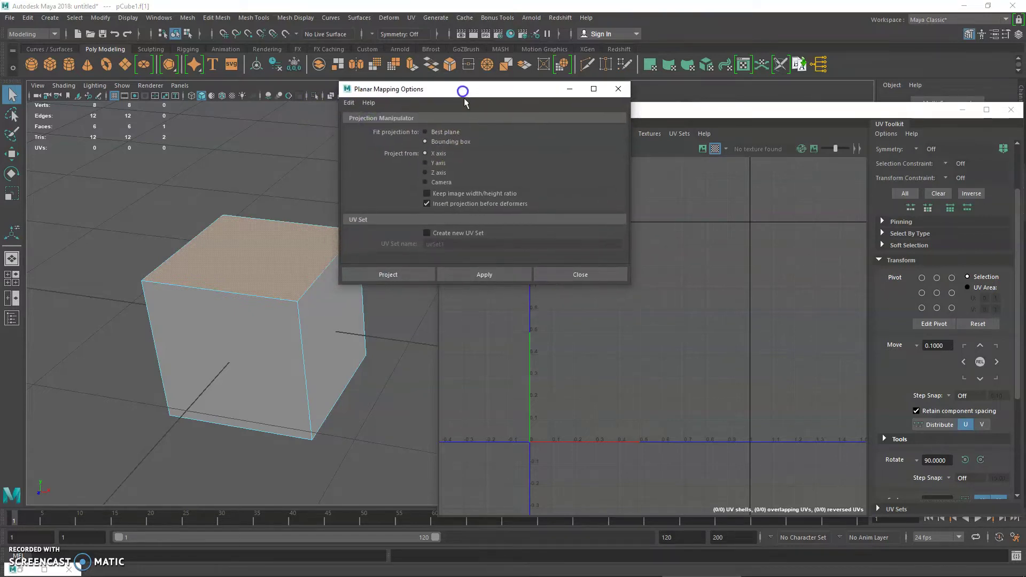
{"action": "left_click", "coordinate": [477, 275]}
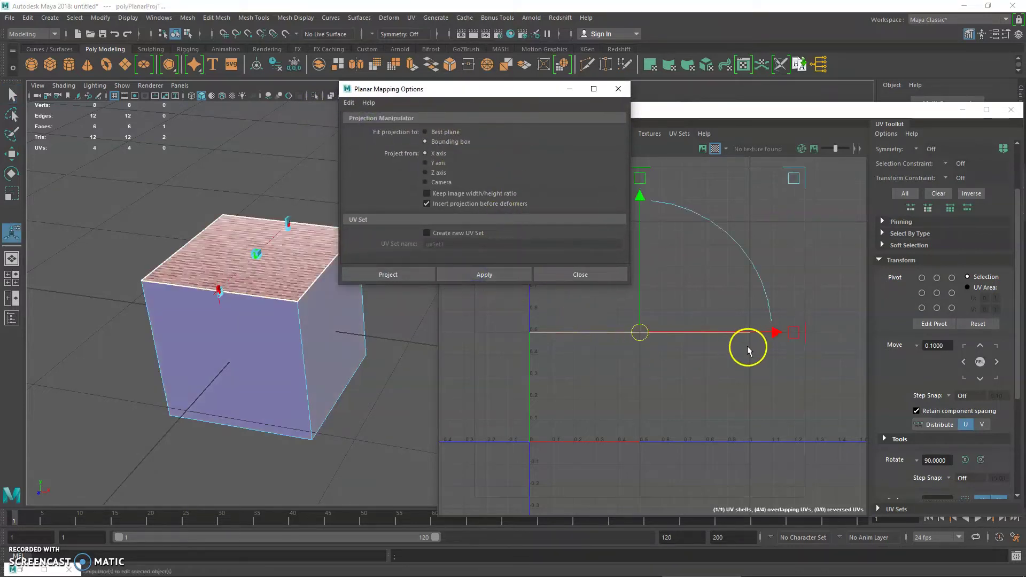
Examine the cube side-on to see how the X-axis projection meets the top face.
{"action": "left_click_drag", "start_coordinate": [276, 359], "coordinate": [310, 380], "text": "alt"}
{"action": "left_click_drag", "start_coordinate": [324, 337], "coordinate": [298, 294], "text": "alt"}
{"action": "left_click_drag", "start_coordinate": [482, 84], "coordinate": [482, 83]}
{"action": "left_click_drag", "start_coordinate": [342, 278], "coordinate": [213, 292], "text": "alt"}
{"action": "left_click", "coordinate": [327, 292]}
{"action": "left_click", "coordinate": [280, 293]}
{"action": "left_click", "coordinate": [611, 348]}
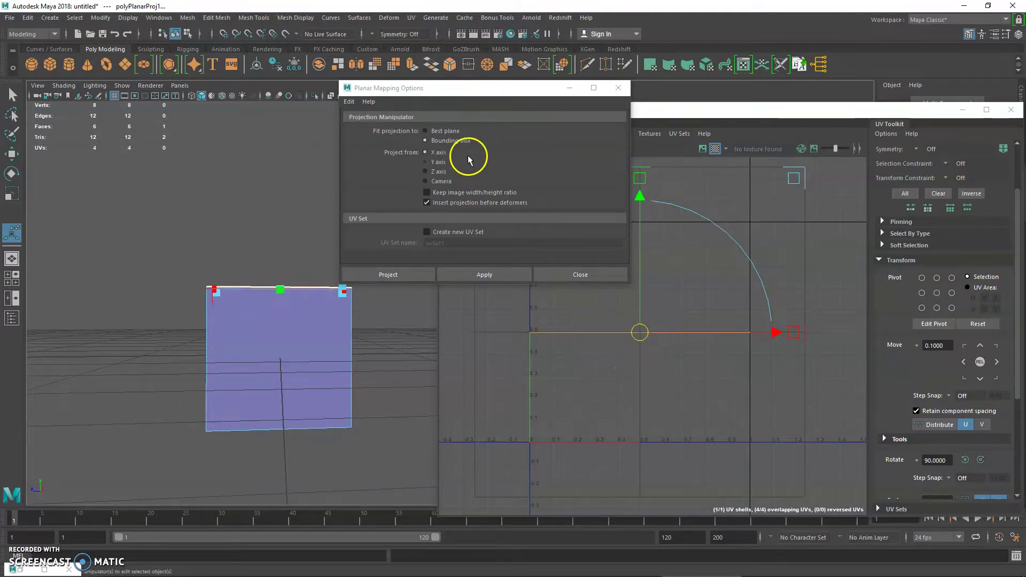
Set the planar mapping to project from the Y axis and apply it to the cube's top face.
{"action": "left_click_drag", "start_coordinate": [230, 271], "coordinate": [299, 291], "text": "alt"}
{"action": "left_click", "coordinate": [435, 161]}
{"action": "left_click", "coordinate": [493, 271]}
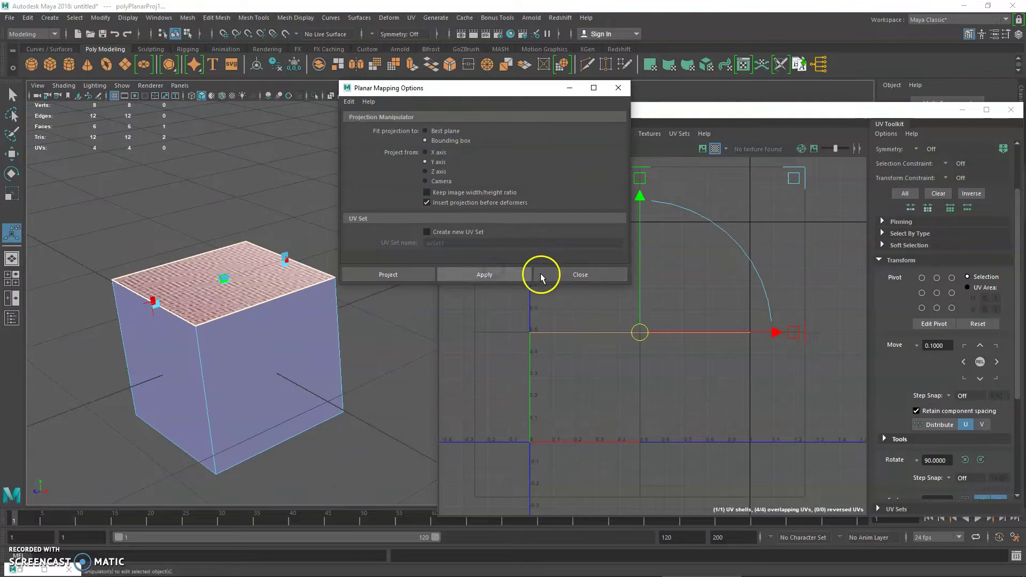
{"action": "left_click", "coordinate": [498, 273]}
Scale the top face's UV shell down uniformly to a small square at the centre of the 0–1 UV space.
{"action": "left_click", "coordinate": [558, 374]}
{"action": "key", "text": "r"}
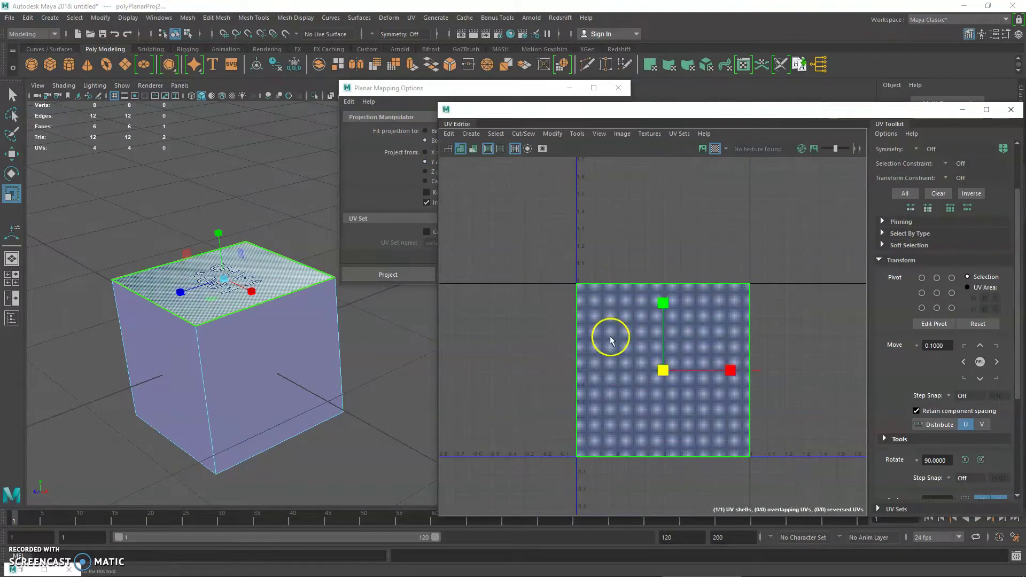
{"action": "scroll", "coordinate": [695, 353], "scroll_direction": "up", "scroll_amount": 3}
{"action": "scroll", "coordinate": [624, 291], "scroll_direction": "down", "scroll_amount": 2}
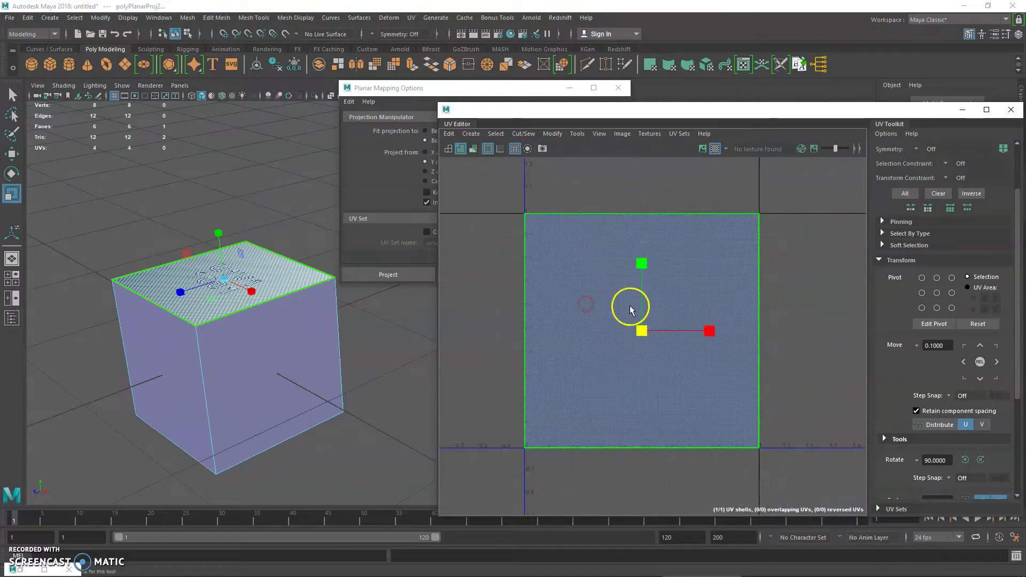
{"action": "left_click_drag", "start_coordinate": [271, 335], "coordinate": [283, 359], "text": "alt"}
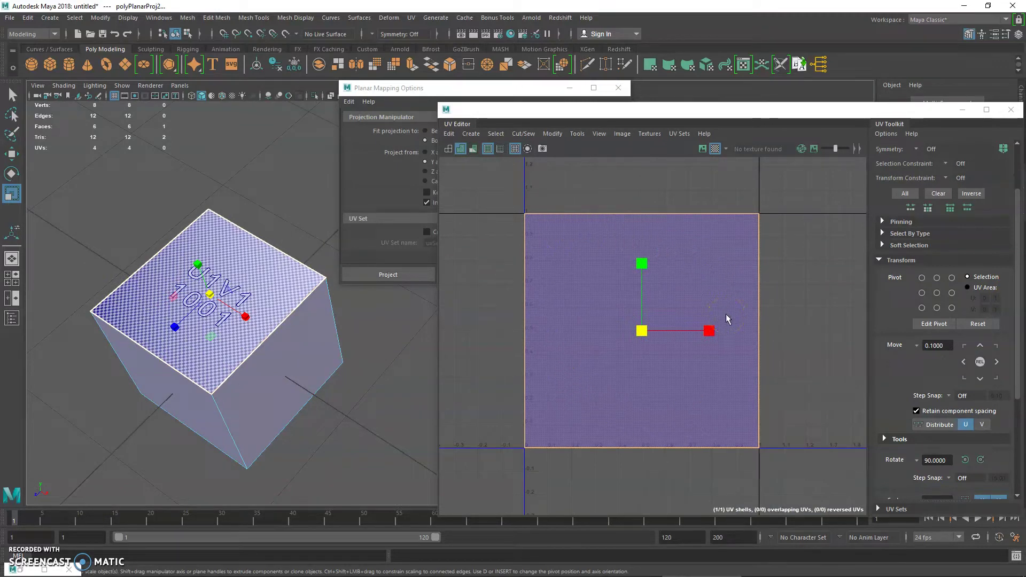
{"action": "left_click_drag", "start_coordinate": [710, 328], "coordinate": [582, 336]}
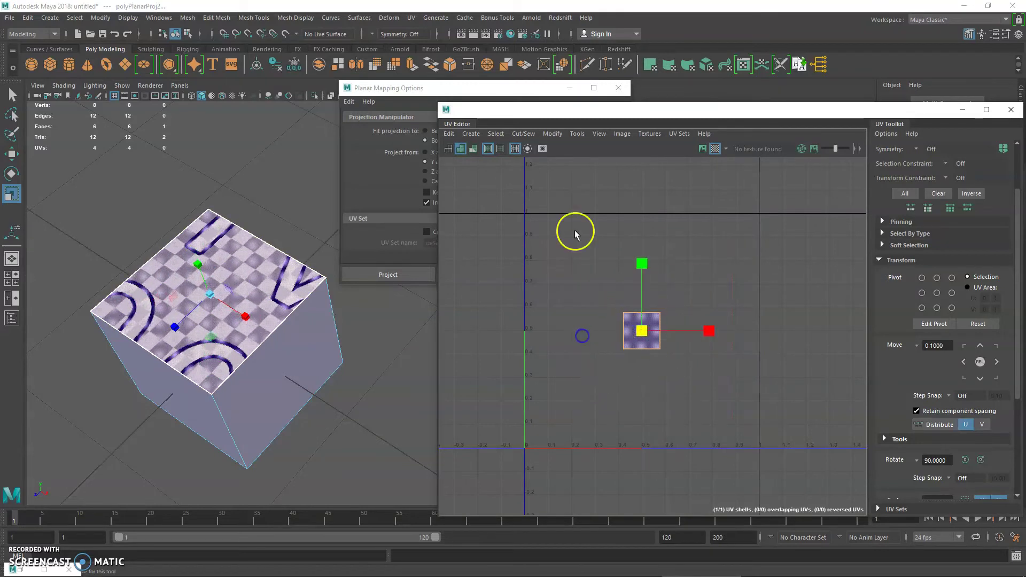
{"action": "left_click_drag", "start_coordinate": [538, 270], "coordinate": [763, 448]}
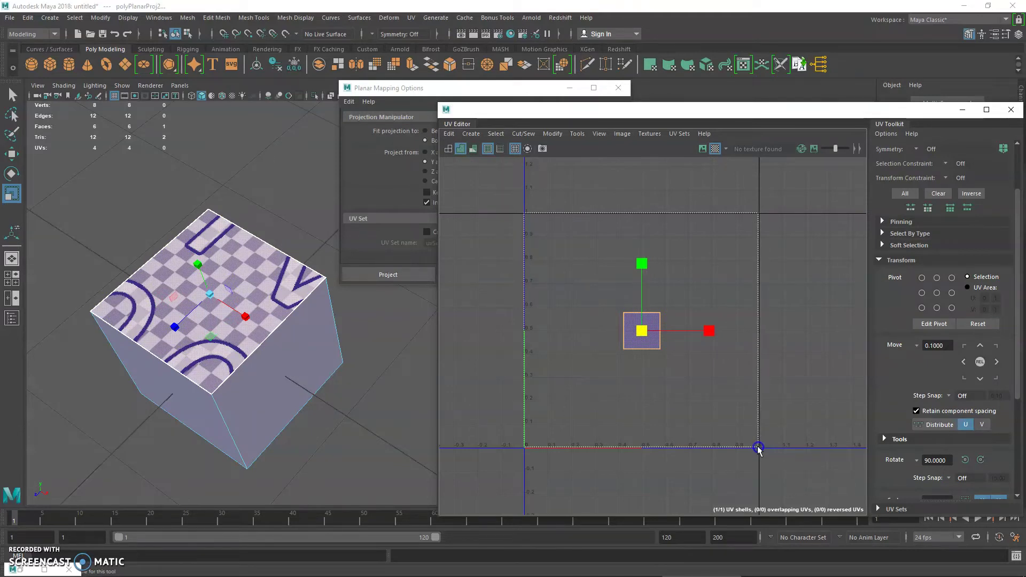
Move the top face's shell to the upper middle of the 0–1 UV space and close the planar mapping options.
{"action": "key", "text": "w"}
{"action": "left_click_drag", "start_coordinate": [664, 338], "coordinate": [641, 250]}
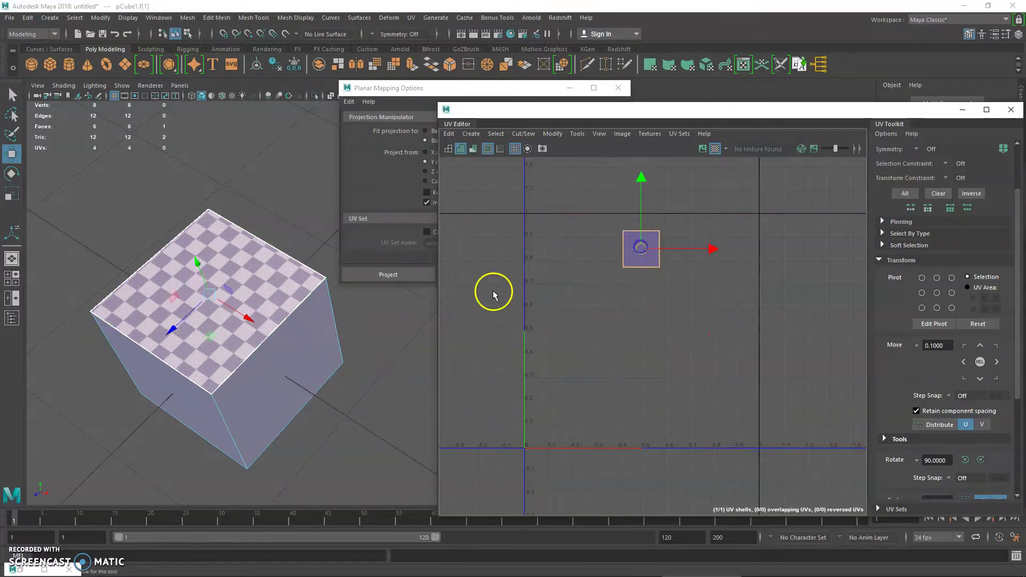
{"action": "left_click_drag", "start_coordinate": [230, 321], "coordinate": [242, 278], "text": "alt"}
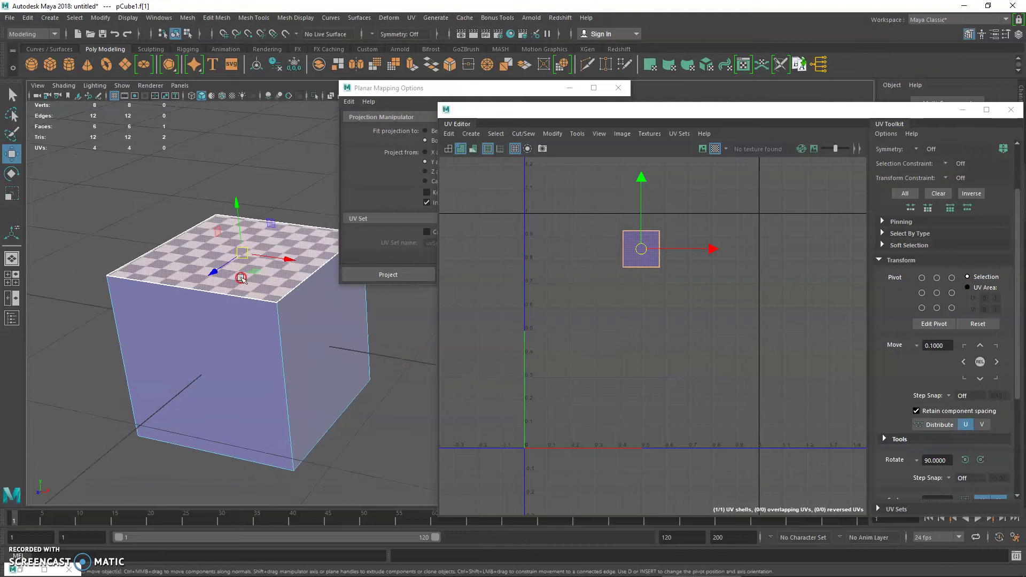
{"action": "key", "text": "q"}
{"action": "left_click", "coordinate": [396, 80]}
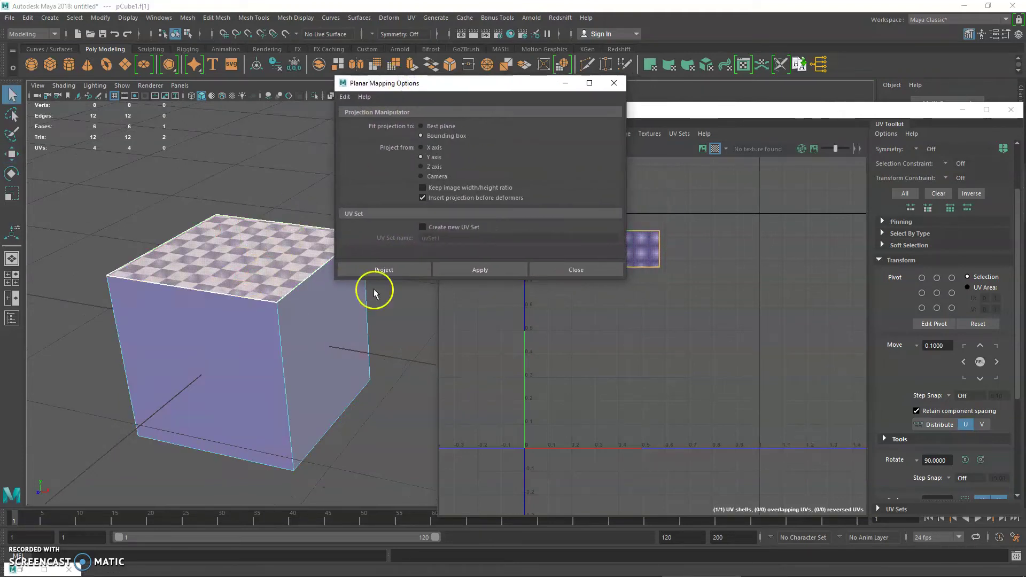
{"action": "left_click", "coordinate": [568, 272]}
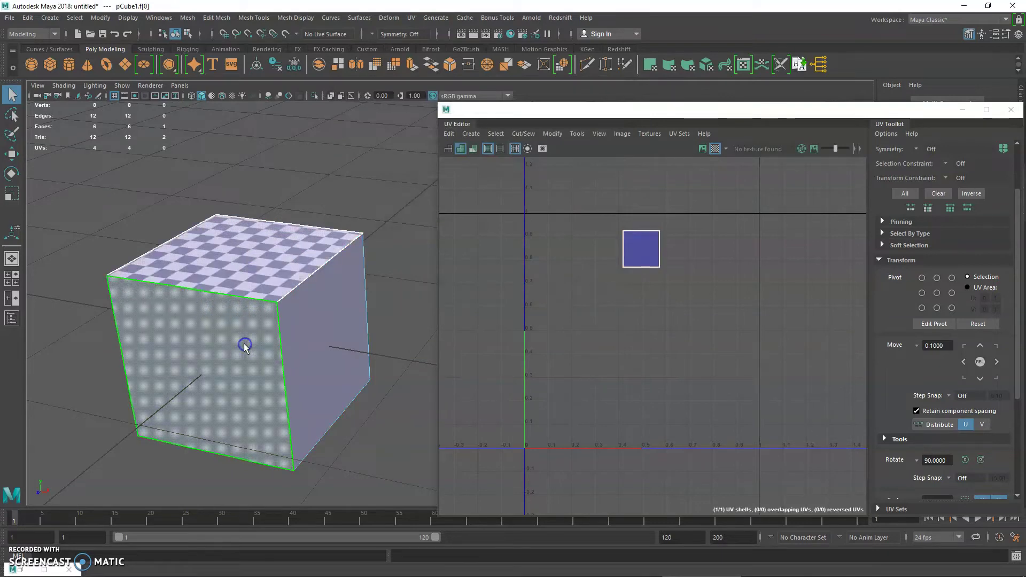
Compare the mapped top face with the unmapped front face, toggling the checker map off and on.
{"action": "left_click", "coordinate": [286, 251]}
{"action": "left_click", "coordinate": [630, 216]}
{"action": "left_click", "coordinate": [252, 259]}
{"action": "left_click", "coordinate": [412, 239]}
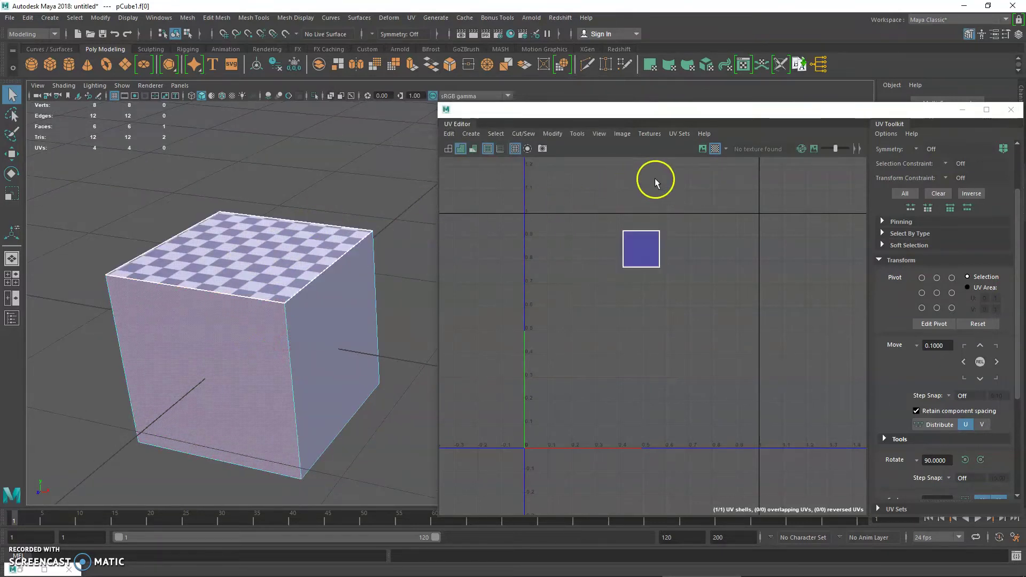
{"action": "left_click", "coordinate": [715, 150]}
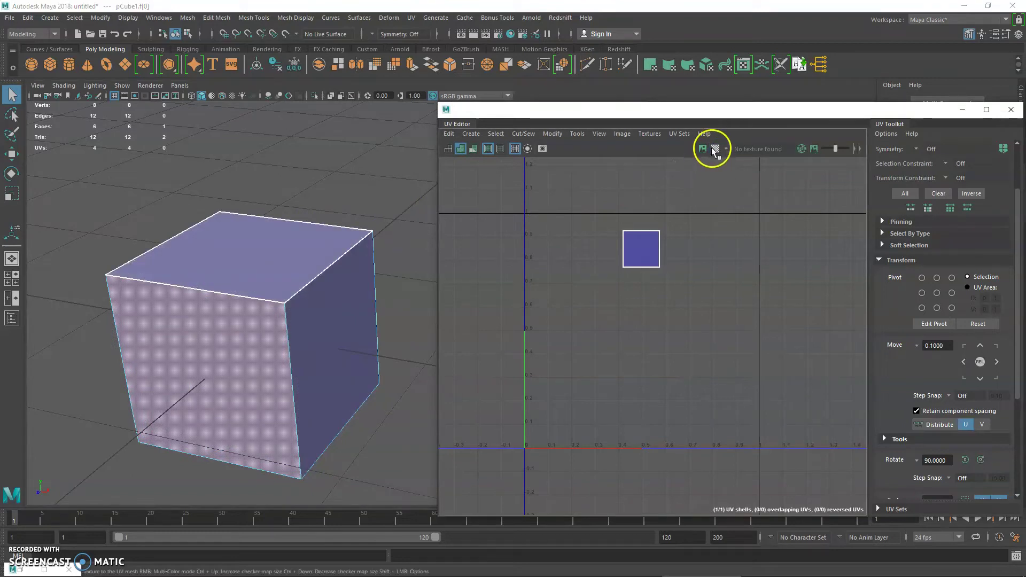
{"action": "left_click", "coordinate": [715, 149]}
{"action": "left_click", "coordinate": [715, 149]}
{"action": "left_click", "coordinate": [715, 149]}
{"action": "left_click", "coordinate": [715, 149]}
{"action": "left_click", "coordinate": [715, 149]}
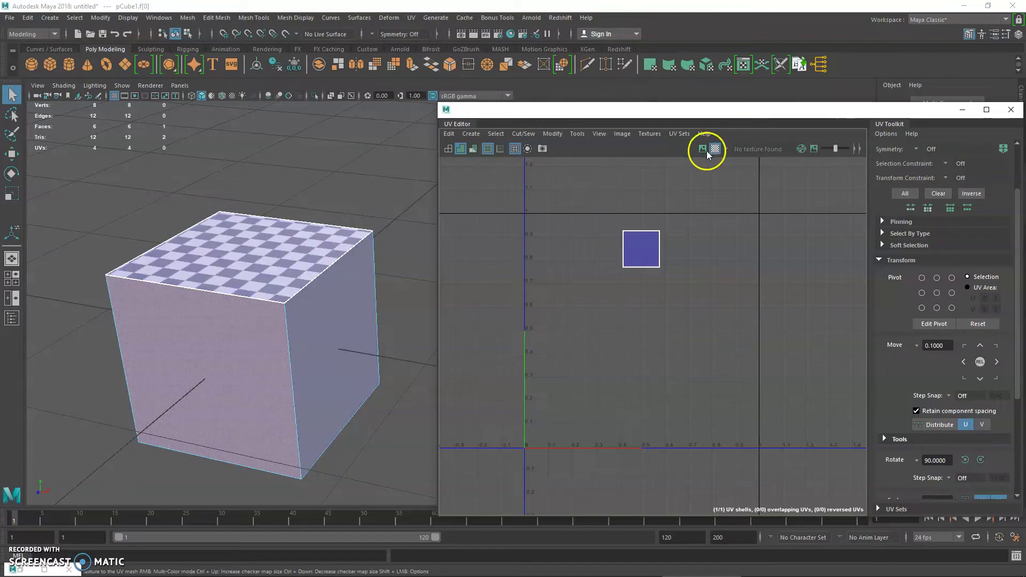
Display the checker texture behind the UV shell, inspect the shell against it, and hide the texture again.
{"action": "left_click", "coordinate": [705, 150]}
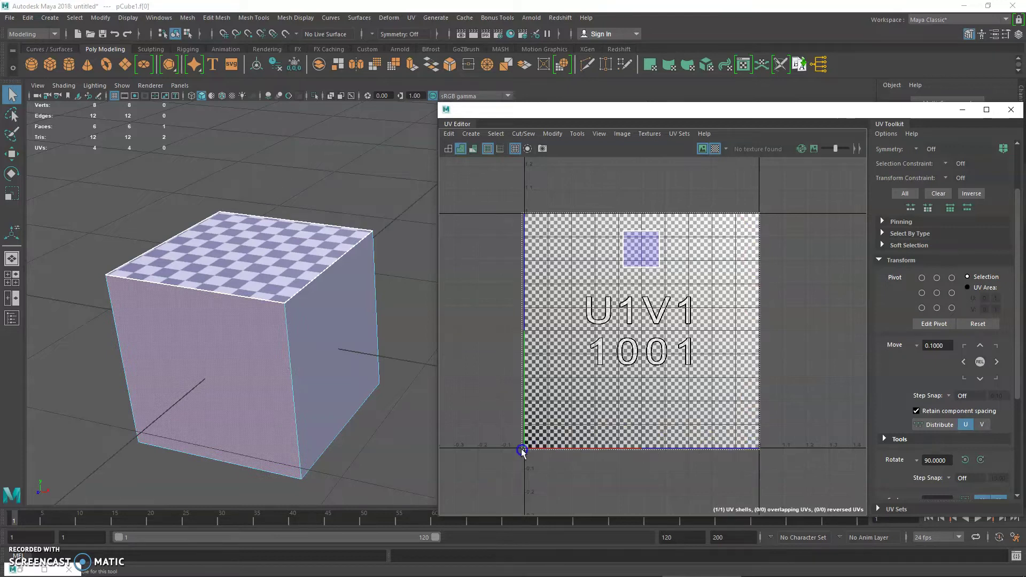
{"action": "left_click", "coordinate": [647, 238]}
{"action": "middle_click_drag", "start_coordinate": [660, 286], "coordinate": [667, 289], "text": "alt"}
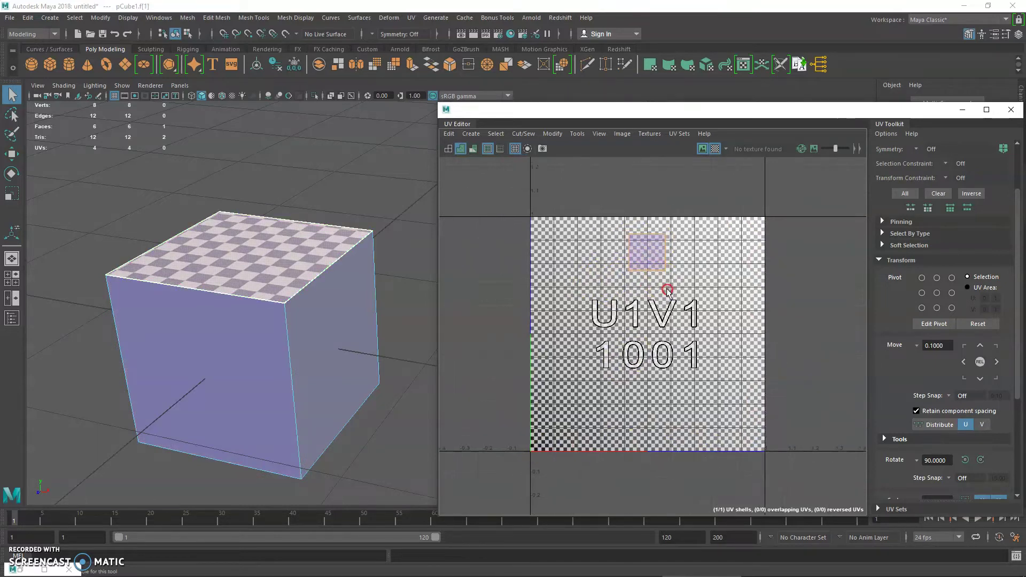
{"action": "right_click_drag", "start_coordinate": [667, 288], "coordinate": [786, 336], "text": "alt"}
{"action": "middle_click_drag", "start_coordinate": [632, 266], "coordinate": [661, 258], "text": "alt"}
{"action": "right_click_drag", "start_coordinate": [661, 258], "coordinate": [559, 249], "text": "alt"}
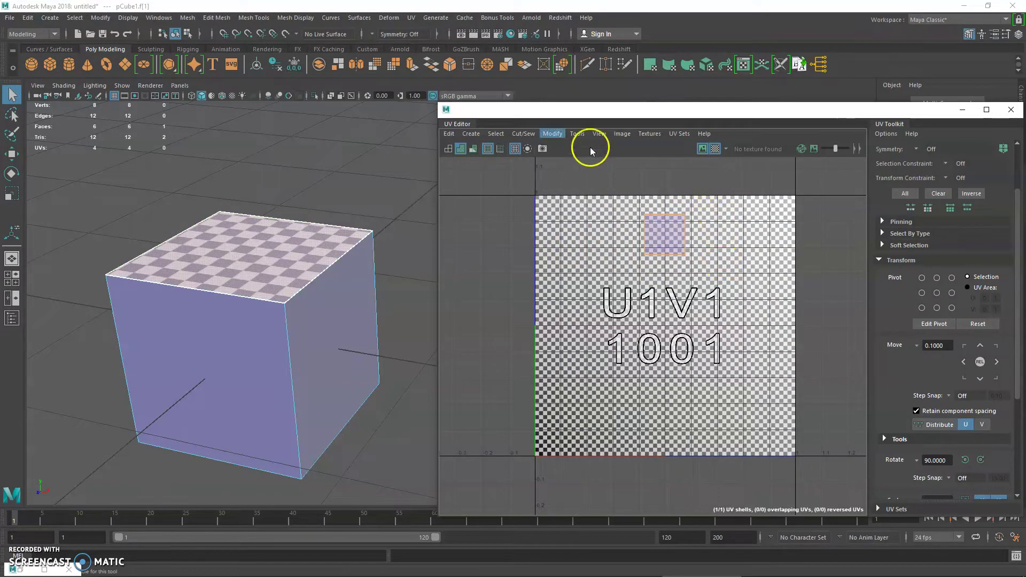
{"action": "left_click", "coordinate": [702, 150]}
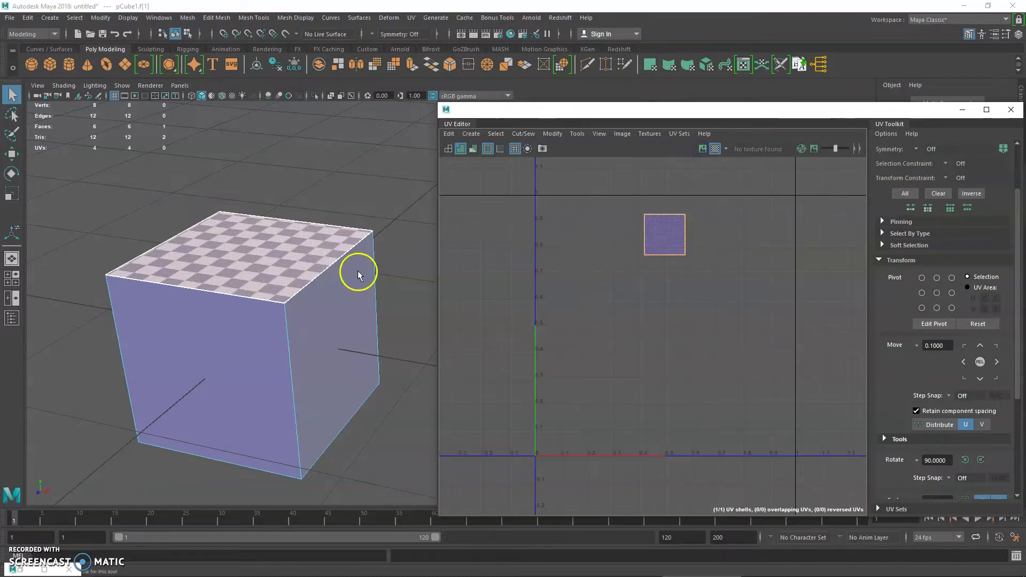
Select the cube's front side face and open the planar mapping options.
{"action": "middle_click_drag", "start_coordinate": [236, 320], "coordinate": [284, 277], "text": "alt"}
{"action": "right_click_drag", "start_coordinate": [284, 277], "coordinate": [286, 297], "text": "alt"}
{"action": "left_click", "coordinate": [248, 328]}
{"action": "middle_click_drag", "start_coordinate": [297, 268], "coordinate": [284, 284], "text": "alt"}
{"action": "mouse_move", "coordinate": [284, 284]}
{"action": "right_mouse_down", "text": "alt"}
{"action": "mouse_move", "coordinate": [237, 283]}
{"action": "mouse_move", "coordinate": [295, 279]}
{"action": "right_mouse_up", "text": "alt"}
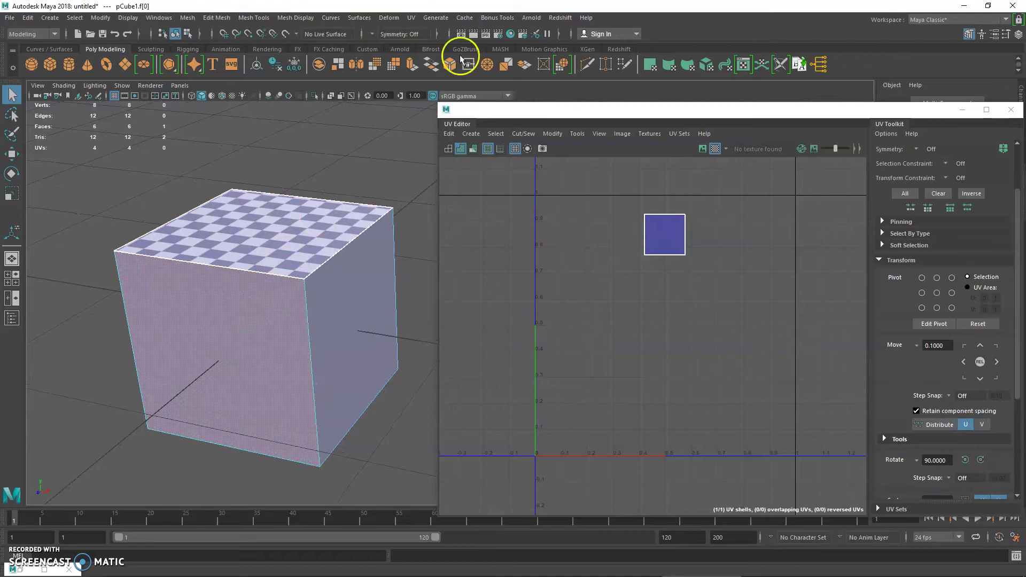
{"action": "left_click", "coordinate": [409, 18]}
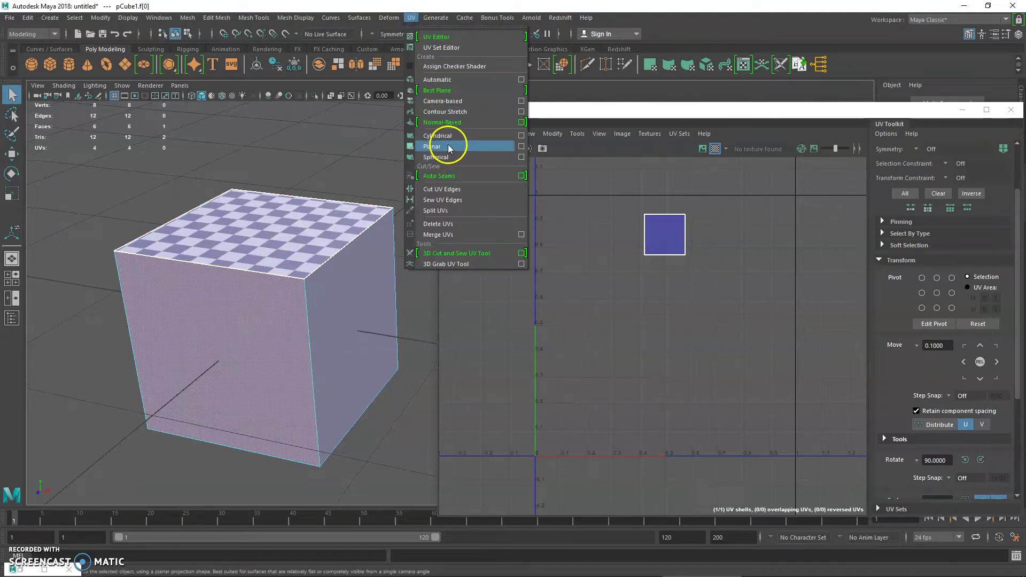
{"action": "left_click", "coordinate": [522, 146]}
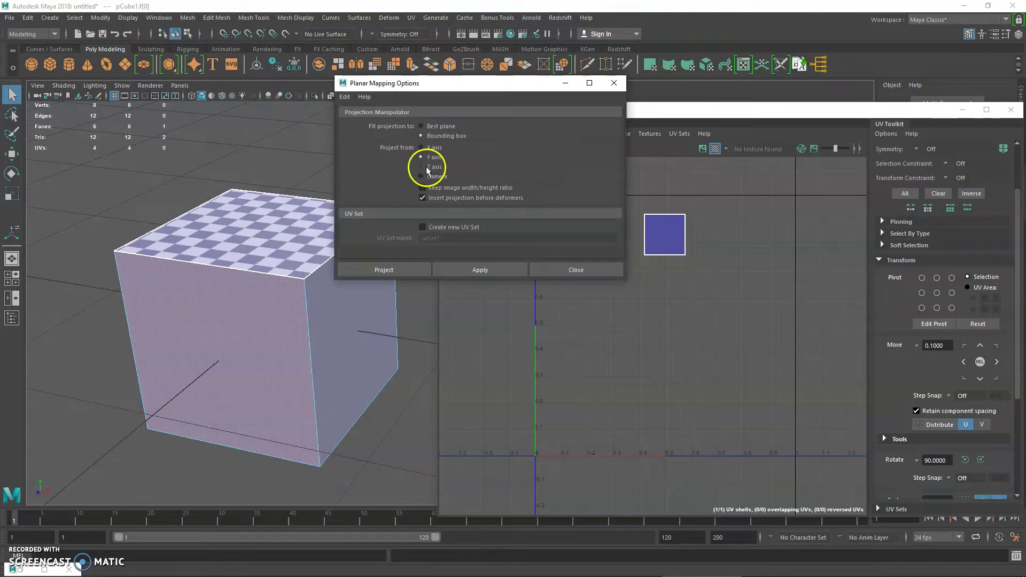
Try a planar projection from the Y axis on the front face and examine how it maps.
{"action": "left_click", "coordinate": [485, 268]}
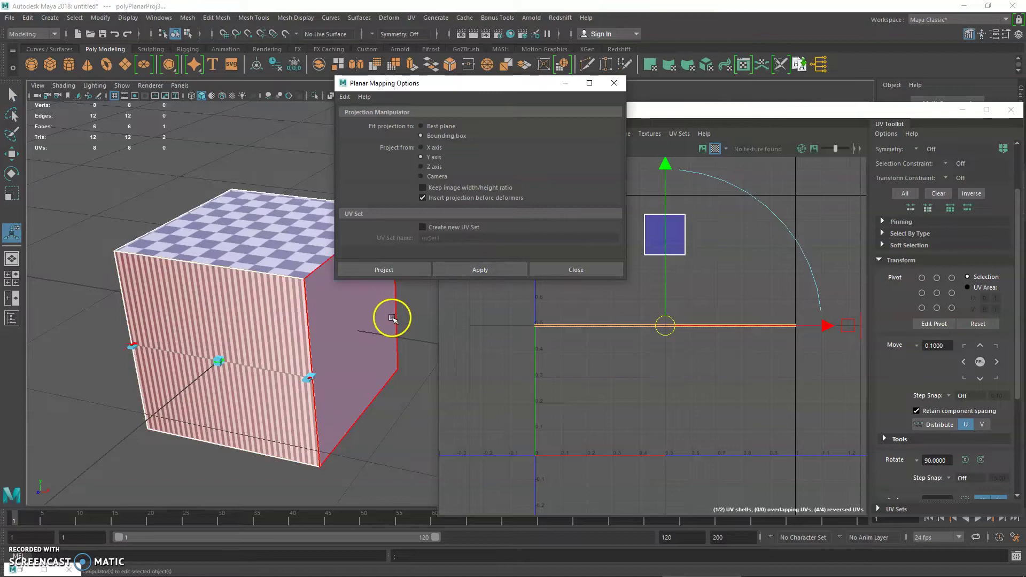
{"action": "left_click_drag", "start_coordinate": [408, 371], "coordinate": [290, 383], "text": "alt"}
{"action": "middle_click_drag", "start_coordinate": [291, 374], "coordinate": [316, 344], "text": "alt"}
{"action": "left_click_drag", "start_coordinate": [316, 343], "coordinate": [269, 359], "text": "alt"}
{"action": "left_click_drag", "start_coordinate": [294, 326], "coordinate": [274, 422], "text": "alt"}
Try a planar projection from the X axis on the front face and view it from other sides.
{"action": "left_click", "coordinate": [434, 147]}
{"action": "left_click", "coordinate": [470, 269]}
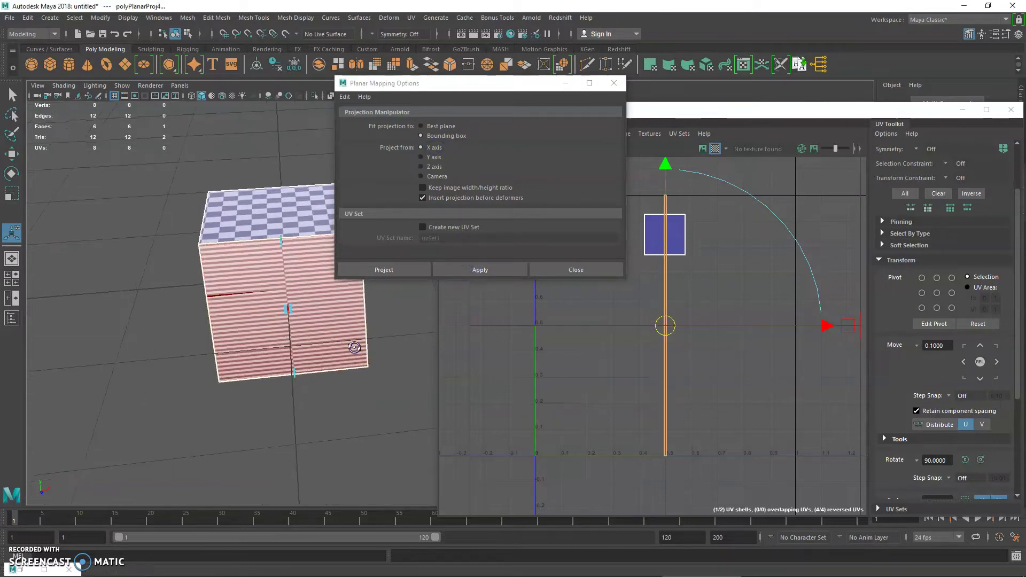
{"action": "left_click_drag", "start_coordinate": [355, 348], "coordinate": [316, 398], "text": "alt"}
{"action": "left_click_drag", "start_coordinate": [294, 348], "coordinate": [207, 285], "text": "alt"}
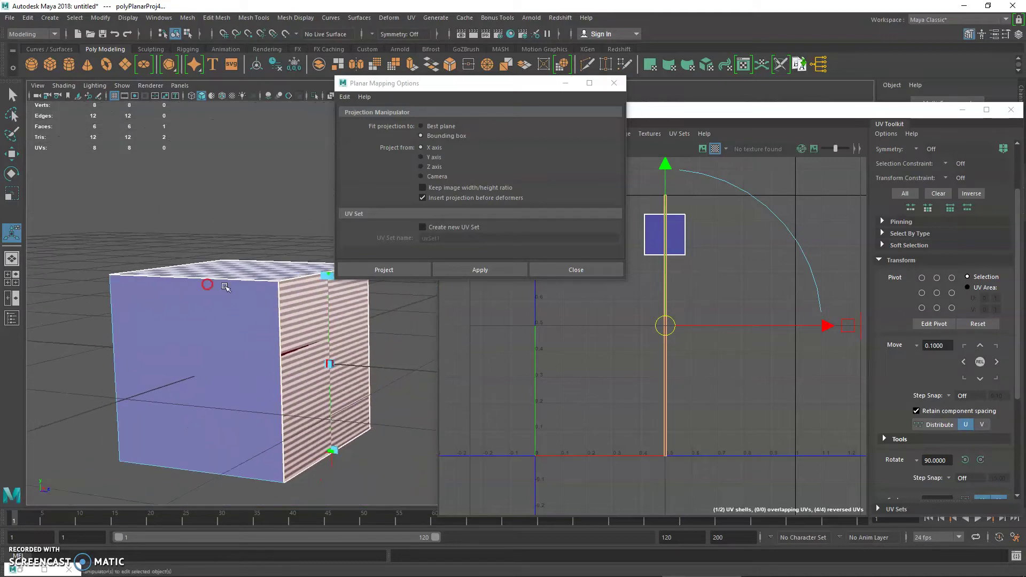
Set the planar mapping to project from the Z axis and apply it to the front face.
{"action": "left_click_drag", "start_coordinate": [344, 321], "coordinate": [307, 367], "text": "alt"}
{"action": "left_click", "coordinate": [421, 167]}
{"action": "left_click", "coordinate": [473, 267]}
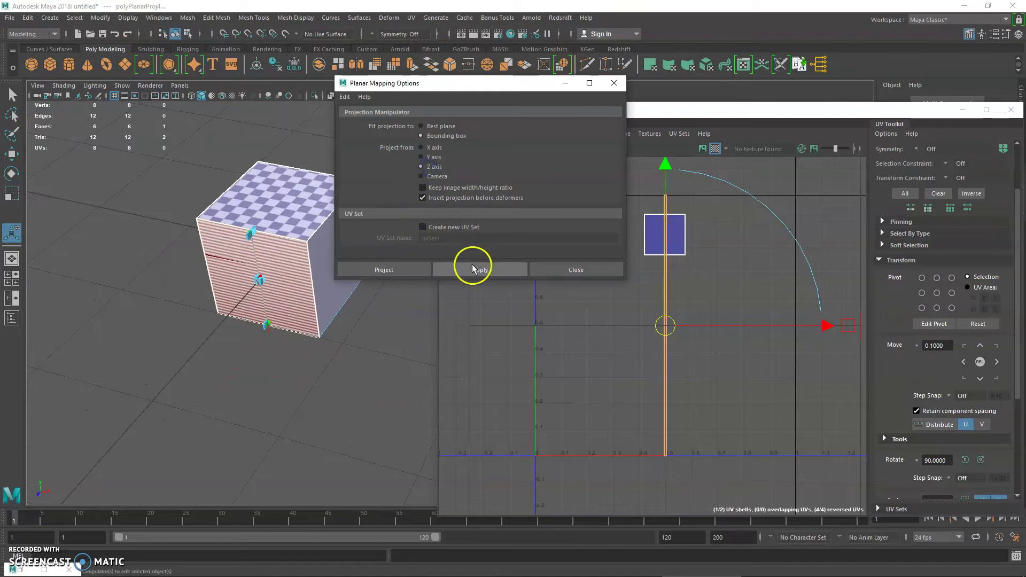
Scale the front face's UV shell down and place it directly below the top face's shell.
{"action": "key", "text": "r"}
{"action": "left_click_drag", "start_coordinate": [664, 324], "coordinate": [615, 320]}
{"action": "left_click", "coordinate": [490, 98]}
{"action": "mouse_move", "coordinate": [668, 293]}
{"action": "left_mouse_down"}
{"action": "mouse_move", "coordinate": [664, 321]}
{"action": "mouse_move", "coordinate": [649, 325]}
{"action": "mouse_move", "coordinate": [665, 296]}
{"action": "left_mouse_up"}
{"action": "key", "text": "w"}
{"action": "left_click_drag", "start_coordinate": [294, 292], "coordinate": [316, 347], "text": "alt"}
Enlarge and shift the front face's shell to compare checker sizes, and return it to a small square below the top face's shell.
{"action": "key", "text": "r"}
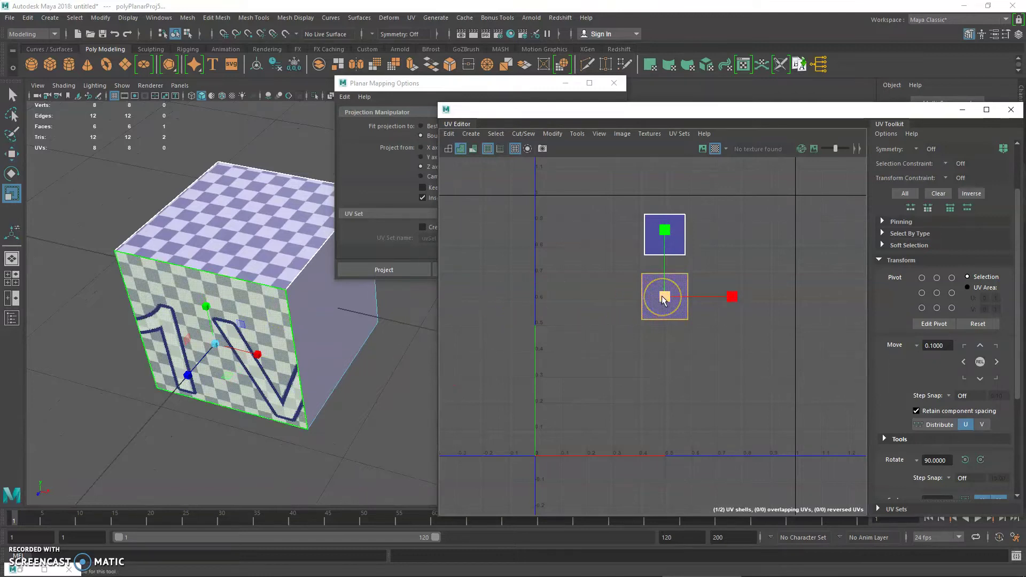
{"action": "left_click_drag", "start_coordinate": [663, 299], "coordinate": [638, 365]}
{"action": "key", "text": "w"}
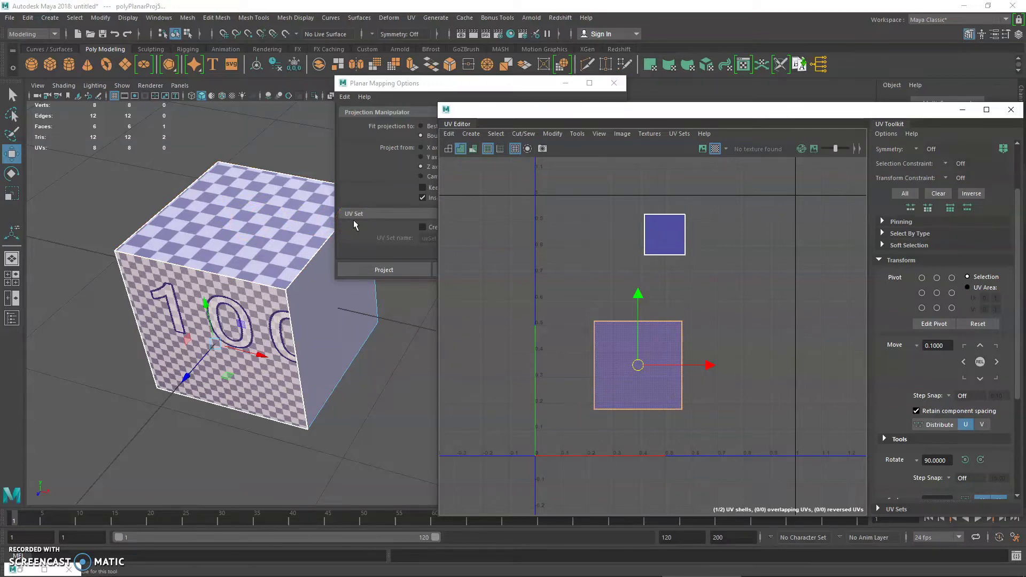
{"action": "key", "text": "r"}
{"action": "left_click_drag", "start_coordinate": [638, 364], "coordinate": [662, 299]}
{"action": "key", "text": "w"}
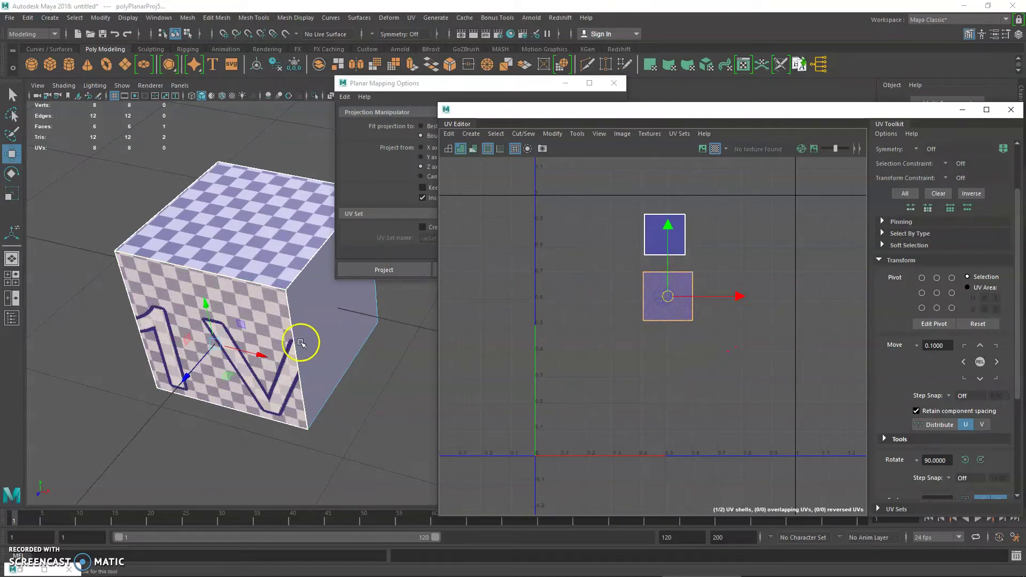
Select the side face to the right of the front face and apply a planar projection from the X axis.
{"action": "key", "text": "q"}
{"action": "middle_click_drag", "start_coordinate": [235, 300], "coordinate": [175, 339], "text": "alt"}
{"action": "left_click", "coordinate": [276, 334]}
{"action": "left_click_drag", "start_coordinate": [423, 86], "coordinate": [389, 79]}
{"action": "right_click_drag", "start_coordinate": [192, 310], "coordinate": [224, 330], "text": "alt"}
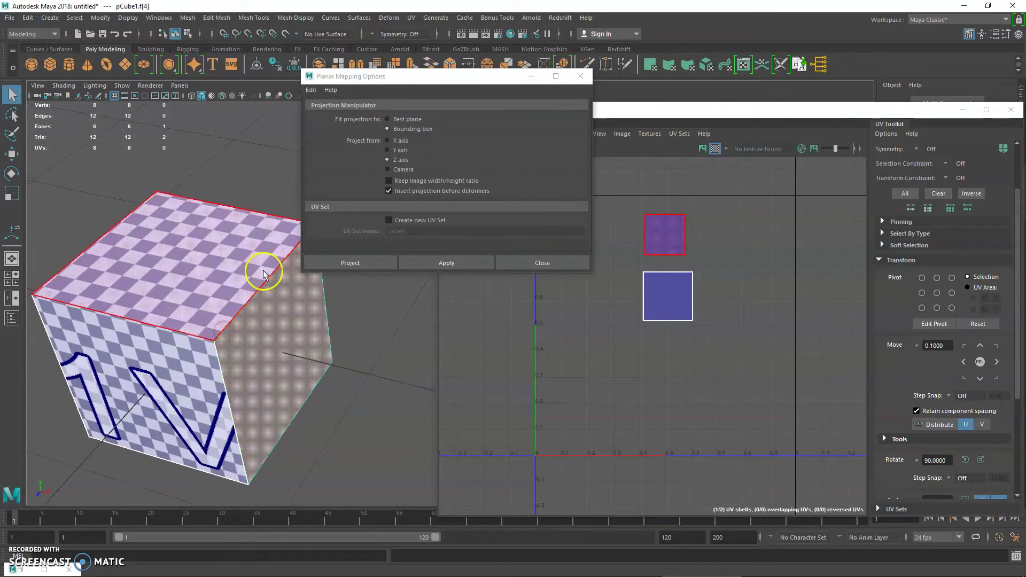
{"action": "left_click", "coordinate": [408, 142]}
{"action": "left_click", "coordinate": [457, 259]}
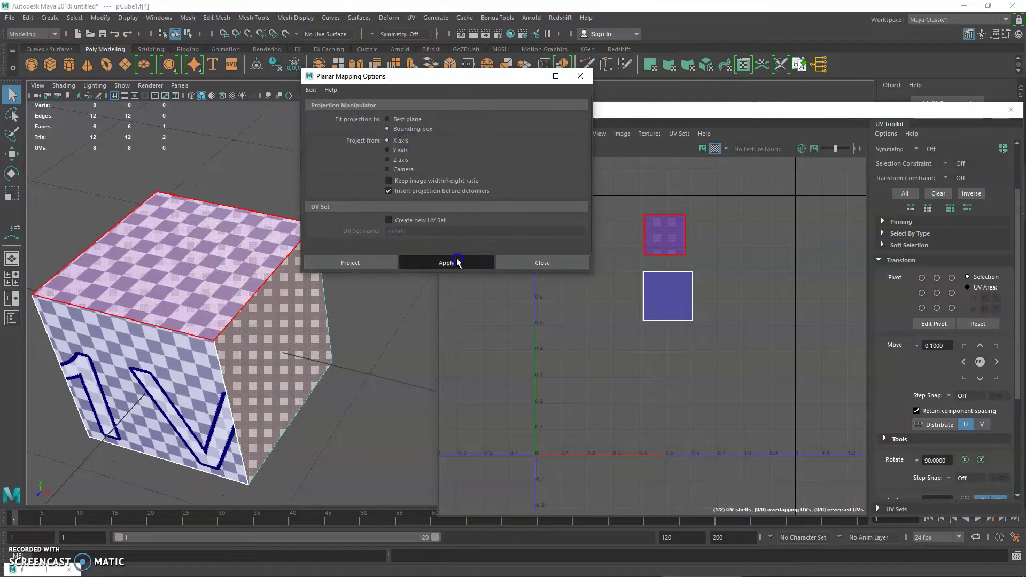
Scale the right side face's UV shell down and place it below the other two shells.
{"action": "left_click", "coordinate": [647, 323]}
{"action": "left_click_drag", "start_coordinate": [617, 328], "coordinate": [672, 362]}
{"action": "key", "text": "w"}
Select the opposite side face, left of the front face, and apply a planar projection from the X axis.
{"action": "left_click_drag", "start_coordinate": [176, 307], "coordinate": [252, 363], "text": "alt"}
{"action": "middle_click_drag", "start_coordinate": [252, 363], "coordinate": [249, 347], "text": "alt"}
{"action": "left_click_drag", "start_coordinate": [249, 347], "coordinate": [184, 412], "text": "alt"}
{"action": "left_click", "coordinate": [202, 413]}
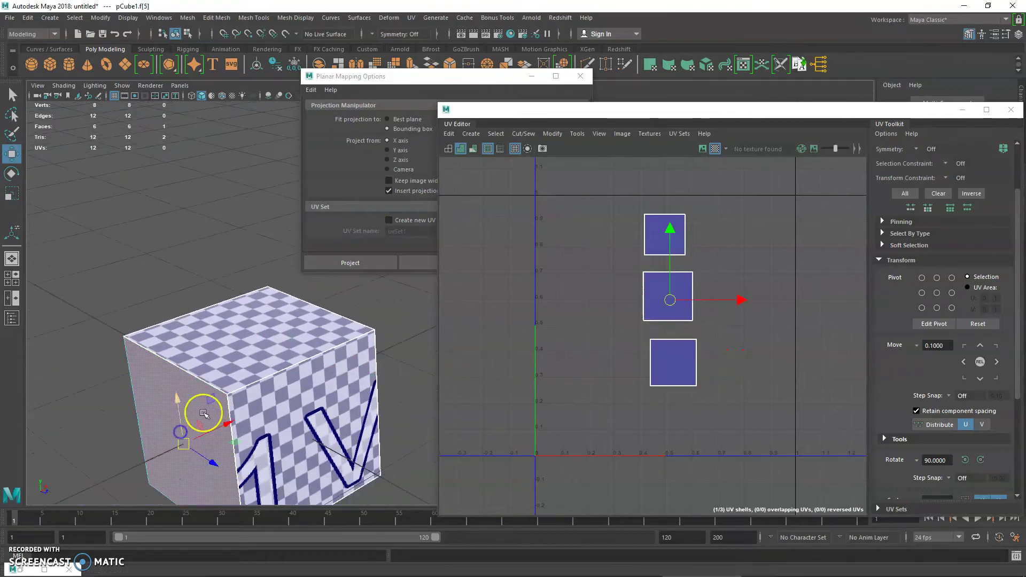
{"action": "left_click", "coordinate": [399, 87]}
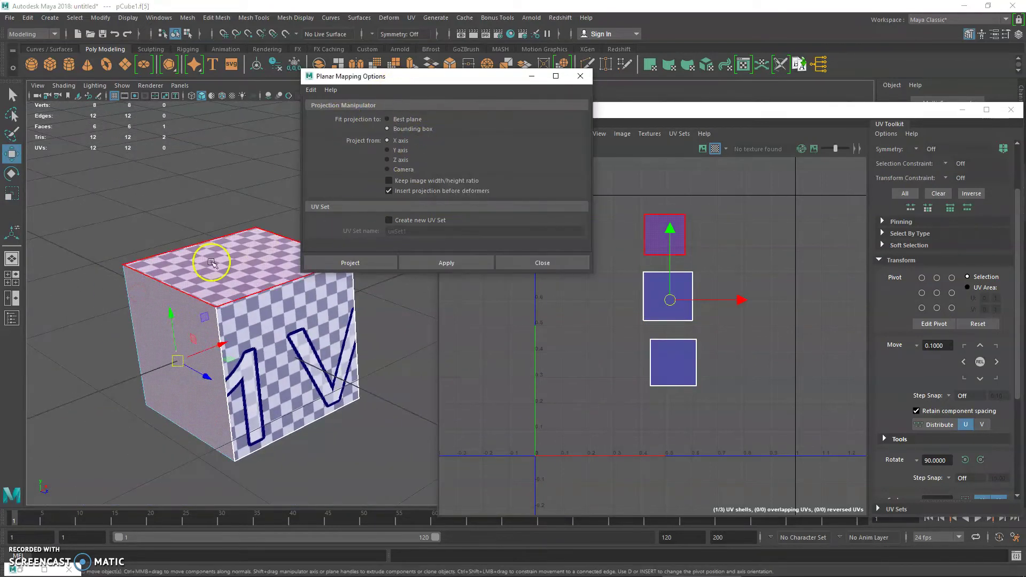
{"action": "left_click", "coordinate": [458, 263]}
Scale the left side face's UV shell down and place it to the left of the shell column.
{"action": "left_click", "coordinate": [660, 324]}
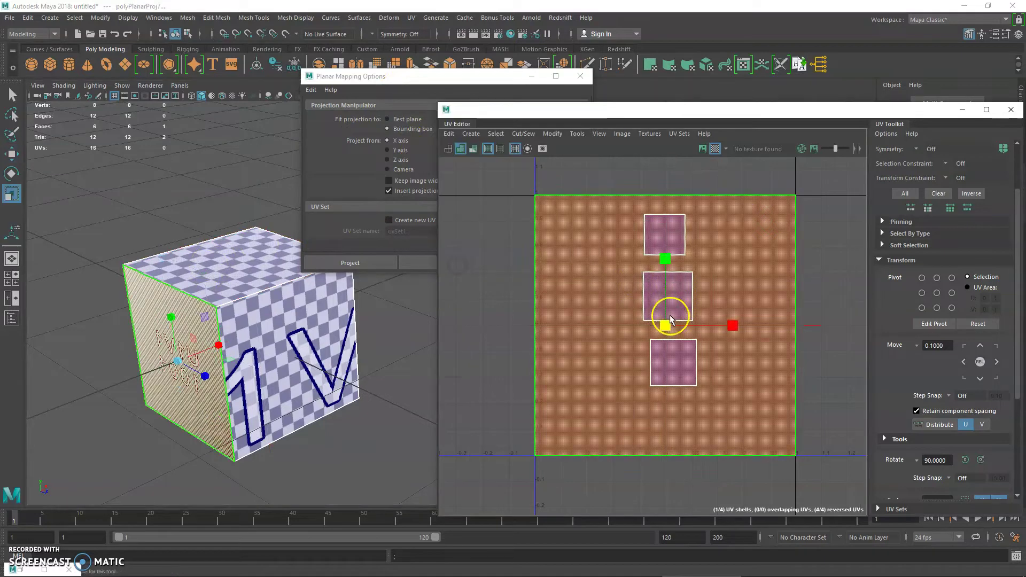
{"action": "left_click_drag", "start_coordinate": [644, 329], "coordinate": [600, 345]}
{"action": "key", "text": "w"}
Select the unmapped back face of the cube and apply a planar projection from the Z axis.
{"action": "left_click_drag", "start_coordinate": [342, 348], "coordinate": [140, 382], "text": "alt"}
{"action": "middle_click_drag", "start_coordinate": [149, 375], "coordinate": [17, 507], "text": "alt"}
{"action": "left_click", "coordinate": [188, 402]}
{"action": "left_click", "coordinate": [268, 372]}
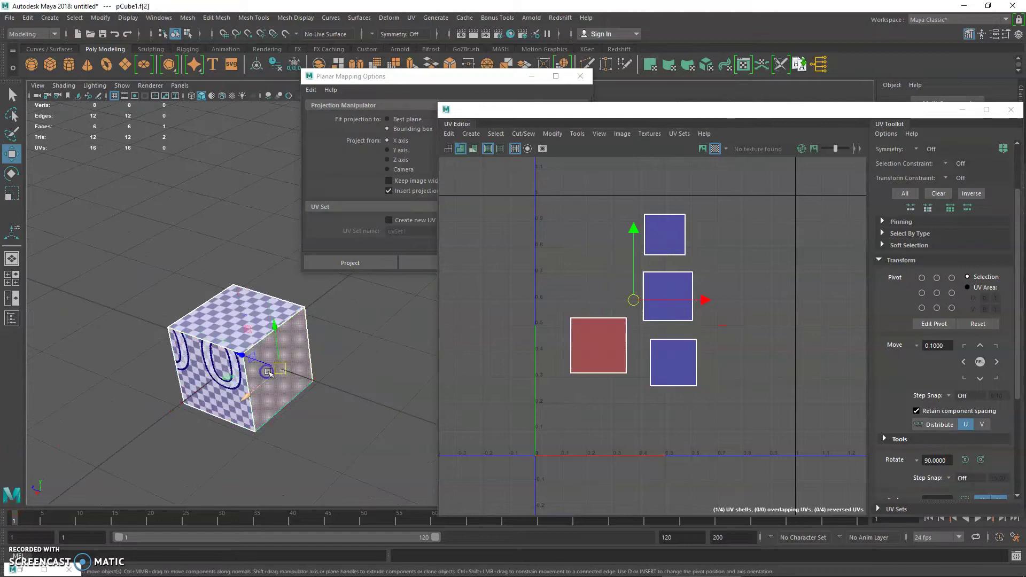
{"action": "left_click_drag", "start_coordinate": [258, 380], "coordinate": [310, 377], "text": "alt"}
{"action": "middle_click_drag", "start_coordinate": [310, 353], "coordinate": [314, 211], "text": "alt"}
{"action": "left_click_drag", "start_coordinate": [314, 210], "coordinate": [284, 309], "text": "alt"}
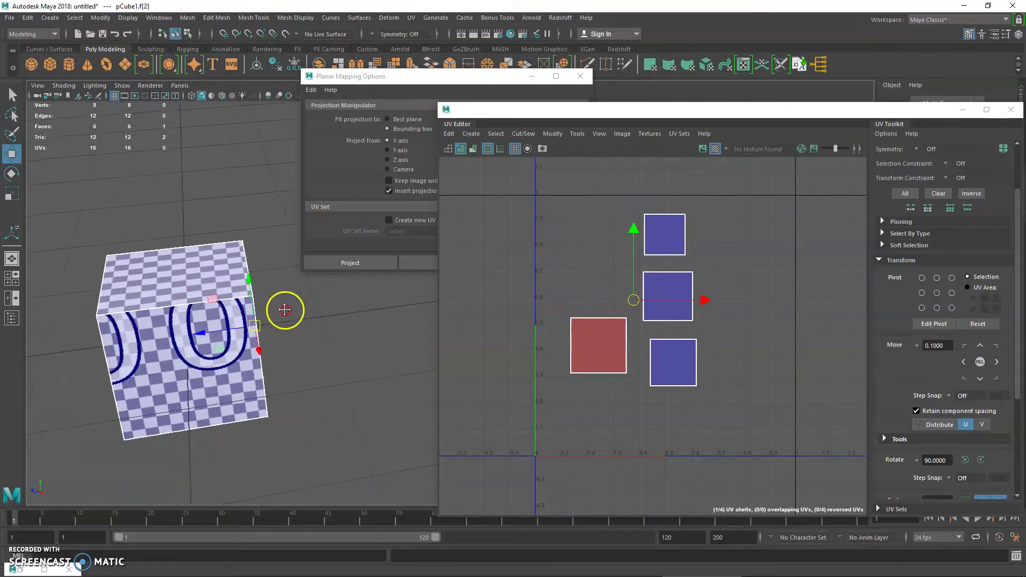
{"action": "middle_click_drag", "start_coordinate": [284, 310], "coordinate": [320, 300], "text": "alt"}
{"action": "left_click", "coordinate": [481, 80]}
{"action": "left_click_drag", "start_coordinate": [279, 256], "coordinate": [284, 288], "text": "alt"}
{"action": "right_click_drag", "start_coordinate": [289, 292], "coordinate": [436, 334], "text": "alt"}
{"action": "left_click", "coordinate": [437, 266]}
Scale the back face's UV shell down and place it to the right of the shell column.
{"action": "key", "text": "r"}
{"action": "left_click_drag", "start_coordinate": [664, 325], "coordinate": [768, 352]}
{"action": "key", "text": "w"}
Select the cube's unmapped bottom face and apply a planar projection from the Y axis.
{"action": "left_click_drag", "start_coordinate": [314, 346], "coordinate": [189, 227], "text": "alt"}
{"action": "left_click", "coordinate": [210, 296]}
{"action": "left_click_drag", "start_coordinate": [211, 295], "coordinate": [174, 312], "text": "alt"}
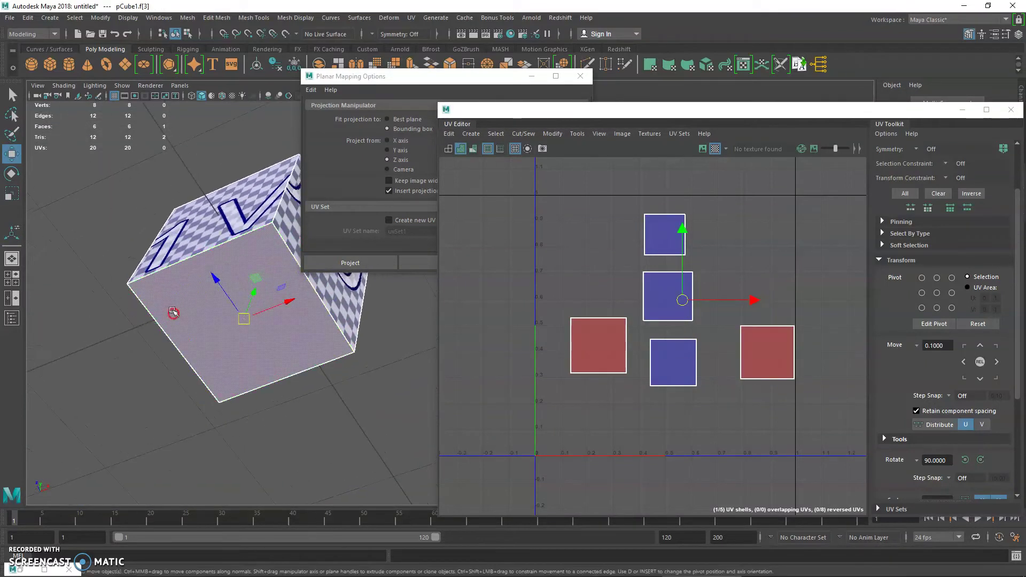
{"action": "left_click", "coordinate": [406, 87]}
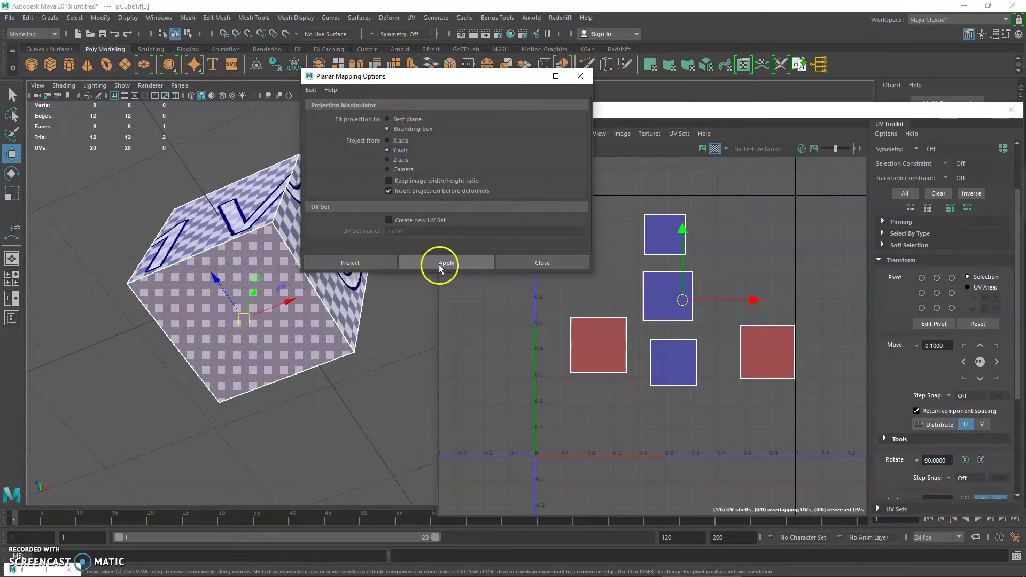
{"action": "left_click", "coordinate": [440, 265]}
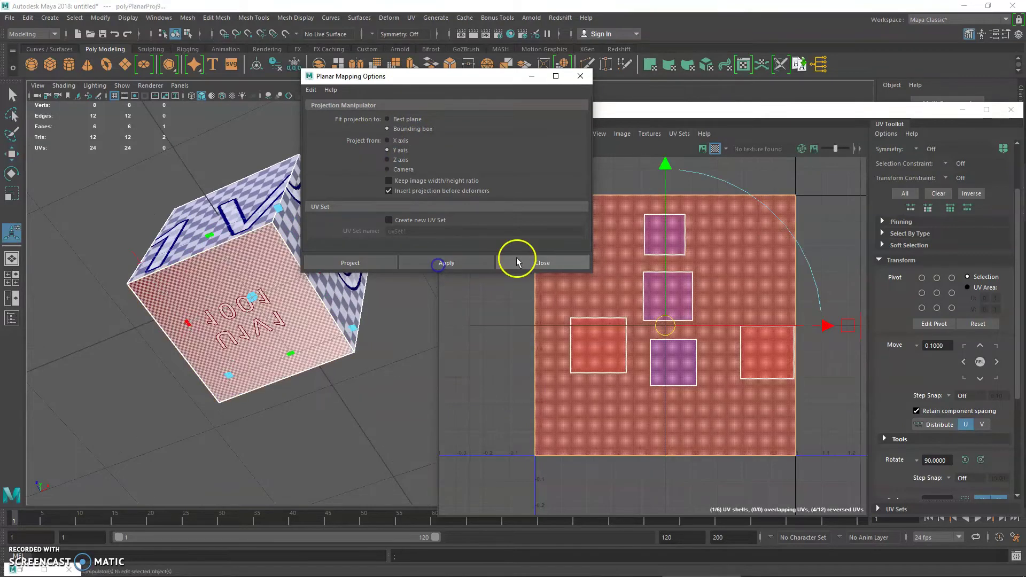
Scale the bottom face's UV shell down, place it below the shell column, and return the cube to object mode.
{"action": "left_click", "coordinate": [536, 264]}
{"action": "key", "text": "r"}
{"action": "left_click_drag", "start_coordinate": [665, 325], "coordinate": [678, 428]}
{"action": "key", "text": "w"}
{"action": "left_click_drag", "start_coordinate": [241, 321], "coordinate": [273, 273], "text": "alt"}
{"action": "right_click_drag", "start_coordinate": [273, 272], "coordinate": [316, 245]}
{"action": "left_click_drag", "start_coordinate": [287, 331], "coordinate": [259, 184], "text": "alt"}
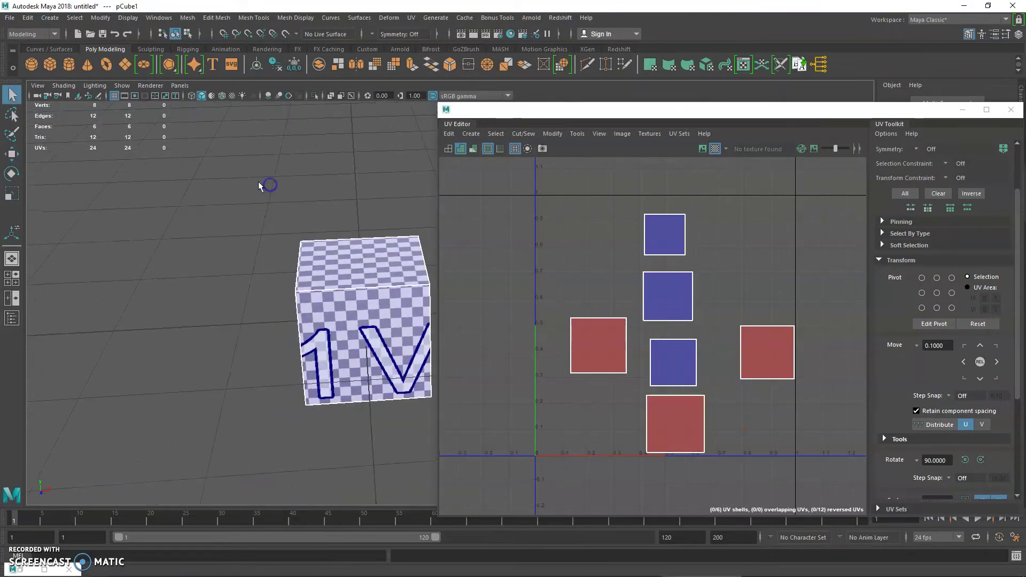
Create a second polygon cube with default UVs and place it to the left of the remapped cube.
{"action": "mouse_move", "coordinate": [675, 222]}
{"action": "right_mouse_down", "text": "alt"}
{"action": "mouse_move", "coordinate": [710, 293]}
{"action": "mouse_move", "coordinate": [664, 243]}
{"action": "mouse_move", "coordinate": [686, 247]}
{"action": "right_mouse_up", "text": "alt"}
{"action": "left_click_drag", "start_coordinate": [703, 201], "coordinate": [582, 273]}
{"action": "left_click_drag", "start_coordinate": [575, 190], "coordinate": [701, 266]}
{"action": "right_click_drag", "start_coordinate": [305, 257], "coordinate": [342, 240]}
{"action": "left_click", "coordinate": [49, 64]}
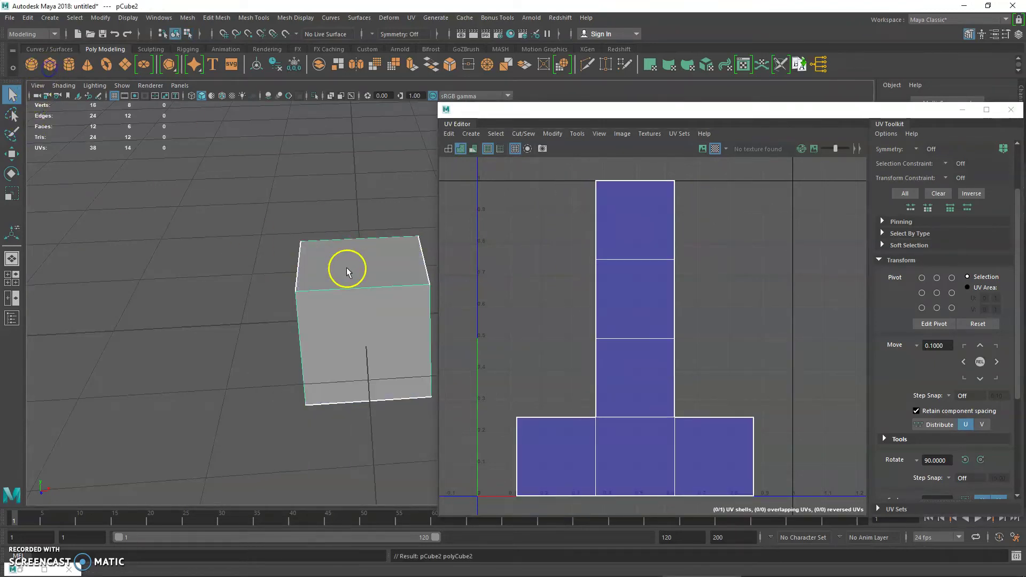
{"action": "key", "text": "w"}
{"action": "left_click_drag", "start_coordinate": [359, 305], "coordinate": [139, 336]}
Compare the new cube's default UV layout with the remapped cube's separate shells.
{"action": "right_click_drag", "start_coordinate": [757, 311], "coordinate": [600, 270], "text": "alt"}
{"action": "key", "text": "q"}
{"action": "left_click_drag", "start_coordinate": [626, 195], "coordinate": [861, 429]}
{"action": "right_click_drag", "start_coordinate": [771, 375], "coordinate": [824, 398], "text": "alt"}
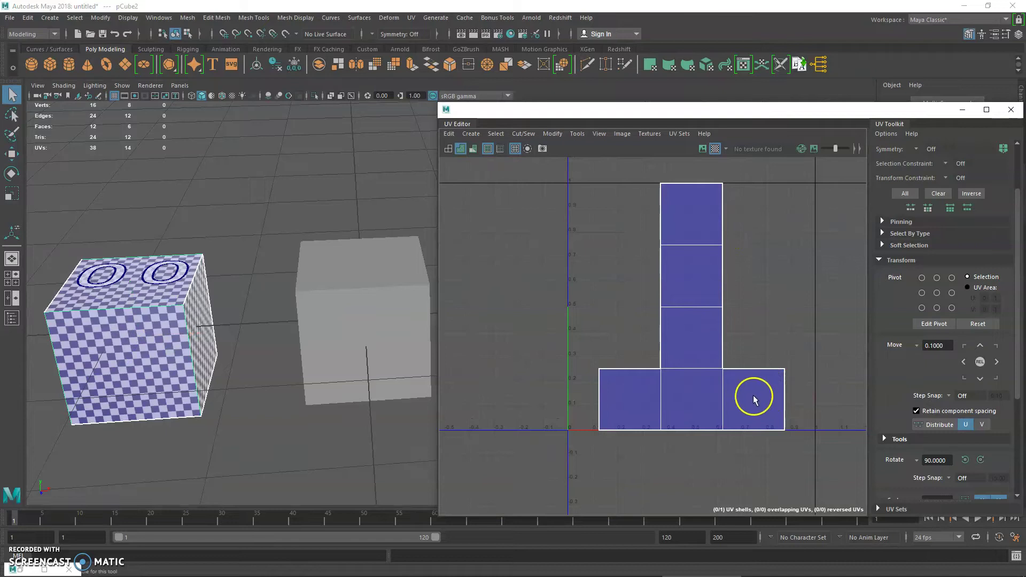
{"action": "left_click", "coordinate": [394, 311]}
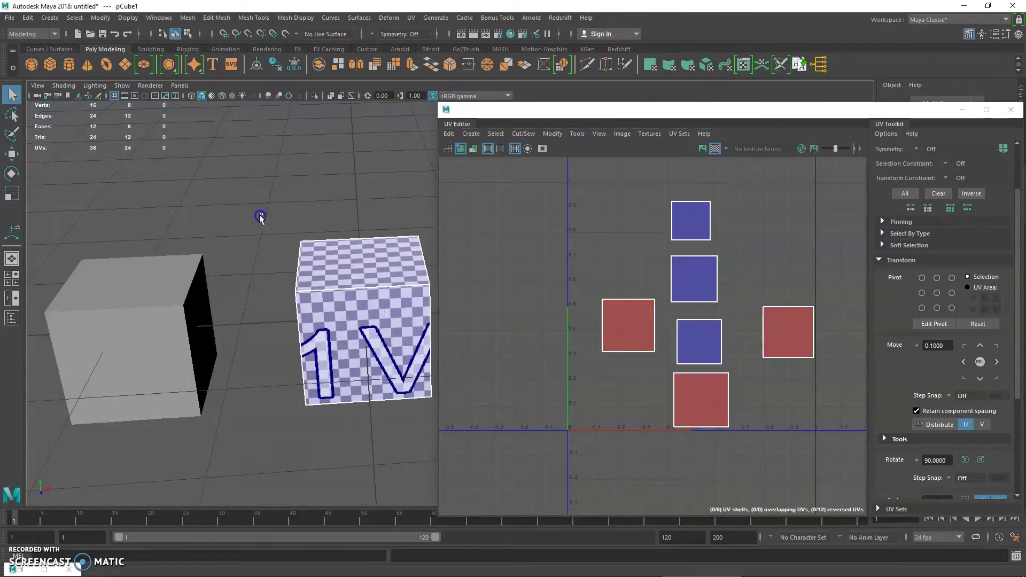
Delete the second cube and reselect the remapped cube.
{"action": "left_click", "coordinate": [142, 401]}
{"action": "left_click", "coordinate": [208, 230]}
{"action": "left_click_drag", "start_coordinate": [207, 230], "coordinate": [143, 435]}
{"action": "key", "text": "Delete"}
{"action": "left_click", "coordinate": [366, 305]}
{"action": "left_click_drag", "start_coordinate": [296, 326], "coordinate": [256, 341], "text": "alt"}
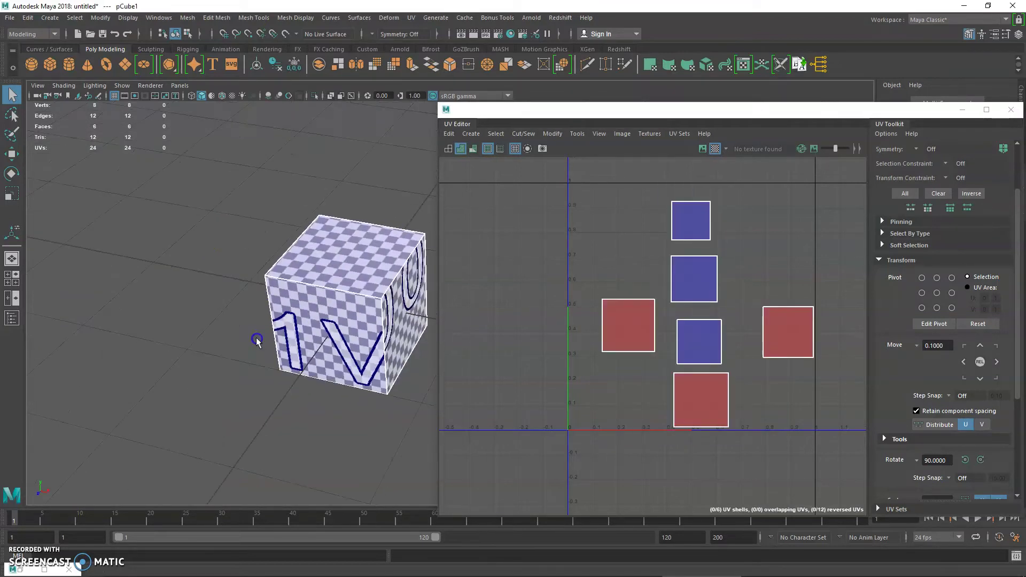
Enlarge the UV Editor window and frame all six shells of the cube in it.
{"action": "middle_click_drag", "start_coordinate": [689, 290], "coordinate": [684, 321], "text": "alt"}
{"action": "right_click_drag", "start_coordinate": [684, 320], "coordinate": [770, 331], "text": "alt"}
{"action": "middle_click_drag", "start_coordinate": [743, 316], "coordinate": [711, 303], "text": "alt"}
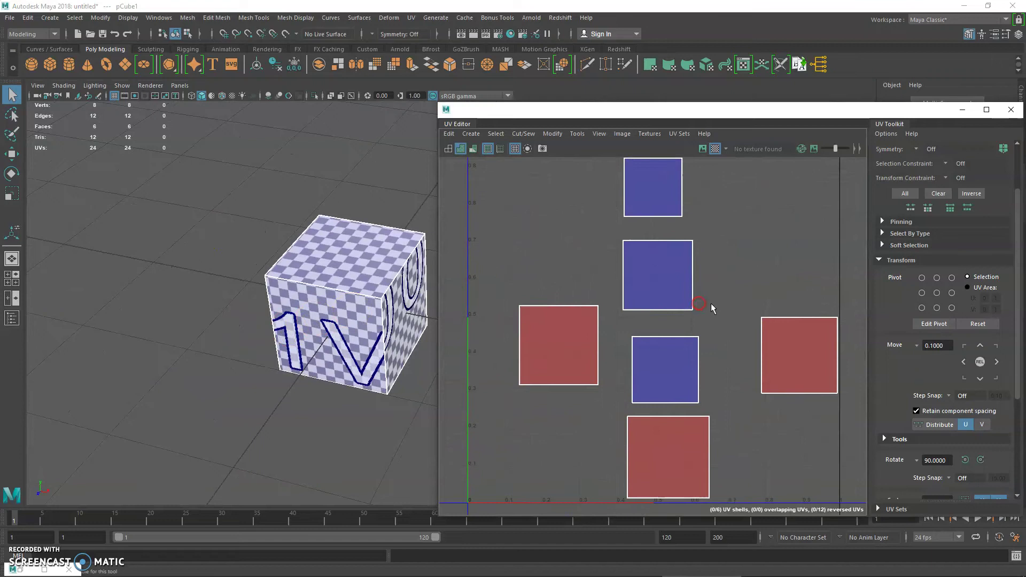
{"action": "left_click_drag", "start_coordinate": [439, 104], "coordinate": [351, 59]}
{"action": "right_click_drag", "start_coordinate": [598, 315], "coordinate": [428, 266], "text": "alt"}
{"action": "middle_click_drag", "start_coordinate": [544, 302], "coordinate": [536, 270], "text": "alt"}
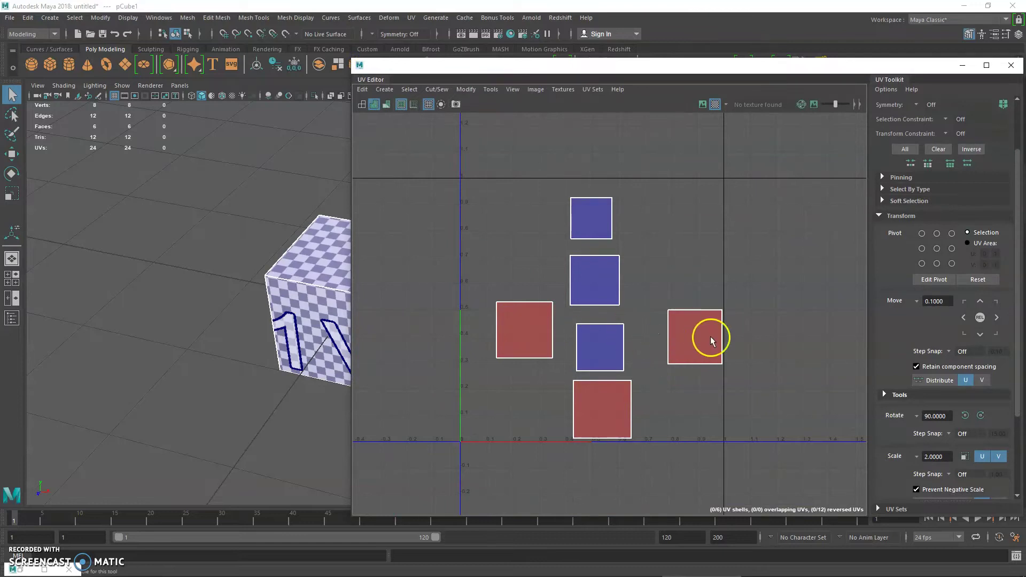
Compare the wireframe and shaded displays of the UV shells, ending on the shaded display.
{"action": "left_click", "coordinate": [368, 106]}
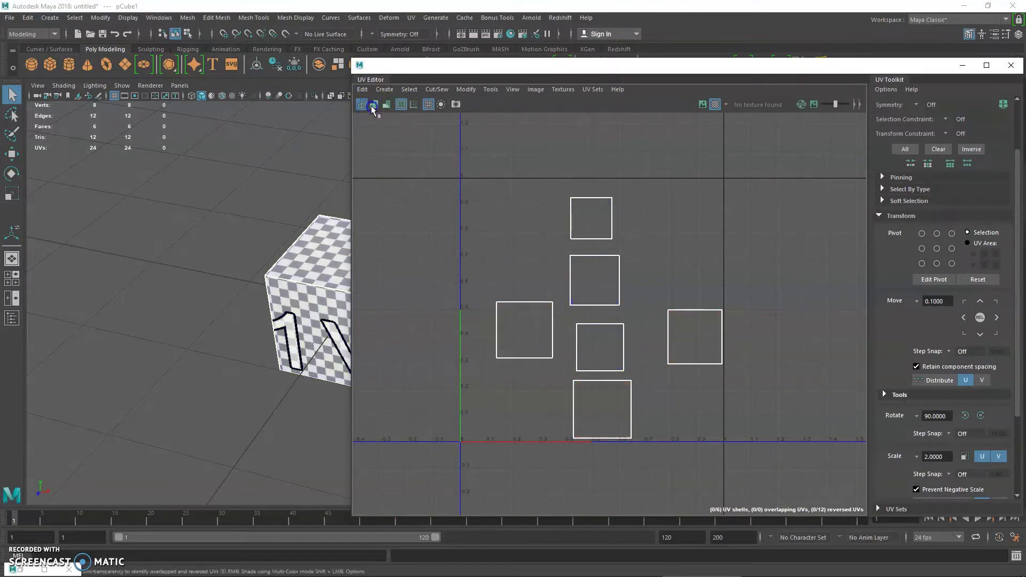
{"action": "left_click", "coordinate": [369, 106]}
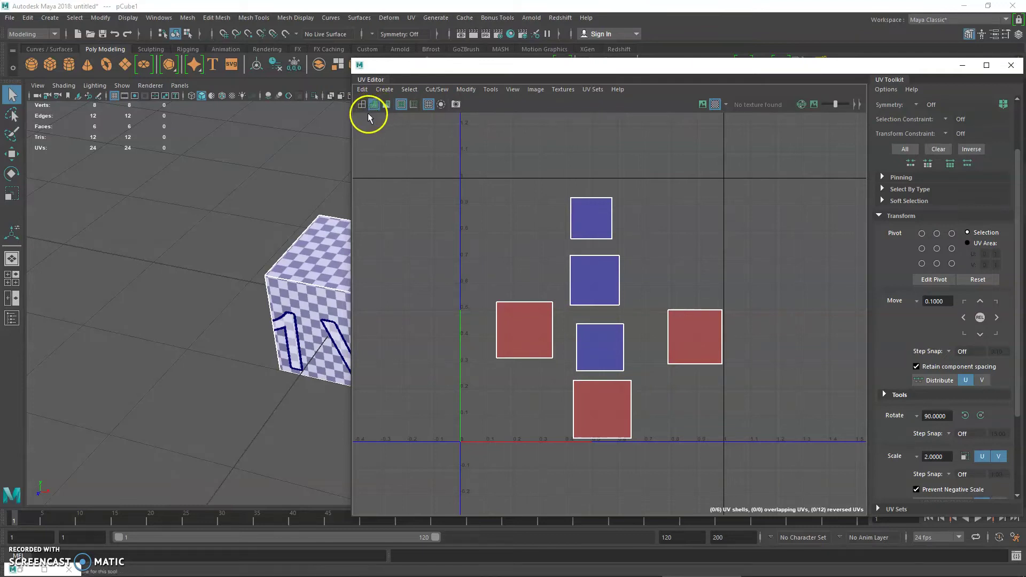
{"action": "left_click", "coordinate": [365, 106]}
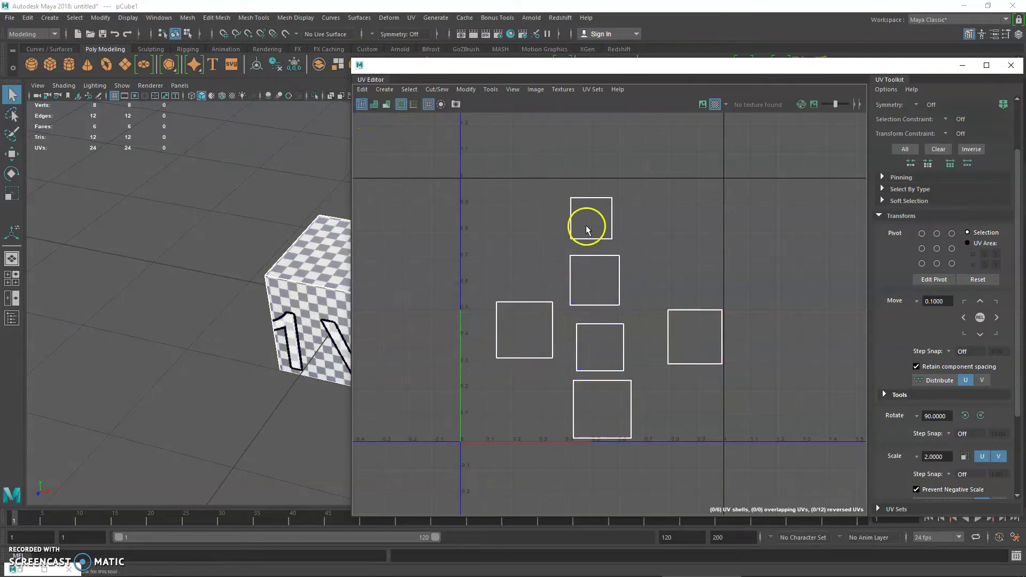
{"action": "left_click", "coordinate": [374, 104]}
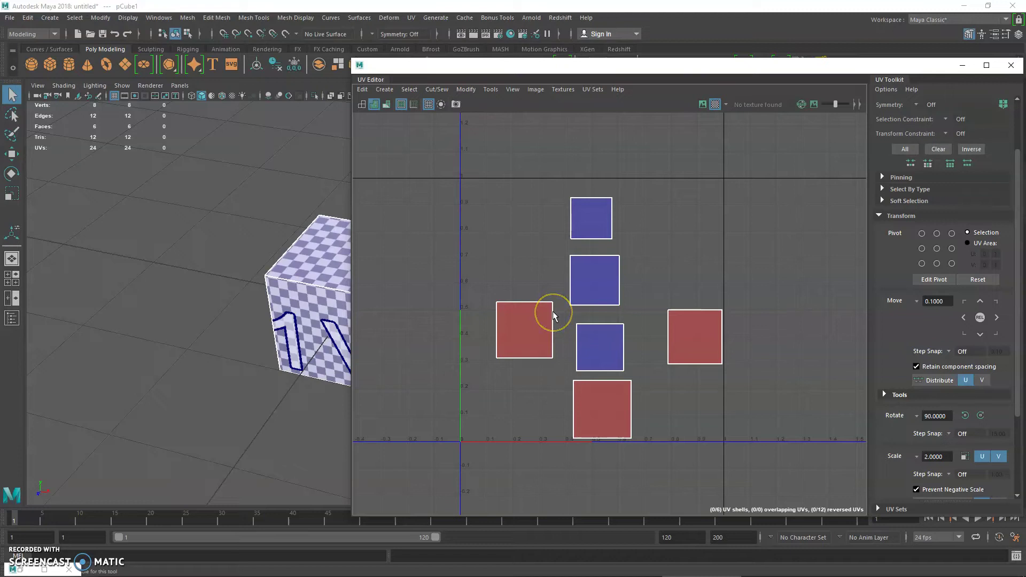
{"action": "scroll", "coordinate": [541, 295], "scroll_direction": "up", "scroll_amount": 5}
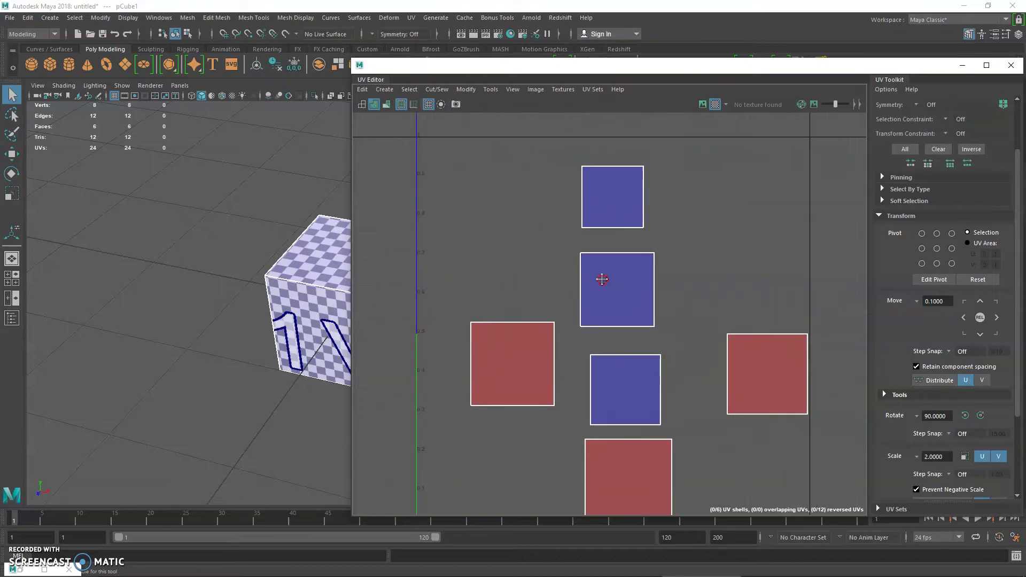
{"action": "scroll", "coordinate": [599, 222], "scroll_direction": "down", "scroll_amount": 1}
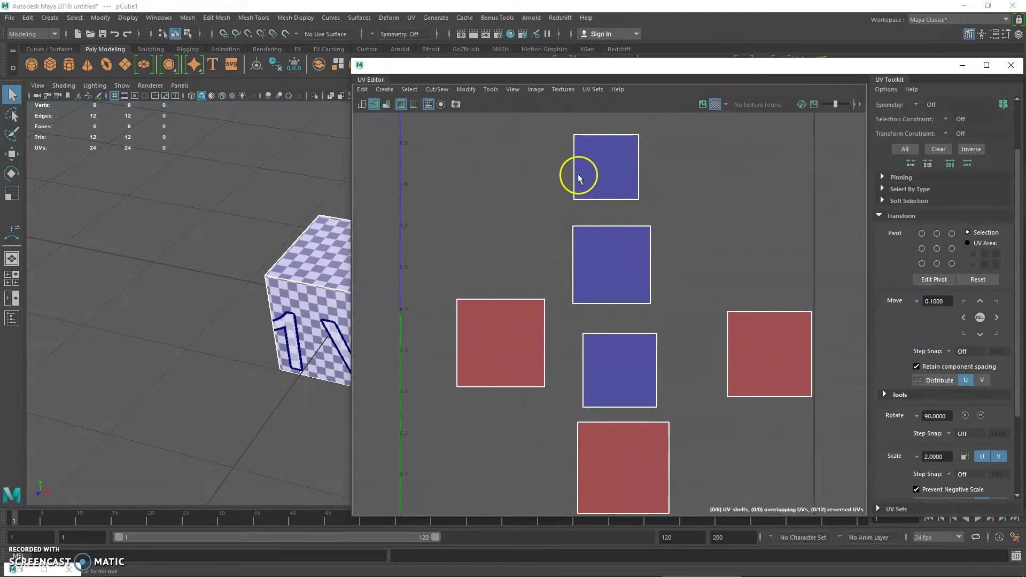
{"action": "middle_click_drag", "start_coordinate": [540, 299], "coordinate": [519, 333], "text": "alt"}
Create a polygon plane, place it to the left of the cube, and rotate it upside down.
{"action": "left_click", "coordinate": [120, 61]}
{"action": "left_click_drag", "start_coordinate": [197, 169], "coordinate": [142, 175]}
{"action": "key", "text": "w"}
{"action": "left_click_drag", "start_coordinate": [349, 319], "coordinate": [170, 279]}
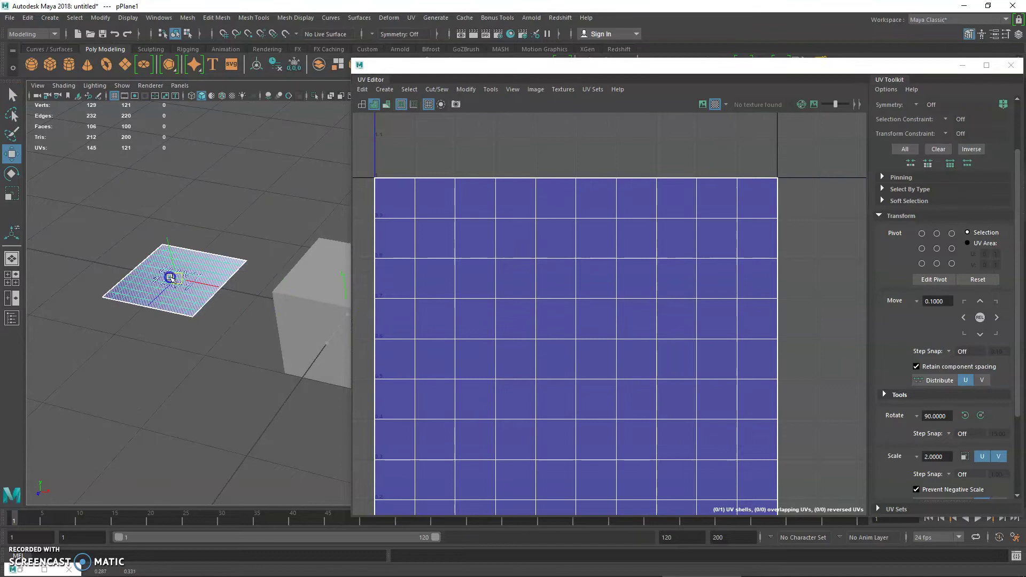
{"action": "left_click_drag", "start_coordinate": [220, 299], "coordinate": [232, 301], "text": "alt"}
{"action": "key", "text": "e"}
{"action": "mouse_move", "coordinate": [155, 284]}
{"action": "left_mouse_down"}
{"action": "mouse_move", "coordinate": [145, 206]}
{"action": "mouse_move", "coordinate": [165, 284]}
{"action": "mouse_move", "coordinate": [138, 255]}
{"action": "mouse_move", "coordinate": [176, 201]}
{"action": "left_mouse_up"}
Turn off the checker map display, deselect the plane, and close the UV Editor.
{"action": "left_click", "coordinate": [716, 104]}
{"action": "left_click", "coordinate": [220, 234]}
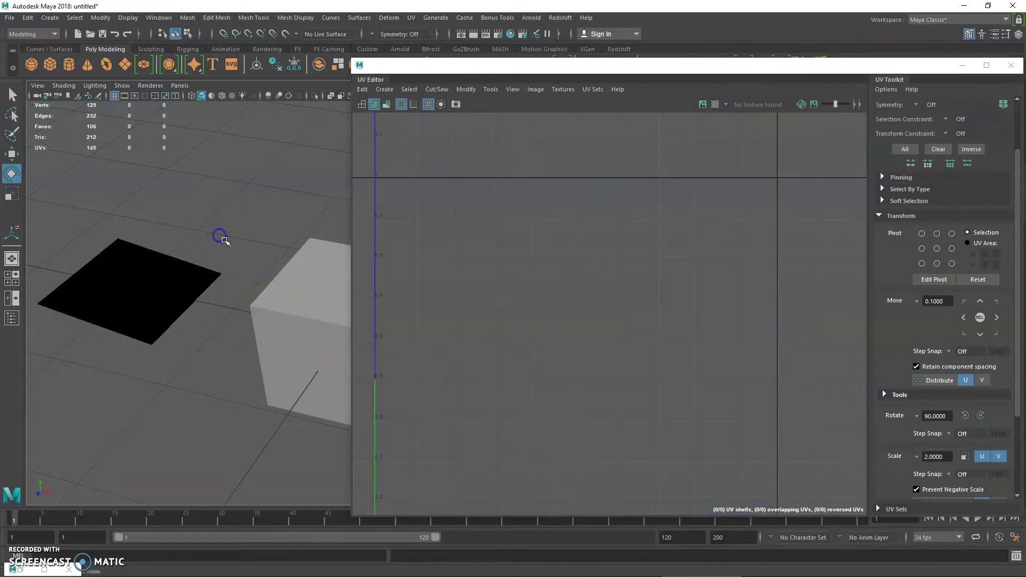
{"action": "middle_click_drag", "start_coordinate": [172, 280], "coordinate": [220, 313], "text": "alt"}
{"action": "left_click_drag", "start_coordinate": [216, 312], "coordinate": [228, 298], "text": "alt"}
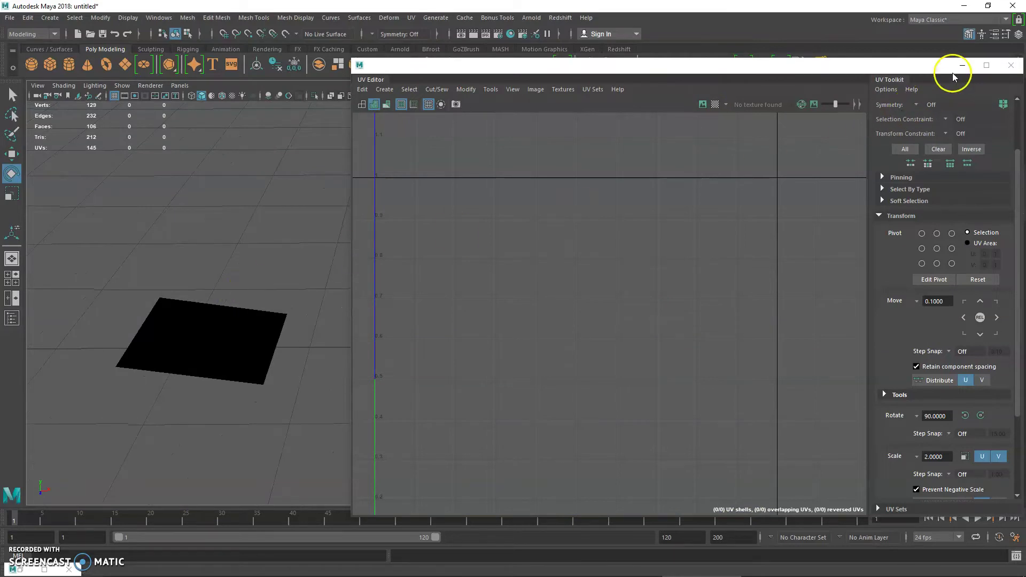
{"action": "left_click", "coordinate": [1011, 65]}
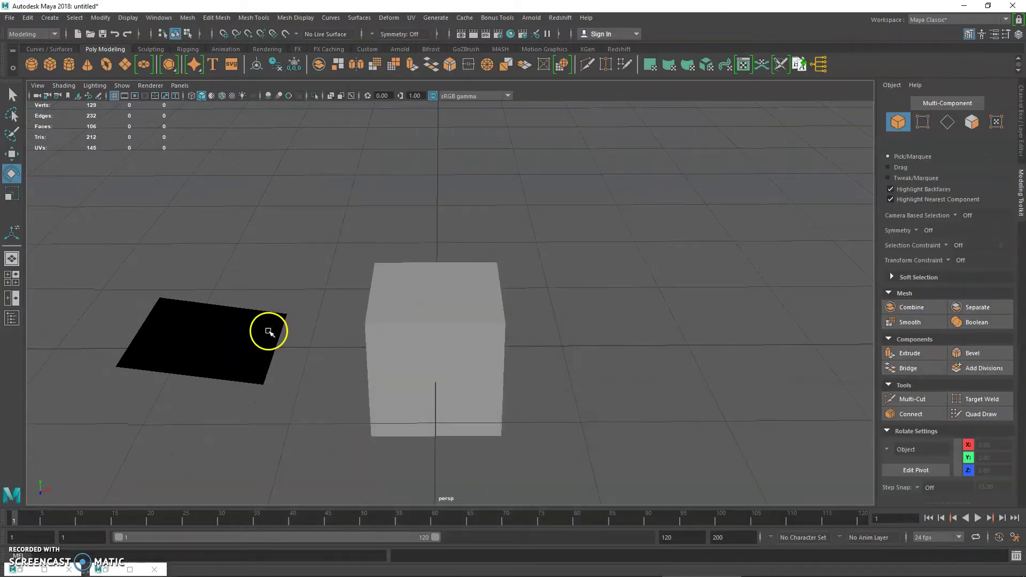
Rotate the flipped plane so its front side faces up again, and delete the plane.
{"action": "left_click", "coordinate": [268, 332]}
{"action": "left_click_drag", "start_coordinate": [236, 306], "coordinate": [270, 360]}
{"action": "left_click", "coordinate": [284, 273]}
{"action": "left_click_drag", "start_coordinate": [289, 286], "coordinate": [289, 328], "text": "alt"}
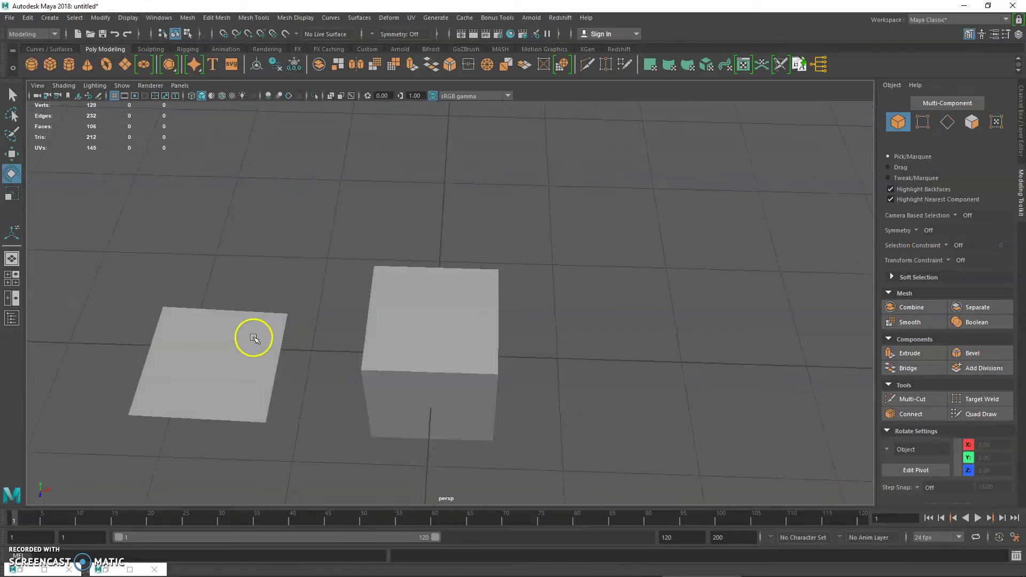
{"action": "left_click", "coordinate": [275, 345]}
{"action": "key", "text": "Delete"}
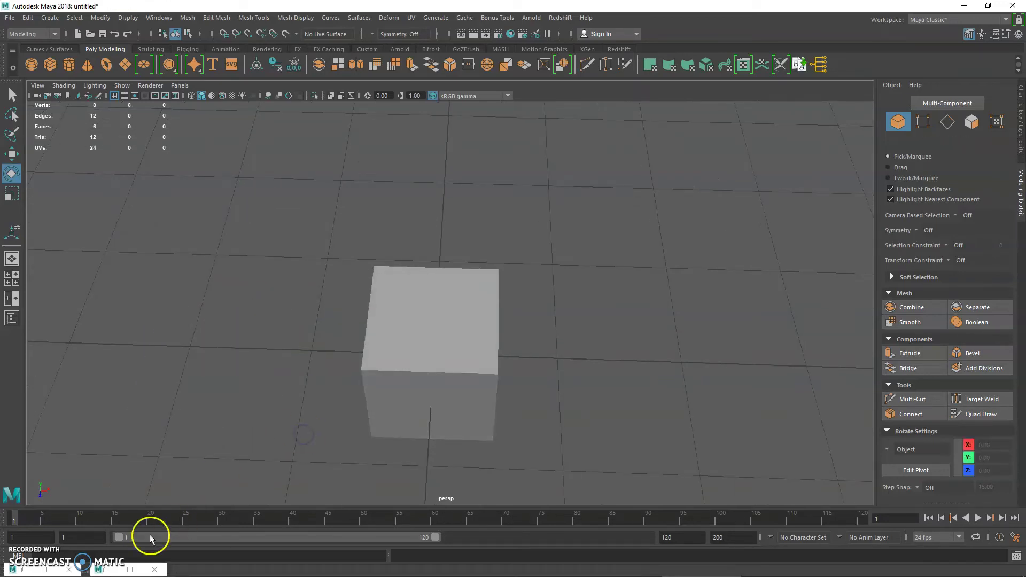
Close the two leftover minimized windows.
{"action": "right_click", "coordinate": [104, 567]}
{"action": "left_click", "coordinate": [106, 554]}
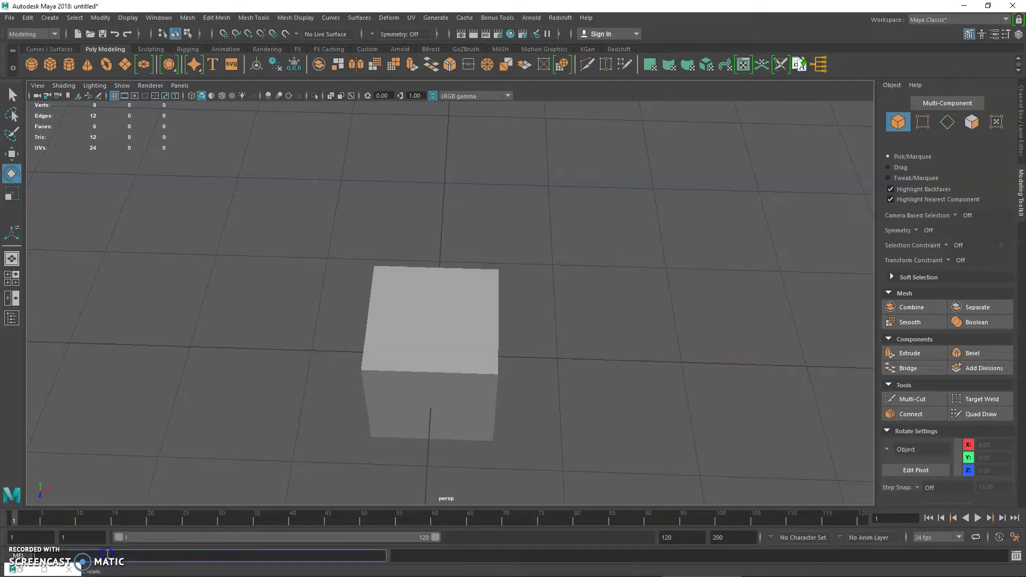
{"action": "left_click", "coordinate": [44, 570]}
{"action": "left_click", "coordinate": [1013, 5]}
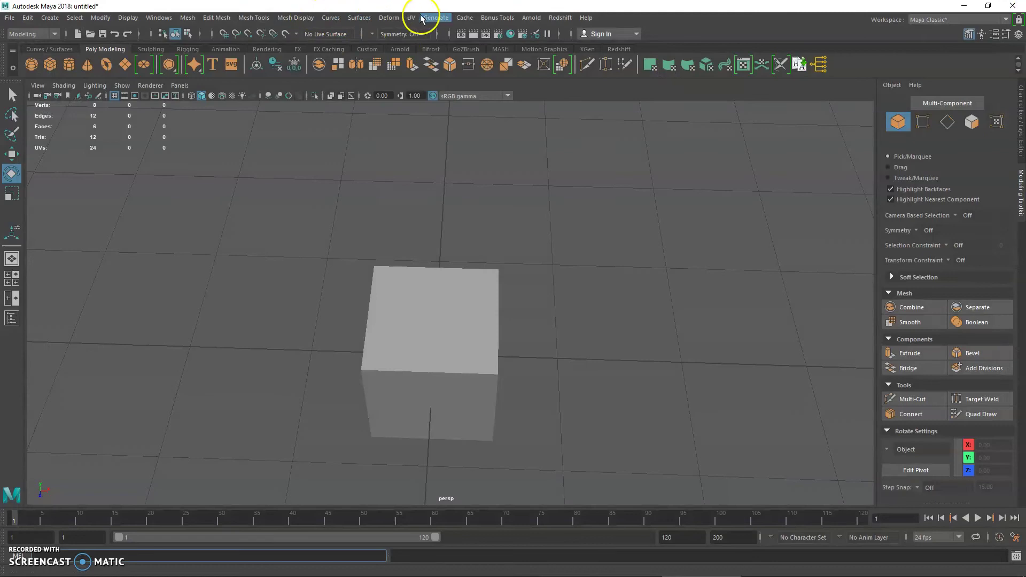
Reopen the UV Editor, select the cube, and arrange the editor beside it with its UV shells shaded.
{"action": "left_click", "coordinate": [412, 18]}
{"action": "left_click", "coordinate": [428, 32]}
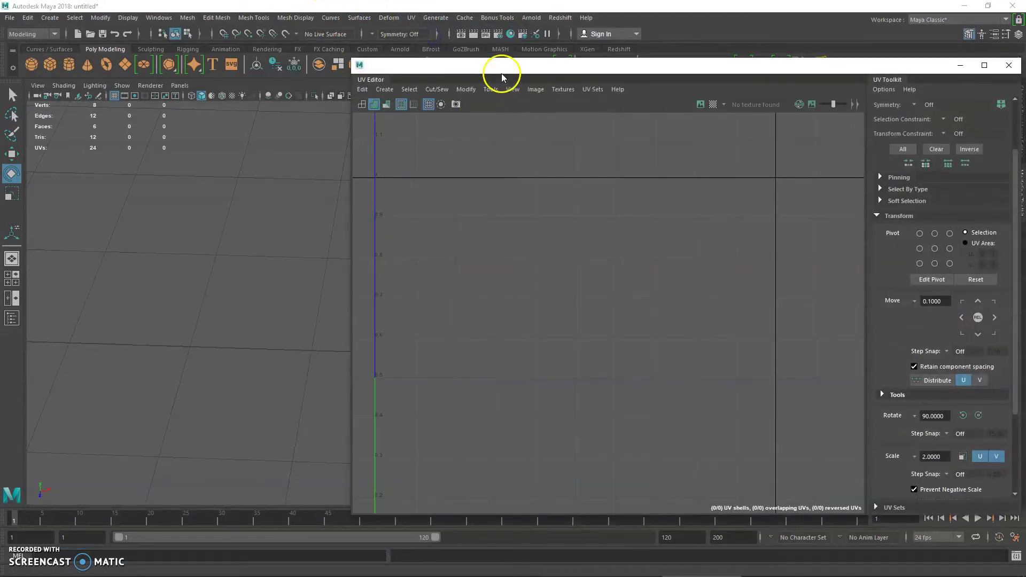
{"action": "left_click_drag", "start_coordinate": [504, 66], "coordinate": [675, 107]}
{"action": "left_click", "coordinate": [440, 298]}
{"action": "middle_click_drag", "start_coordinate": [436, 297], "coordinate": [208, 280], "text": "alt"}
{"action": "left_click_drag", "start_coordinate": [608, 107], "coordinate": [410, 102]}
{"action": "left_click", "coordinate": [351, 142]}
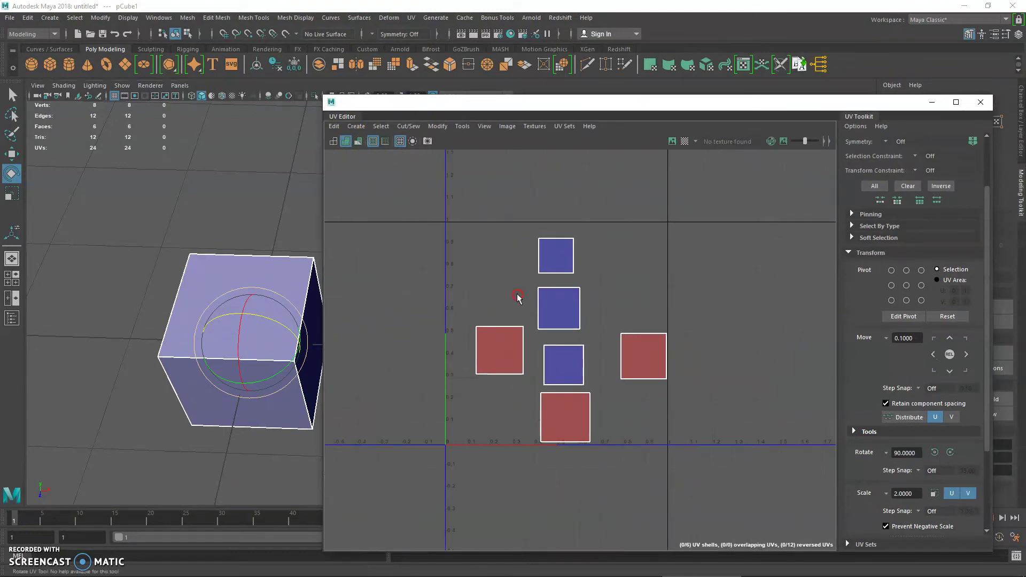
Select all UVs of the reversed shell on the left of the column and flip it.
{"action": "scroll", "coordinate": [518, 298], "scroll_direction": "up", "scroll_amount": 1}
{"action": "right_click_drag", "start_coordinate": [470, 356], "coordinate": [505, 348]}
{"action": "key", "text": "q"}
{"action": "left_click_drag", "start_coordinate": [447, 323], "coordinate": [535, 411]}
{"action": "right_click_drag", "start_coordinate": [499, 316], "coordinate": [448, 322]}
{"action": "left_click_drag", "start_coordinate": [448, 321], "coordinate": [529, 411]}
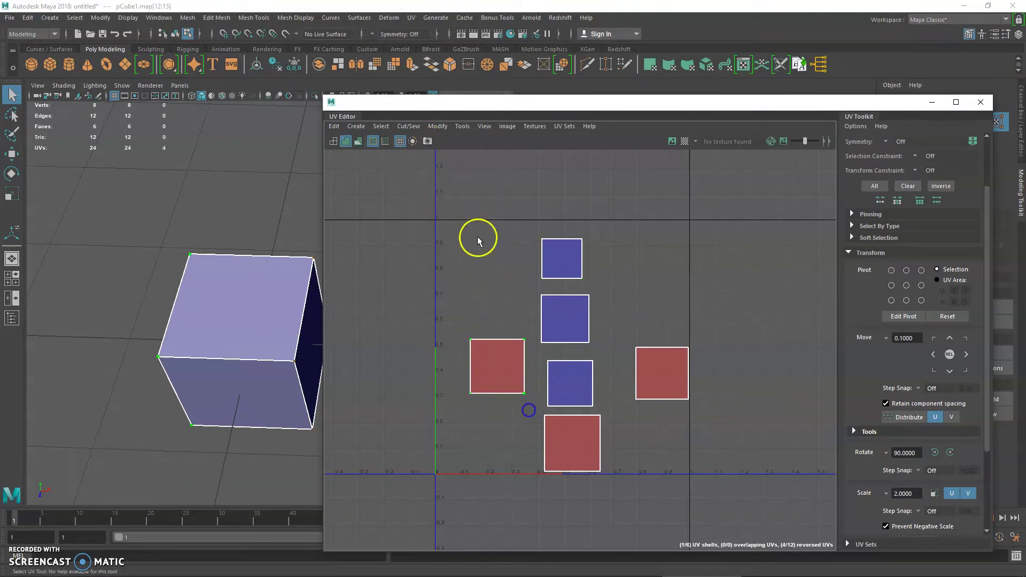
{"action": "left_click", "coordinate": [438, 126]}
{"action": "left_click", "coordinate": [462, 179]}
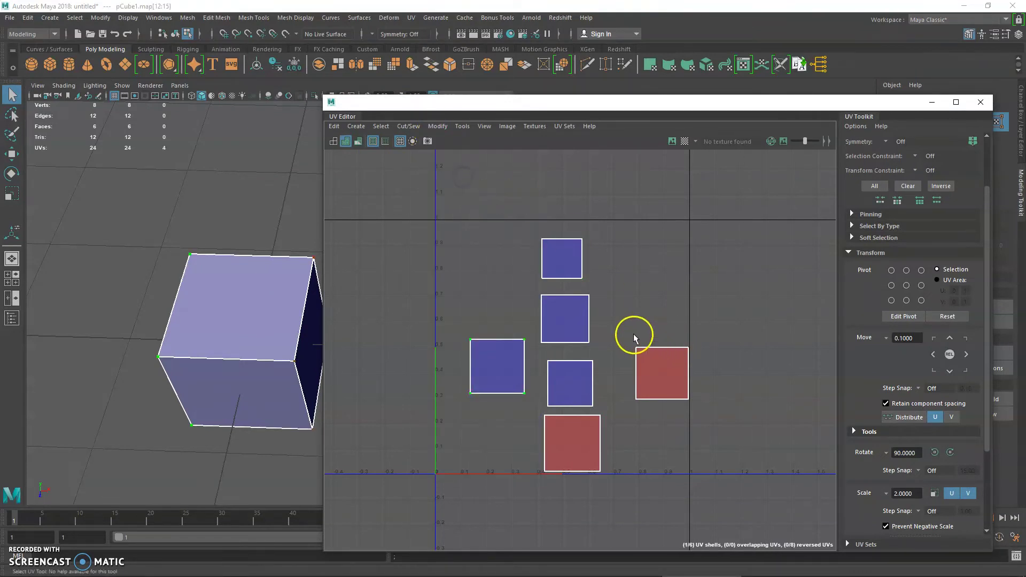
Flip the two remaining reversed shells, the one right of the column and the one at its bottom.
{"action": "left_click_drag", "start_coordinate": [673, 391], "coordinate": [718, 420]}
{"action": "left_click", "coordinate": [438, 126]}
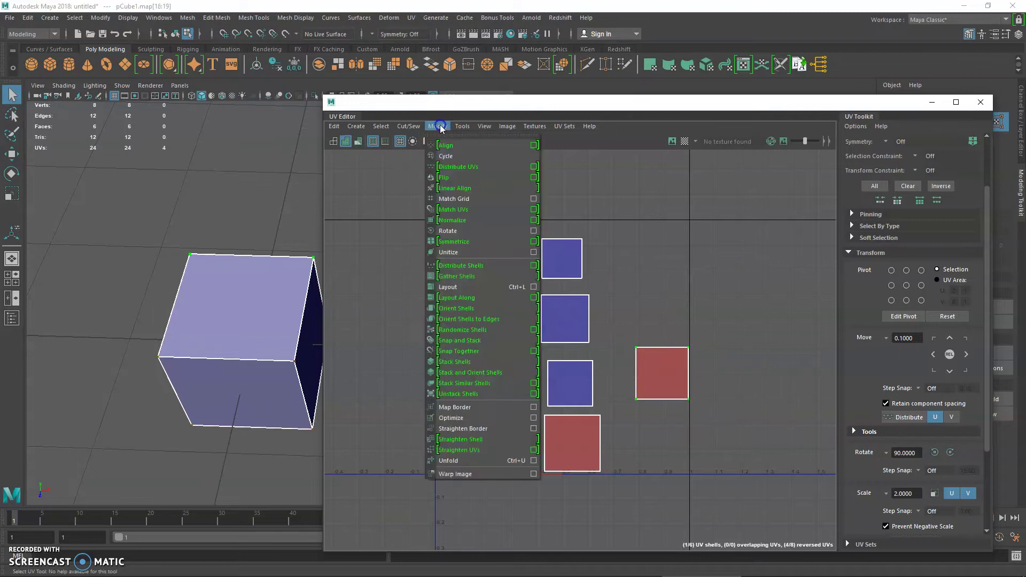
{"action": "left_click", "coordinate": [465, 177]}
{"action": "left_click_drag", "start_coordinate": [522, 413], "coordinate": [645, 499]}
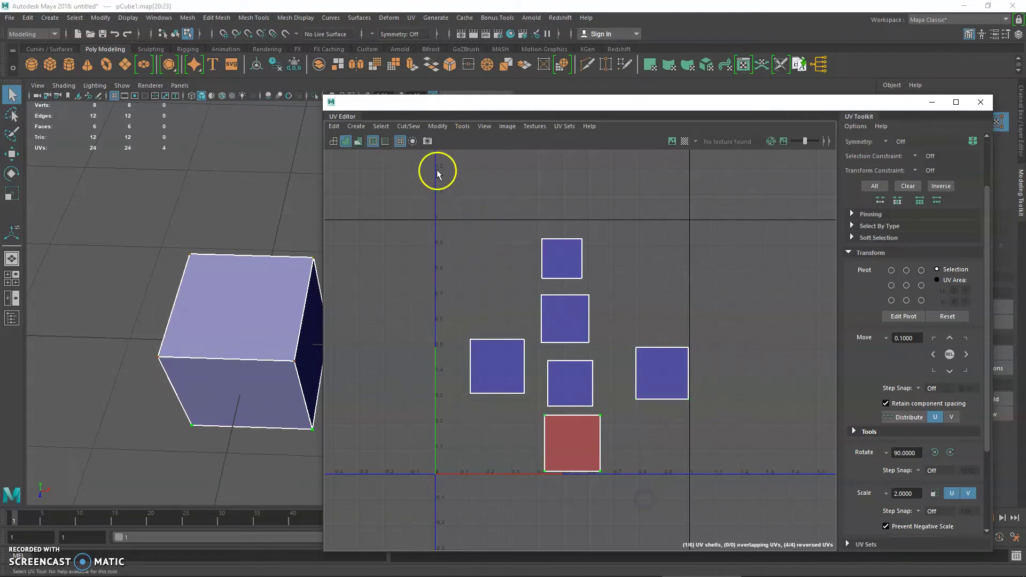
{"action": "left_click", "coordinate": [438, 126]}
{"action": "left_click", "coordinate": [464, 177]}
{"action": "middle_click_drag", "start_coordinate": [566, 330], "coordinate": [534, 305], "text": "alt"}
{"action": "right_click_drag", "start_coordinate": [534, 306], "coordinate": [581, 333], "text": "alt"}
{"action": "left_click_drag", "start_coordinate": [267, 289], "coordinate": [253, 266], "text": "alt"}
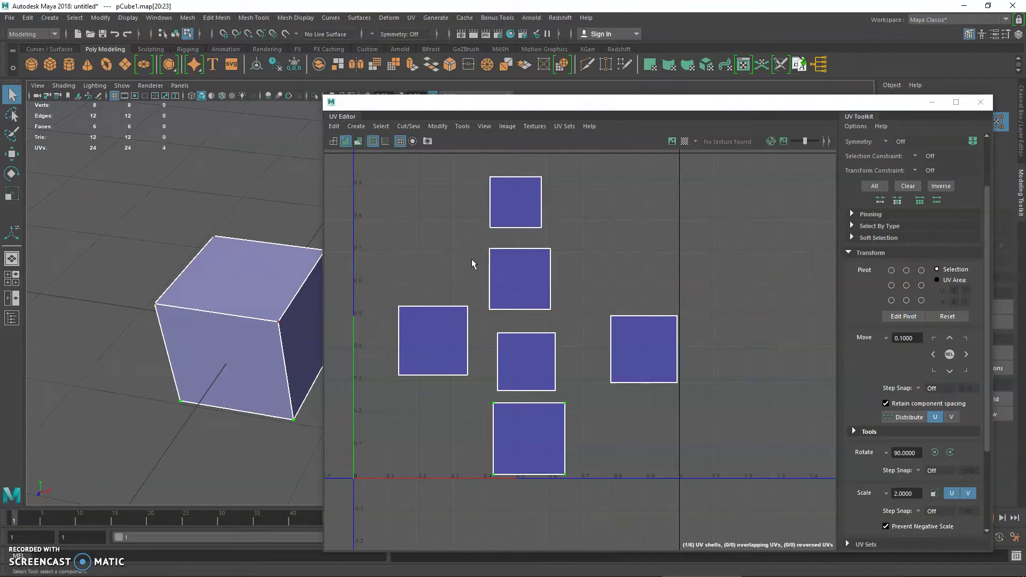
Select the topmost shell's UVs, scale it up to roughly the size of the shell below, and move it up slightly.
{"action": "middle_click_drag", "start_coordinate": [532, 242], "coordinate": [548, 239], "text": "alt"}
{"action": "right_click_drag", "start_coordinate": [547, 238], "coordinate": [585, 246], "text": "alt"}
{"action": "middle_click_drag", "start_coordinate": [584, 249], "coordinate": [604, 265], "text": "alt"}
{"action": "right_click_drag", "start_coordinate": [604, 265], "coordinate": [633, 273], "text": "alt"}
{"action": "middle_click_drag", "start_coordinate": [621, 277], "coordinate": [624, 284], "text": "alt"}
{"action": "left_click_drag", "start_coordinate": [490, 175], "coordinate": [666, 253]}
{"action": "key", "text": "r"}
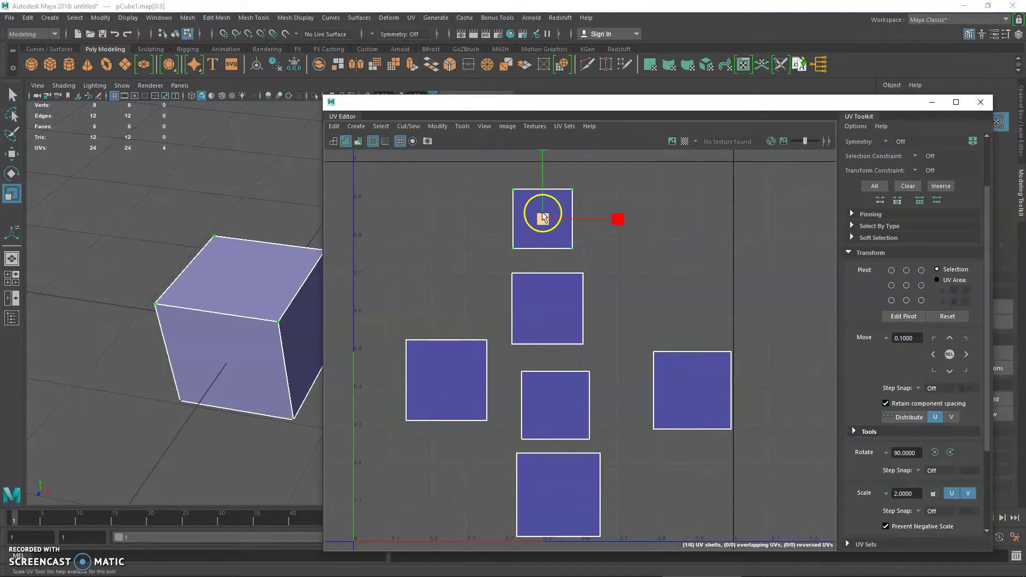
{"action": "right_click_drag", "start_coordinate": [546, 219], "coordinate": [577, 251], "text": "alt"}
{"action": "middle_click_drag", "start_coordinate": [578, 251], "coordinate": [596, 280], "text": "alt"}
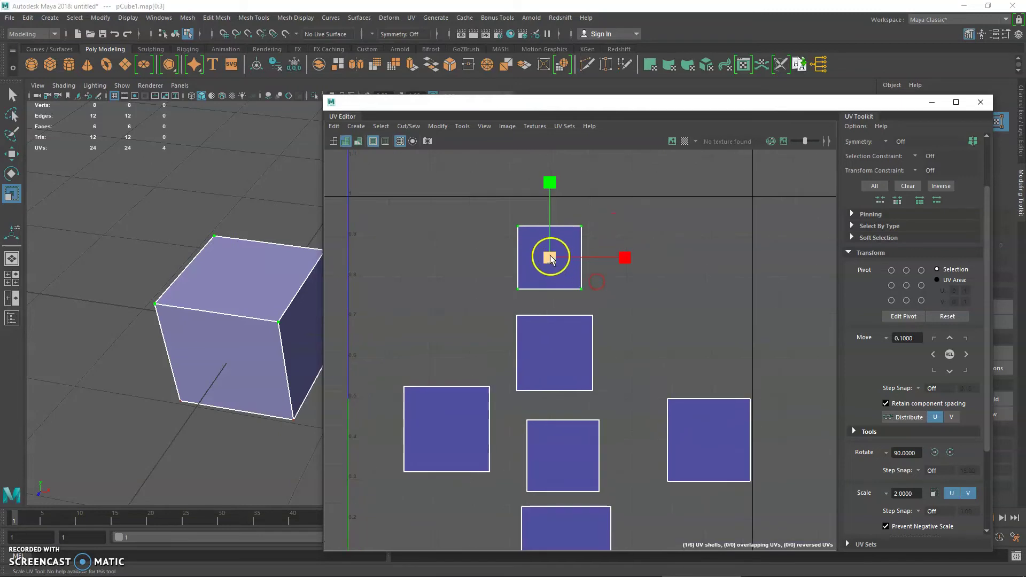
{"action": "right_click_drag", "start_coordinate": [568, 268], "coordinate": [513, 256], "text": "alt"}
{"action": "mouse_move", "coordinate": [573, 255]}
{"action": "left_mouse_down"}
{"action": "mouse_move", "coordinate": [603, 258]}
{"action": "mouse_move", "coordinate": [574, 244]}
{"action": "left_mouse_up"}
{"action": "key", "text": "w"}
{"action": "key", "text": "r"}
{"action": "key", "text": "w"}
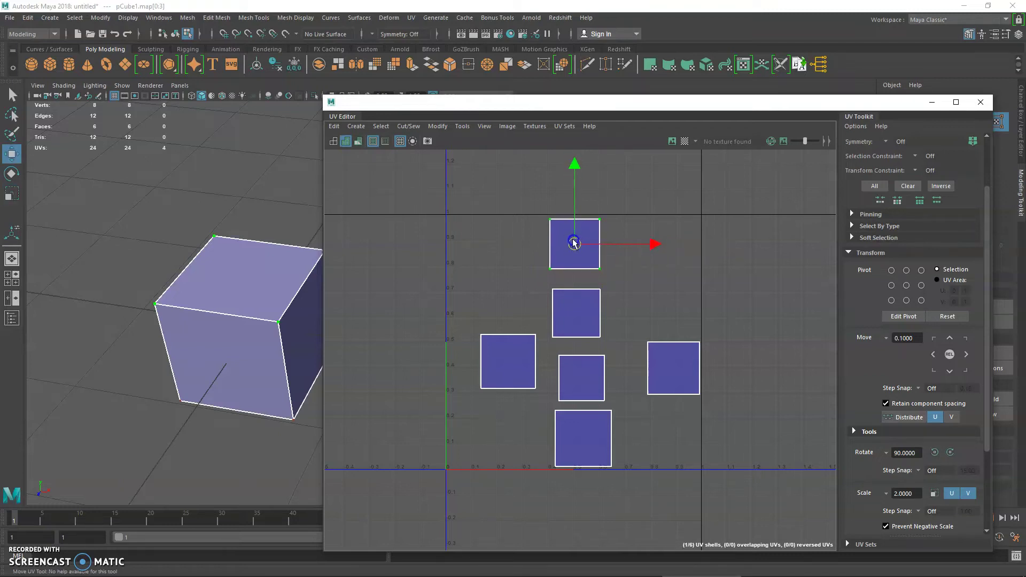
{"action": "middle_click_drag", "start_coordinate": [616, 254], "coordinate": [576, 243], "text": "alt"}
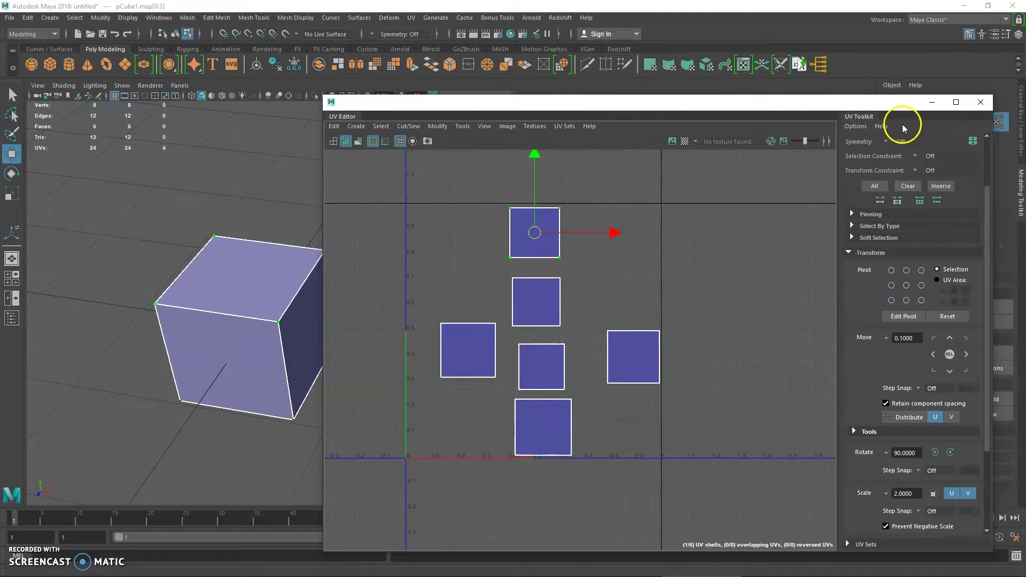
Detach the UV Toolkit, toggle its display, and dock it back beside the UV Editor.
{"action": "left_click_drag", "start_coordinate": [859, 116], "coordinate": [1025, 149]}
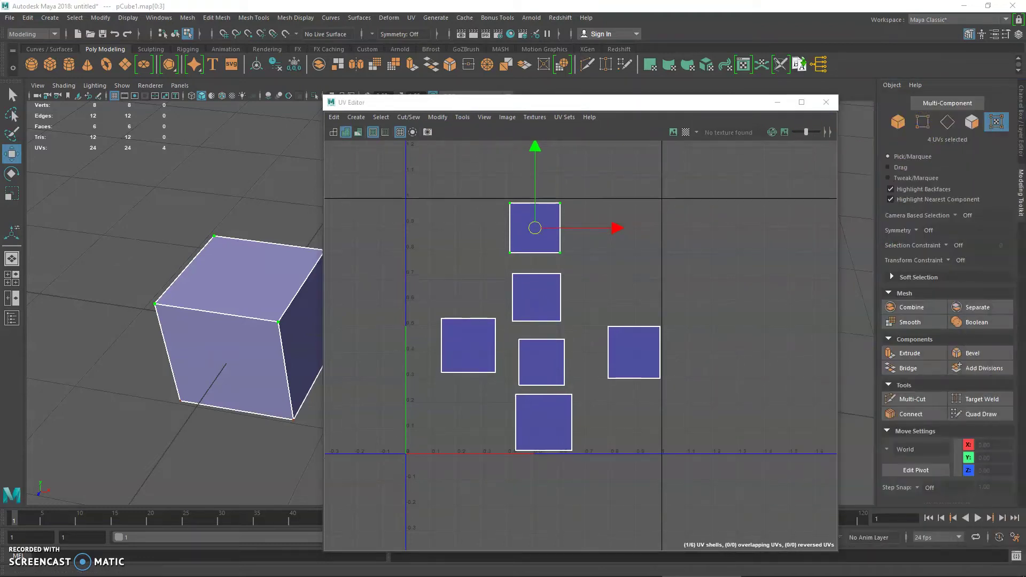
{"action": "left_click", "coordinate": [461, 118]}
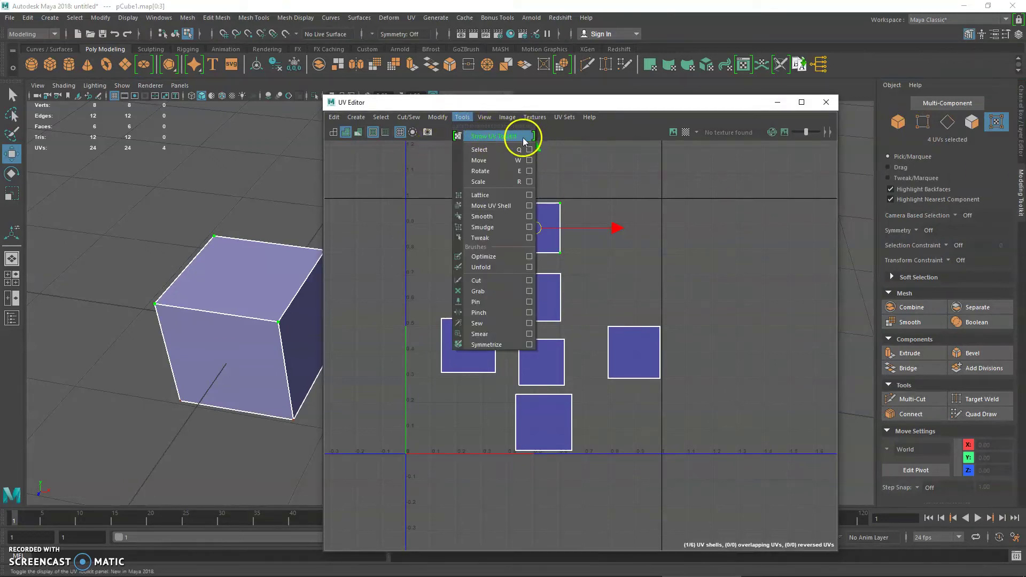
{"action": "left_click", "coordinate": [504, 138]}
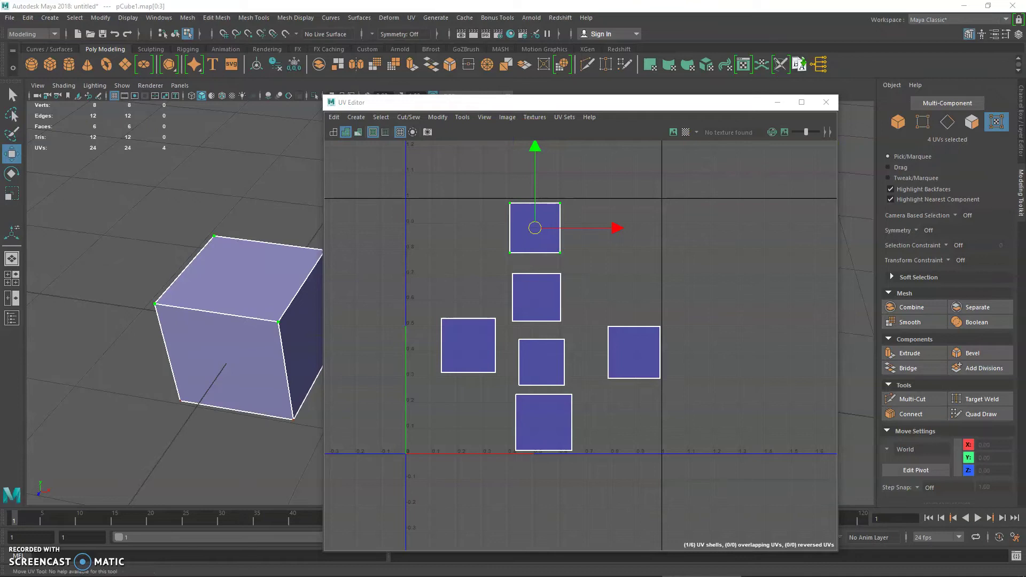
{"action": "left_click_drag", "start_coordinate": [1008, 140], "coordinate": [841, 128]}
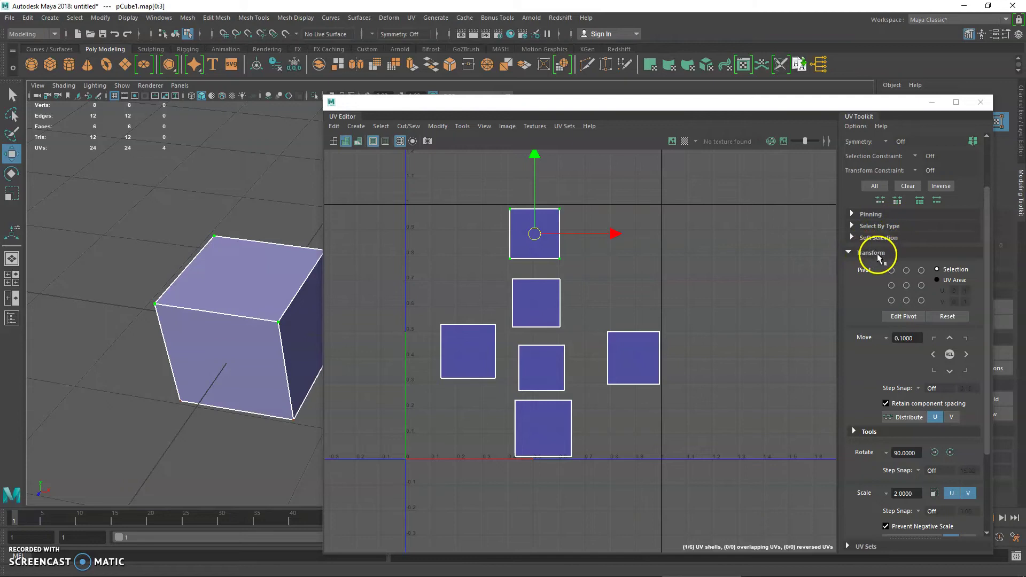
Get the texel density of the selected topmost shell at a map size of 2048.
{"action": "scroll", "coordinate": [877, 255], "scroll_direction": "down", "scroll_amount": 4}
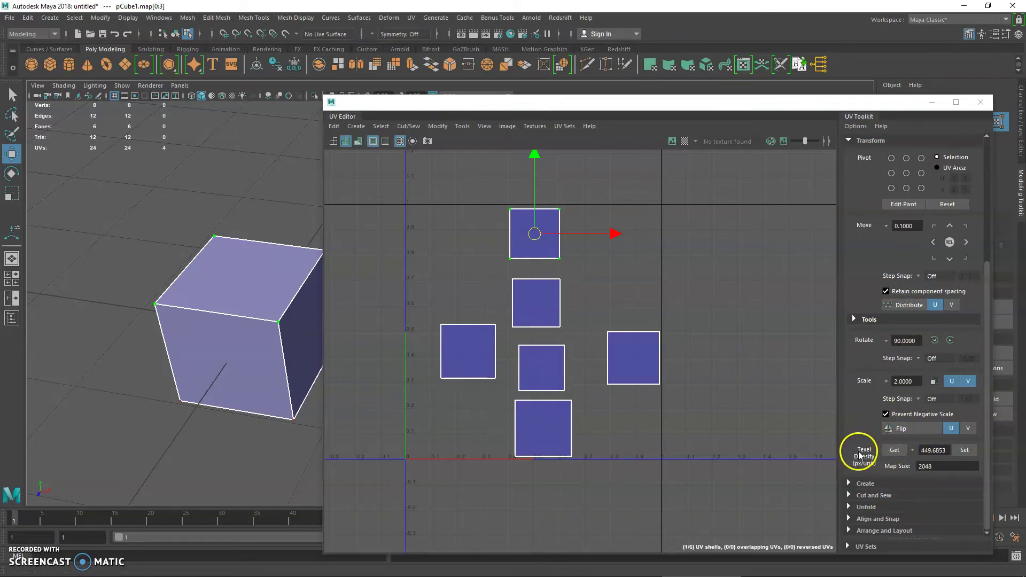
{"action": "left_click", "coordinate": [634, 303]}
{"action": "left_click", "coordinate": [610, 271]}
{"action": "left_click_drag", "start_coordinate": [523, 221], "coordinate": [484, 199]}
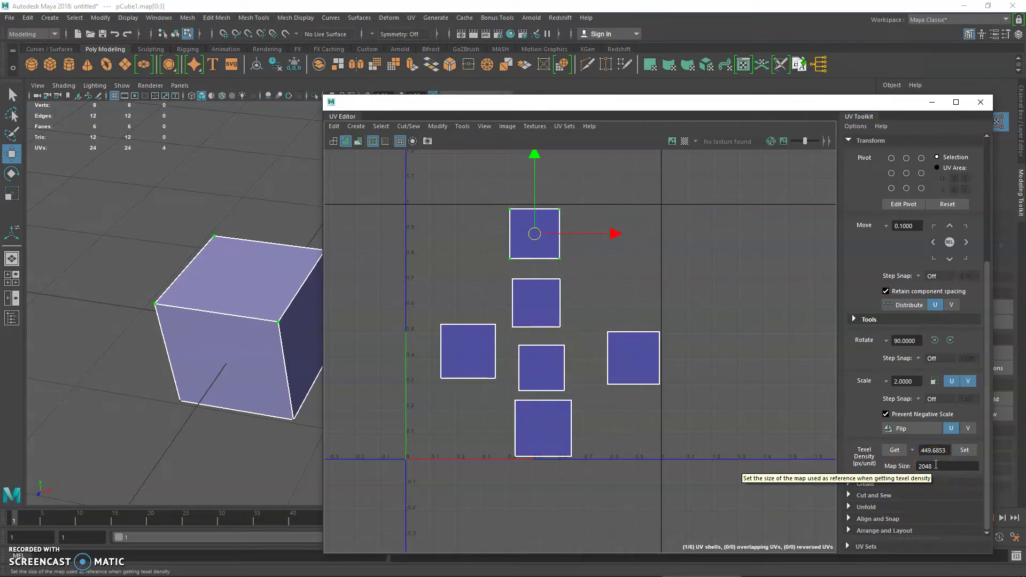
{"action": "left_click", "coordinate": [903, 452]}
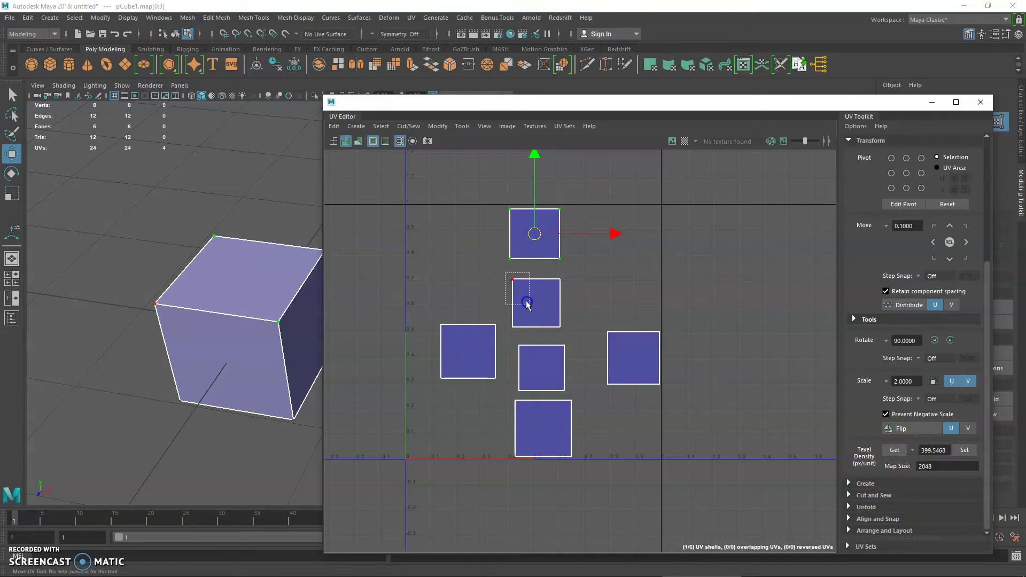
Select the second shell's UVs, set them to the sampled texel density, and move the shell up close beneath the topmost one.
{"action": "left_click", "coordinate": [571, 336]}
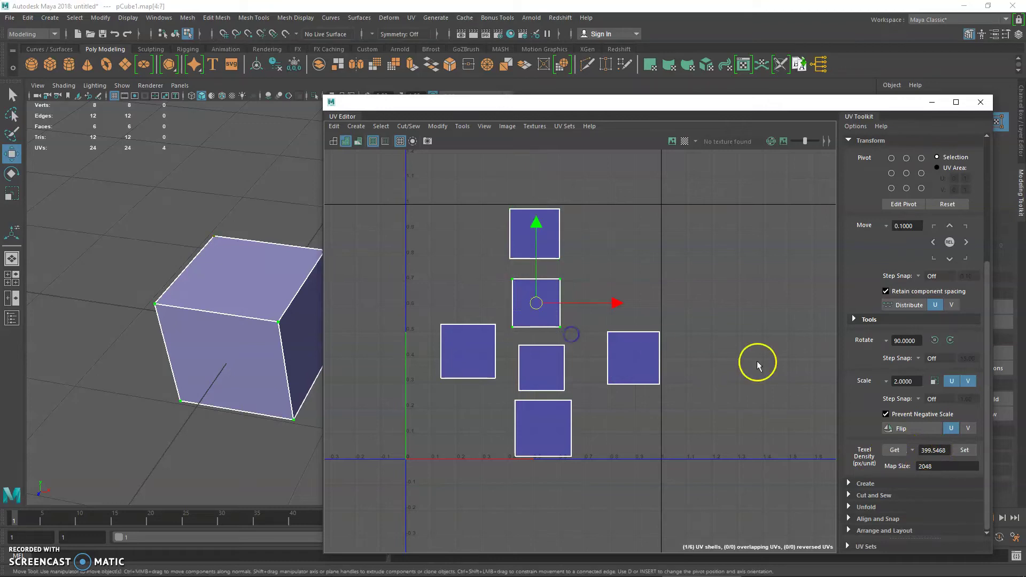
{"action": "left_click", "coordinate": [963, 451]}
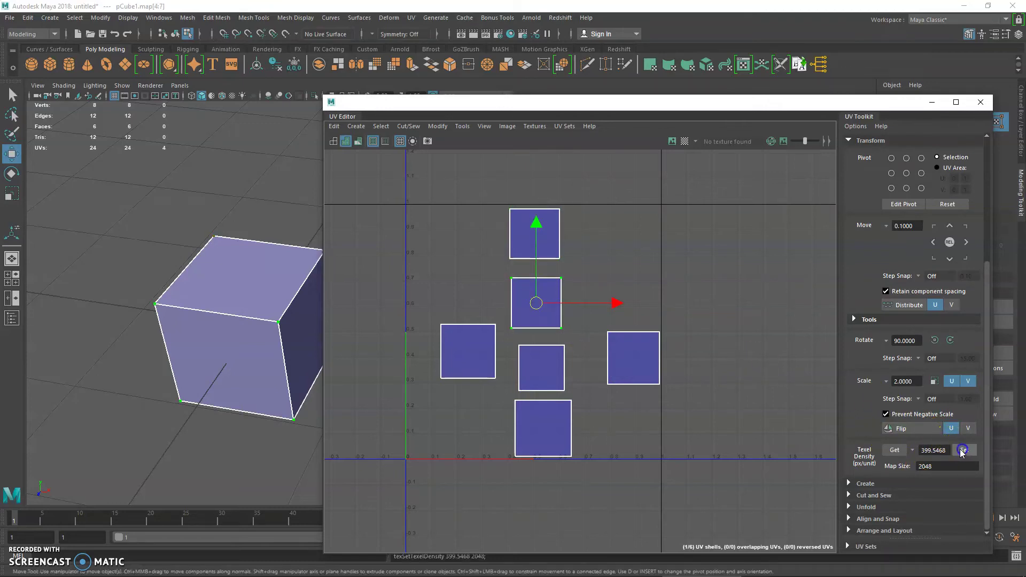
{"action": "left_click_drag", "start_coordinate": [542, 300], "coordinate": [540, 289]}
{"action": "left_click", "coordinate": [633, 306]}
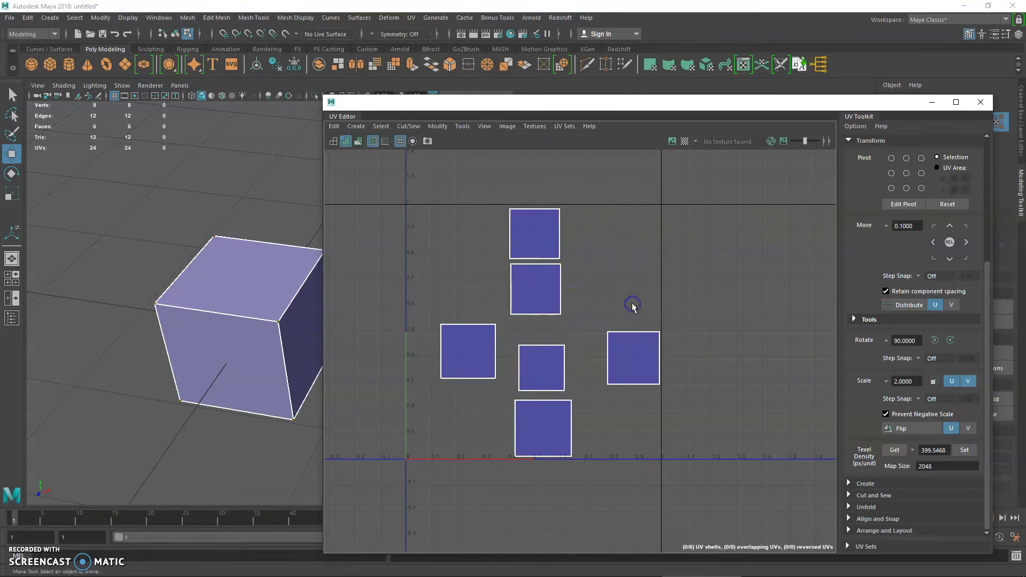
Set the four remaining shells to the same texel density, and return to object mode with the cube selected.
{"action": "left_click_drag", "start_coordinate": [427, 345], "coordinate": [731, 478]}
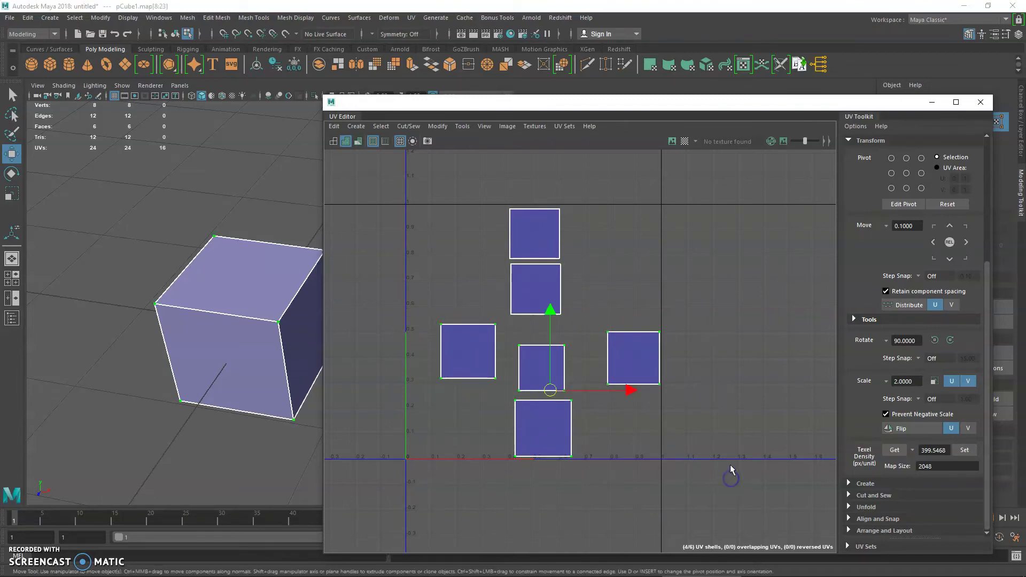
{"action": "left_click", "coordinate": [956, 449]}
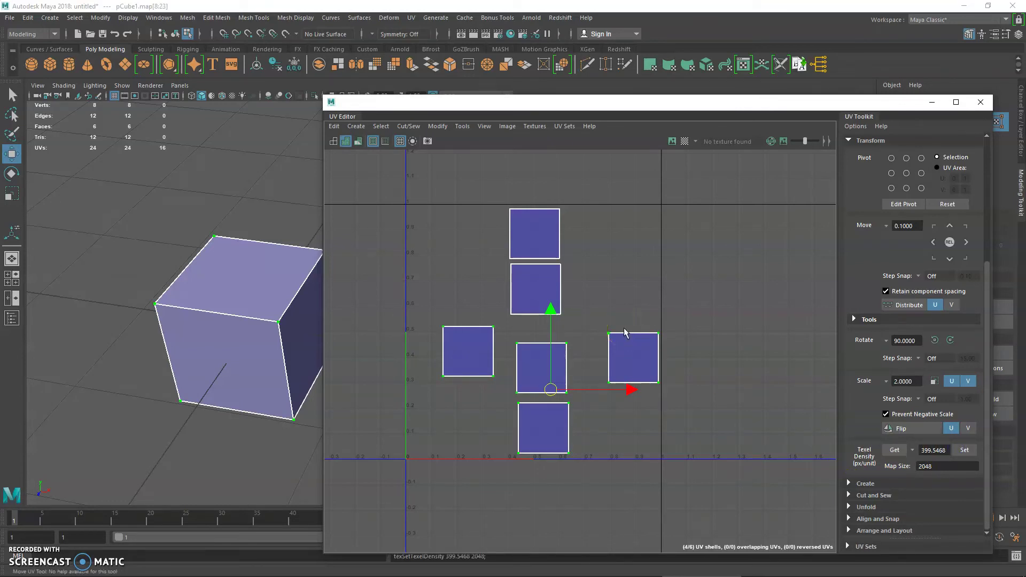
{"action": "key", "text": "q"}
{"action": "right_click_drag", "start_coordinate": [240, 248], "coordinate": [293, 230]}
{"action": "left_click", "coordinate": [263, 269]}
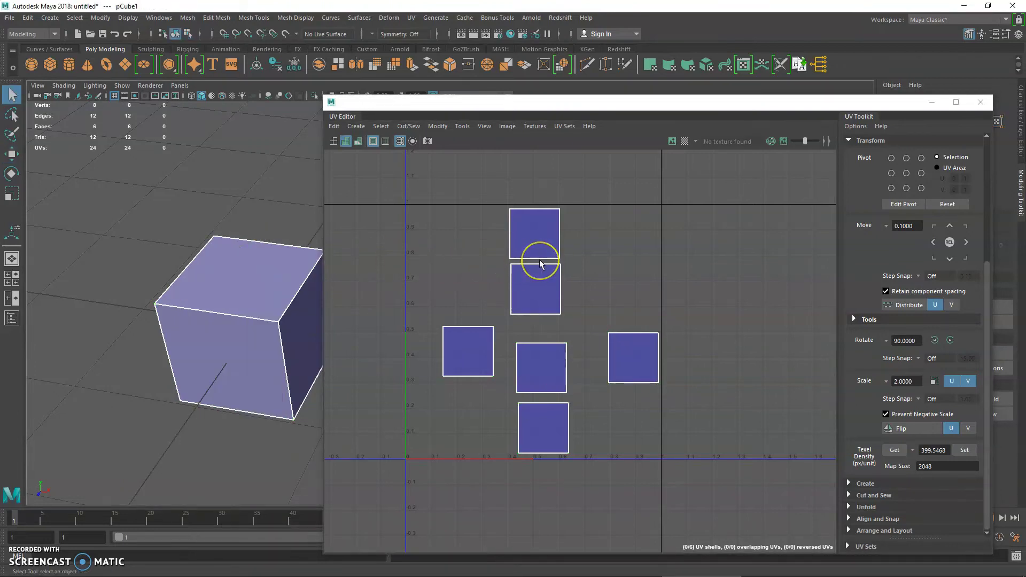
In the UV Editor's edge mode, select the topmost shell's upper edge to check which other shell shares it.
{"action": "right_click_drag", "start_coordinate": [540, 264], "coordinate": [587, 297], "text": "alt"}
{"action": "left_click", "coordinate": [588, 265]}
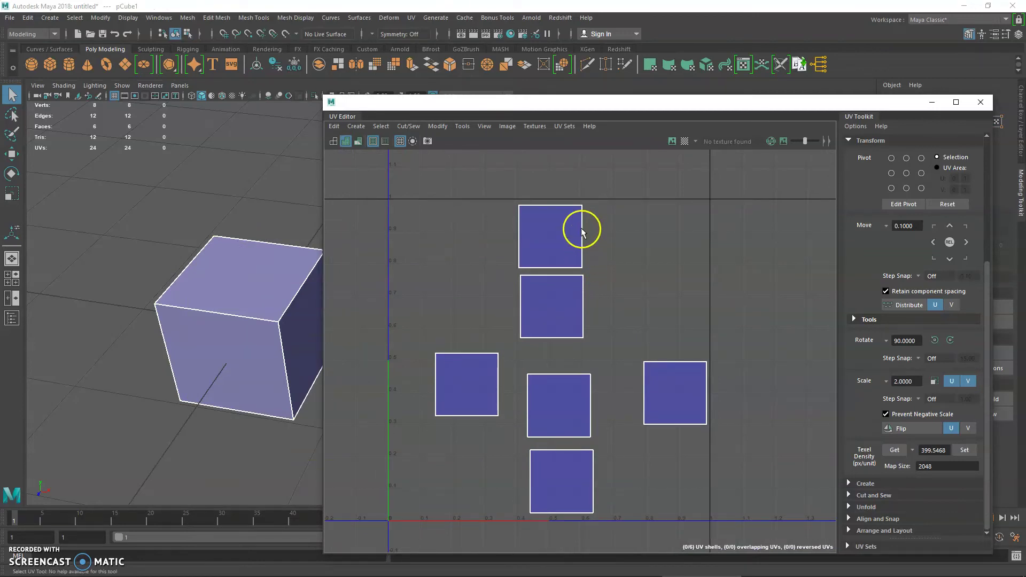
{"action": "middle_click_drag", "start_coordinate": [567, 231], "coordinate": [590, 232], "text": "alt"}
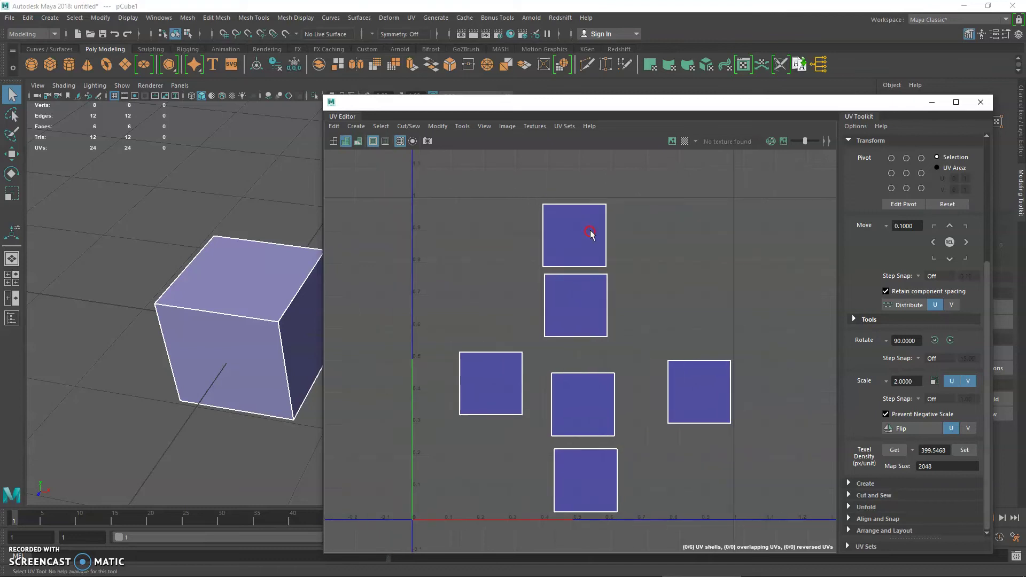
{"action": "right_click_drag", "start_coordinate": [591, 232], "coordinate": [613, 242], "text": "alt"}
{"action": "right_click", "coordinate": [574, 205]}
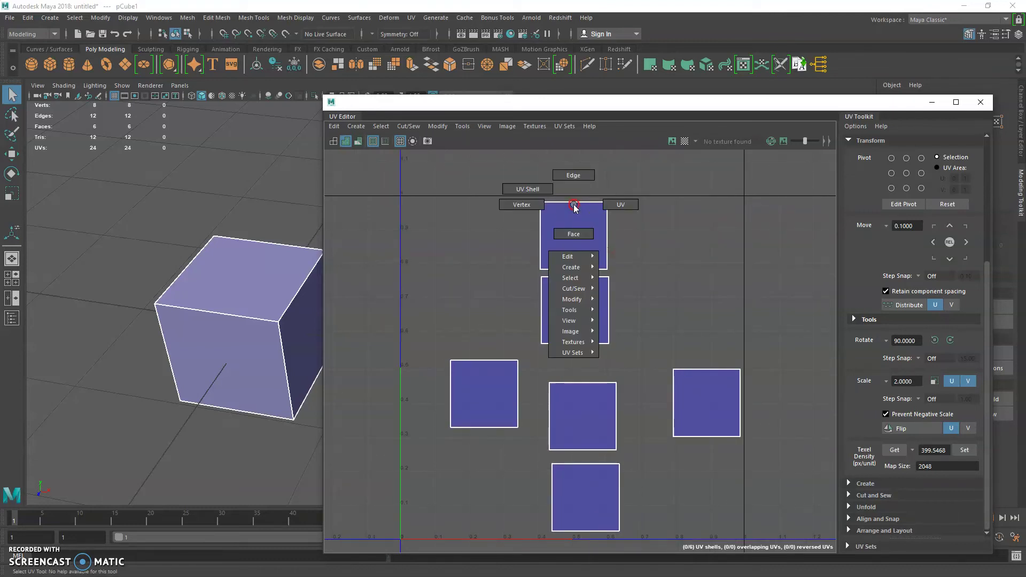
{"action": "left_click", "coordinate": [571, 186]}
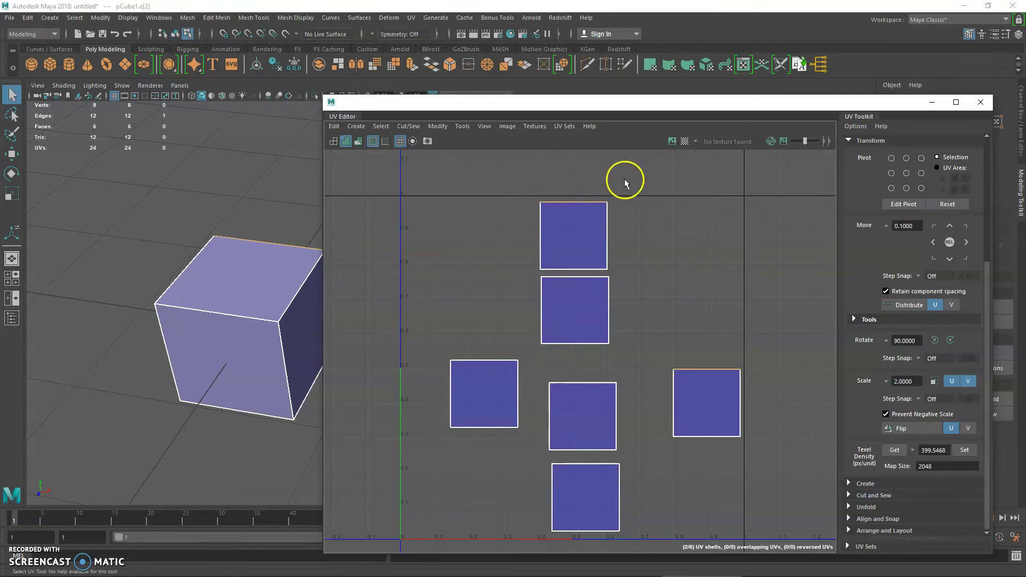
{"action": "left_click", "coordinate": [573, 201]}
{"action": "left_click_drag", "start_coordinate": [731, 216], "coordinate": [593, 206]}
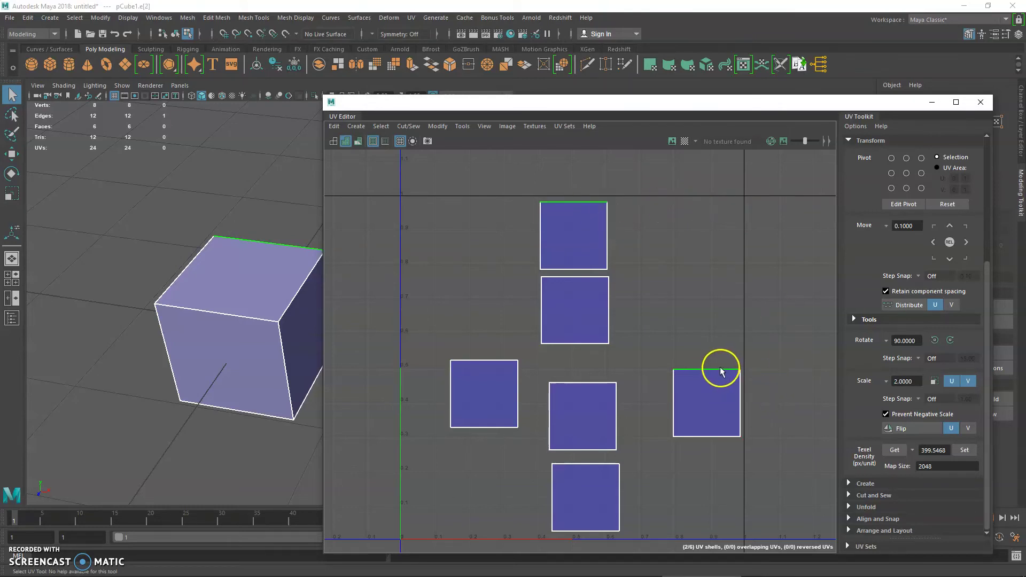
{"action": "middle_click_drag", "start_coordinate": [716, 324], "coordinate": [706, 339], "text": "alt"}
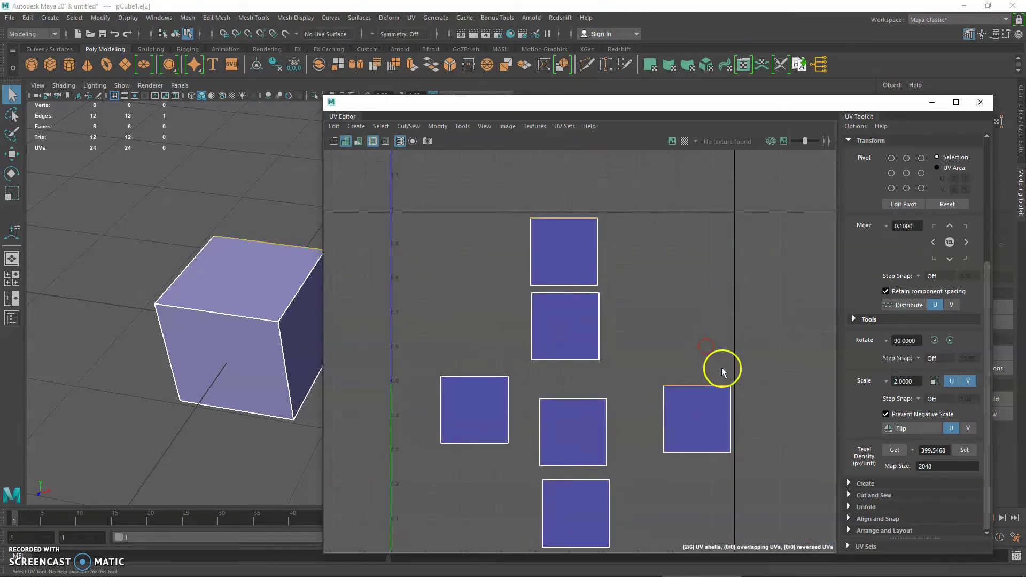
Move the UV Editor aside and select the cube's top face and adjoining side face to identify their UV shells.
{"action": "middle_click_drag", "start_coordinate": [193, 260], "coordinate": [171, 290], "text": "alt"}
{"action": "left_click_drag", "start_coordinate": [465, 102], "coordinate": [510, 103]}
{"action": "left_click_drag", "start_coordinate": [257, 299], "coordinate": [124, 268], "text": "alt"}
{"action": "scroll", "coordinate": [287, 239], "scroll_direction": "up", "scroll_amount": 5}
{"action": "right_click_drag", "start_coordinate": [124, 268], "coordinate": [36, 236], "text": "alt"}
{"action": "left_click_drag", "start_coordinate": [37, 235], "coordinate": [278, 258], "text": "alt"}
{"action": "right_click", "coordinate": [278, 258]}
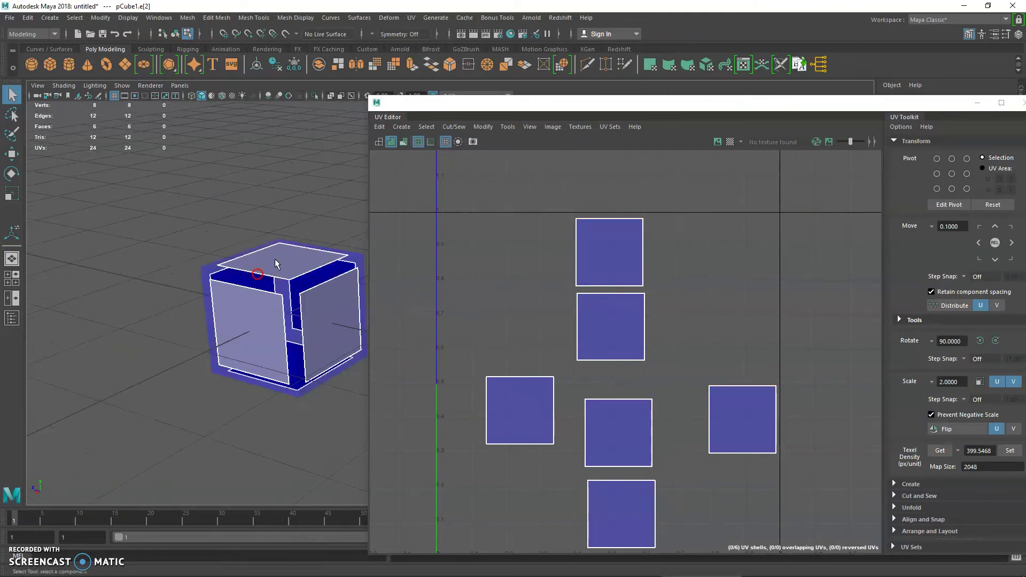
{"action": "left_click", "coordinate": [286, 285]}
{"action": "left_click", "coordinate": [305, 262]}
{"action": "left_click", "coordinate": [329, 315], "text": "shift"}
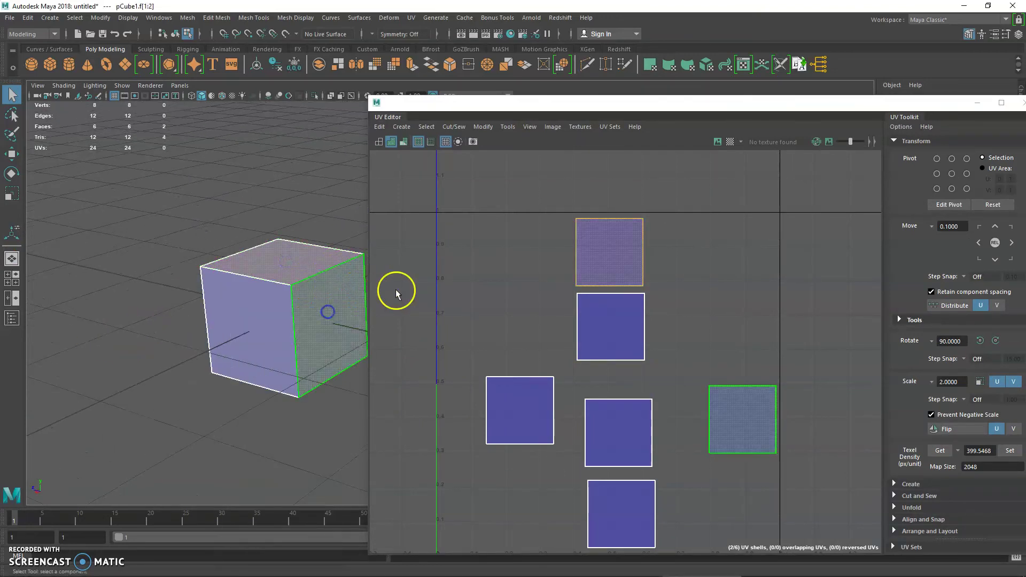
Select the cube edge shared by those two faces and join their shells with Move and Sew.
{"action": "right_click_drag", "start_coordinate": [316, 287], "coordinate": [277, 250], "text": "alt"}
{"action": "key", "text": "F10"}
{"action": "left_click", "coordinate": [277, 251]}
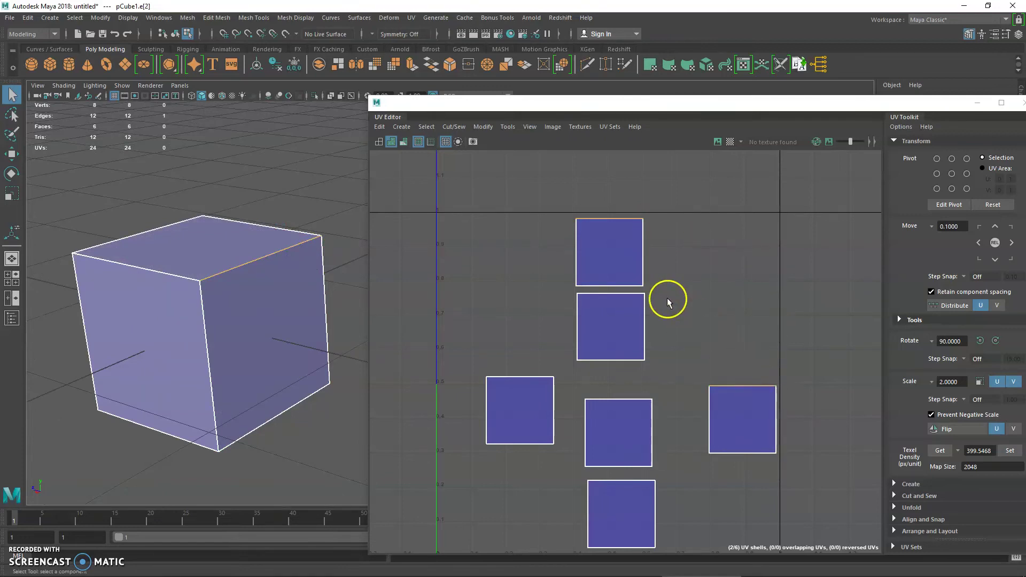
{"action": "left_click", "coordinate": [451, 127]}
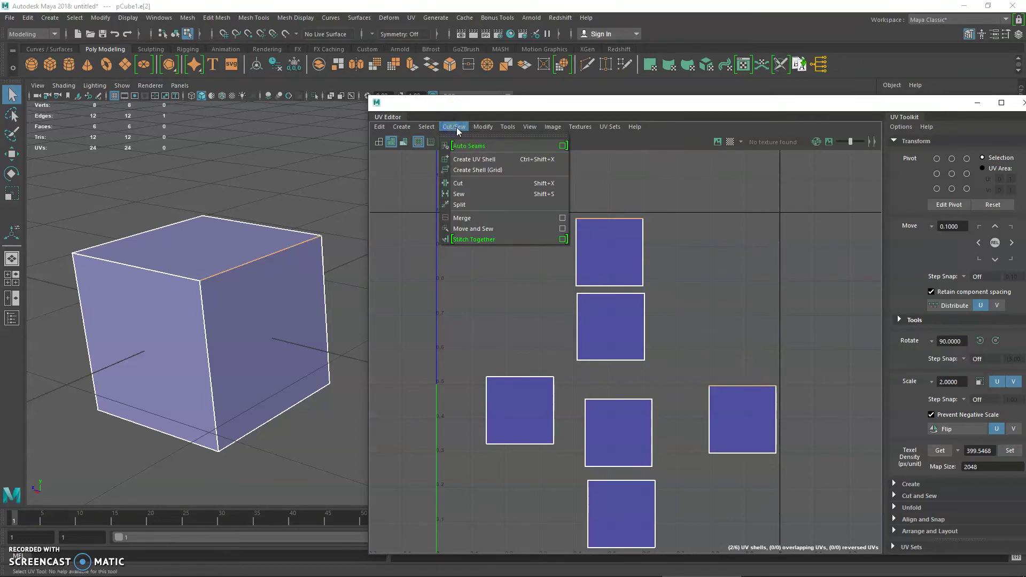
{"action": "left_click", "coordinate": [482, 228]}
{"action": "middle_click_drag", "start_coordinate": [657, 243], "coordinate": [658, 289], "text": "alt"}
{"action": "scroll", "coordinate": [632, 231], "scroll_direction": "down", "scroll_amount": 1}
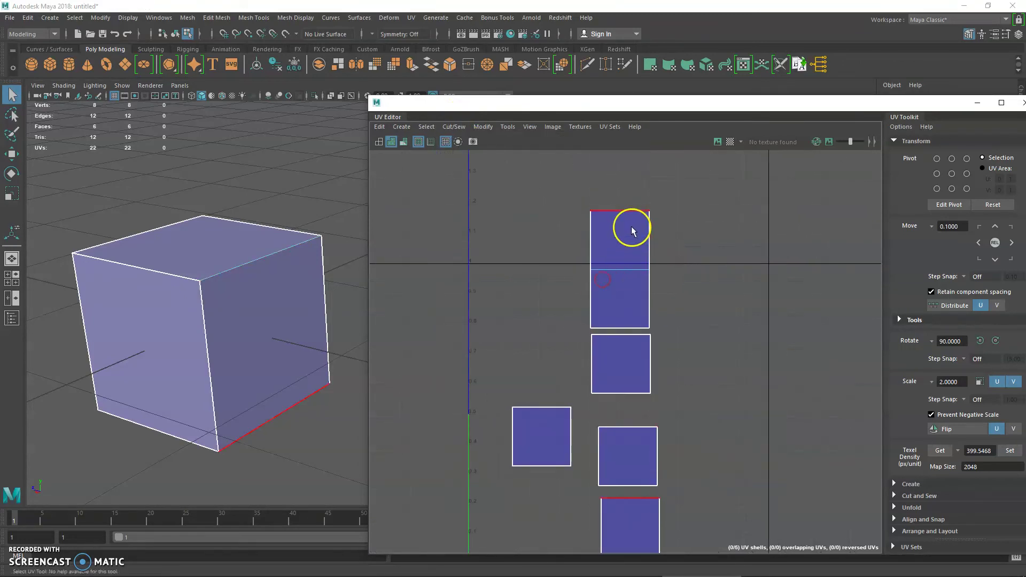
Select the upper edge of the joined shell and attach the bottommost shell to it with Move and Sew.
{"action": "left_click", "coordinate": [631, 229]}
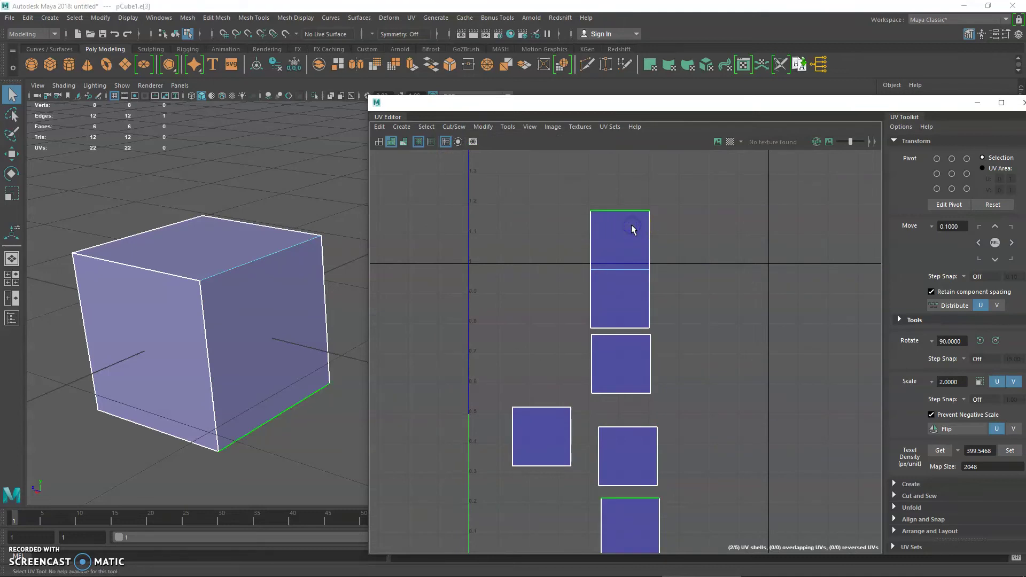
{"action": "left_click", "coordinate": [676, 255]}
{"action": "left_click", "coordinate": [620, 212]}
{"action": "left_click", "coordinate": [739, 224]}
{"action": "middle_click_drag", "start_coordinate": [682, 270], "coordinate": [649, 257], "text": "alt"}
{"action": "scroll", "coordinate": [707, 252], "scroll_direction": "down", "scroll_amount": 2}
{"action": "left_click", "coordinate": [648, 219]}
{"action": "left_click", "coordinate": [454, 127]}
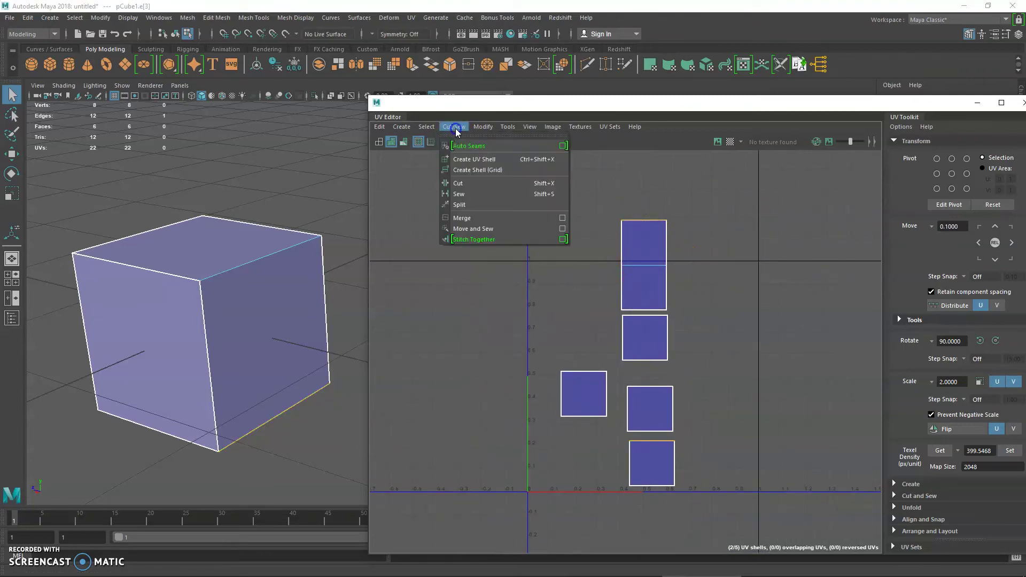
{"action": "left_click", "coordinate": [488, 233]}
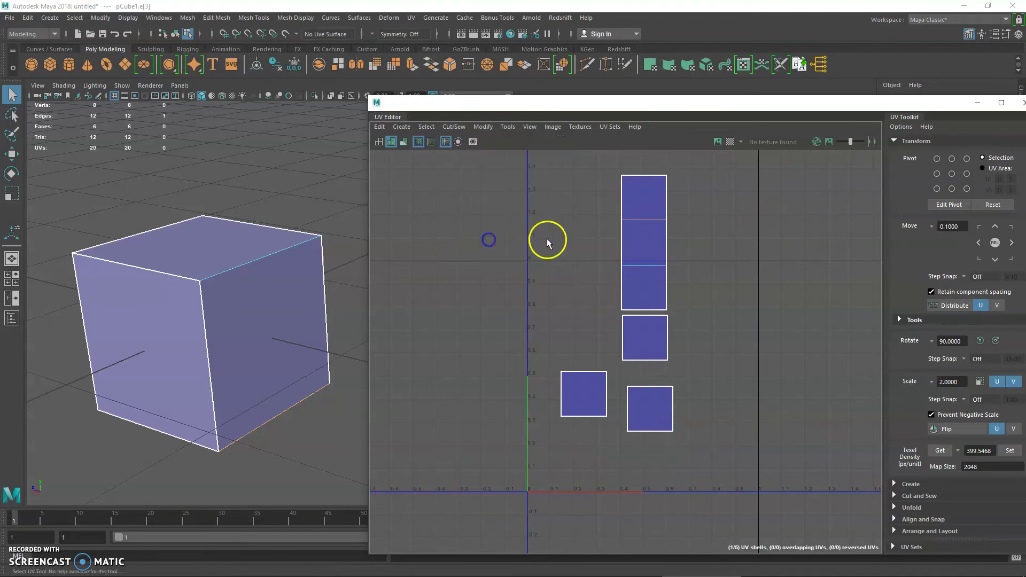
Select the lower edge of the joined column and repeat Move and Sew to attach the shell beneath it.
{"action": "scroll", "coordinate": [701, 255], "scroll_direction": "up", "scroll_amount": 3}
{"action": "left_click", "coordinate": [630, 346]}
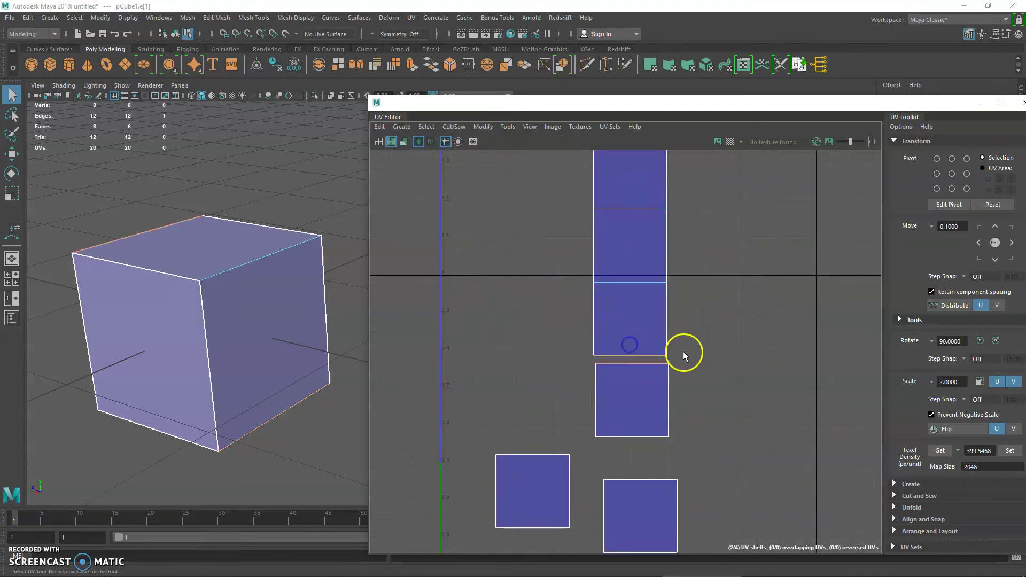
{"action": "middle_click_drag", "start_coordinate": [696, 348], "coordinate": [699, 321], "text": "alt"}
{"action": "right_click_drag", "start_coordinate": [698, 320], "coordinate": [729, 333], "text": "alt"}
{"action": "key", "text": "g"}
Select the left edge of the column's lowest face and repeat Move and Sew to attach the shell sharing that edge.
{"action": "left_click", "coordinate": [619, 303]}
{"action": "left_click", "coordinate": [591, 287]}
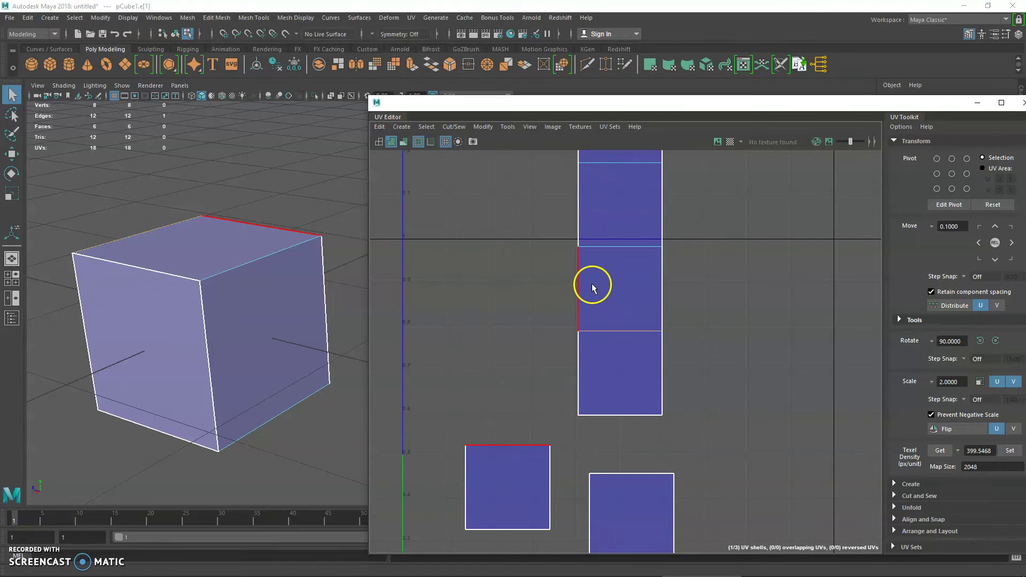
{"action": "left_click", "coordinate": [647, 311]}
{"action": "middle_click_drag", "start_coordinate": [648, 312], "coordinate": [699, 349], "text": "alt"}
{"action": "right_click_drag", "start_coordinate": [699, 348], "coordinate": [484, 323], "text": "alt"}
{"action": "left_click", "coordinate": [638, 342]}
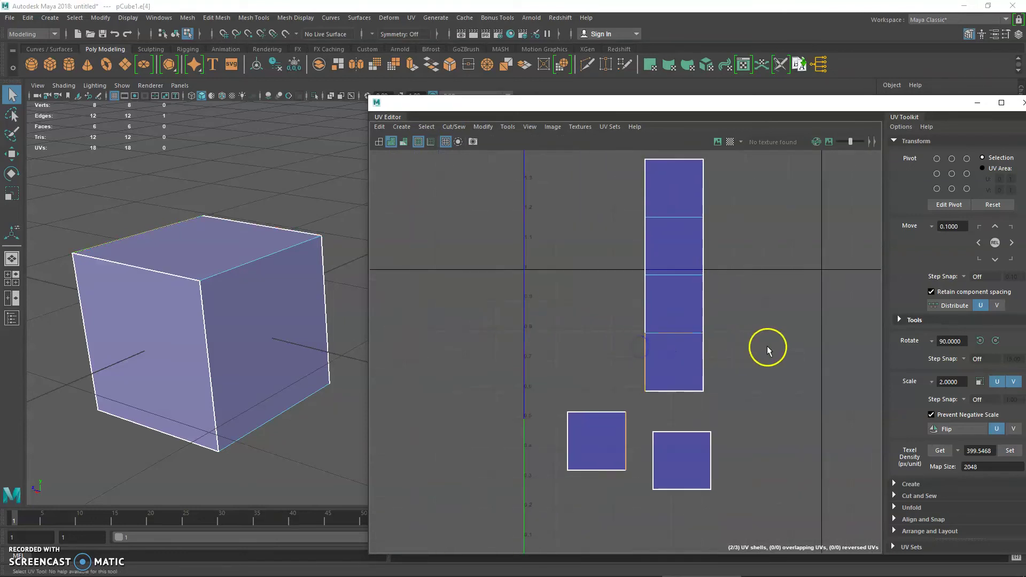
{"action": "key", "text": "g"}
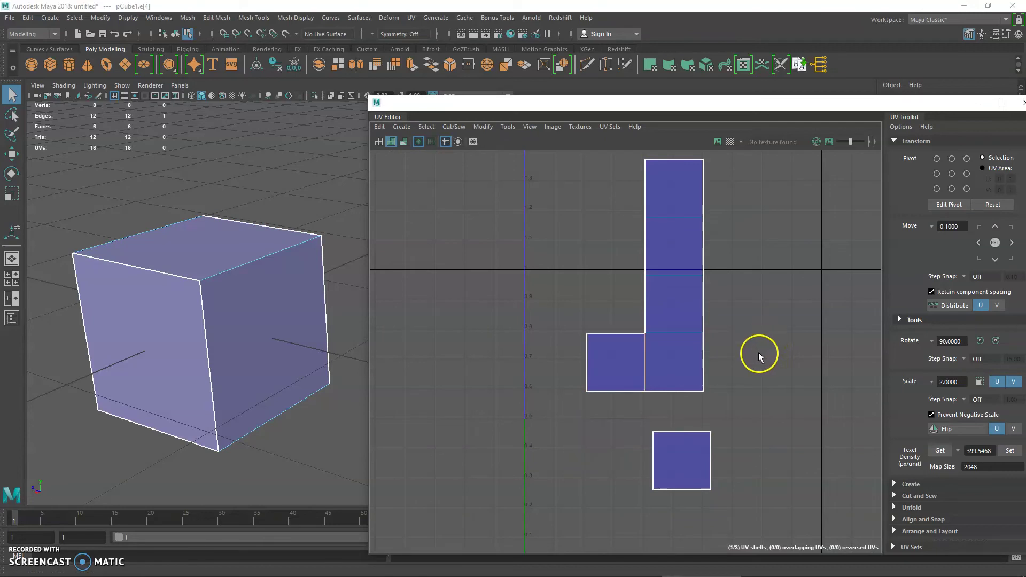
Select the right edge of the column's lowest face and repeat Move and Sew to attach the last separate shell.
{"action": "left_click", "coordinate": [711, 359]}
{"action": "key", "text": "g"}
{"action": "right_click_drag", "start_coordinate": [761, 348], "coordinate": [517, 334], "text": "alt"}
{"action": "scroll", "coordinate": [701, 332], "scroll_direction": "down", "scroll_amount": 2}
Create a second polygon cube beside the first to compare their UV layouts, delete it, and reselect the original cube.
{"action": "right_click_drag", "start_coordinate": [274, 258], "coordinate": [315, 242]}
{"action": "middle_click_drag", "start_coordinate": [280, 250], "coordinate": [309, 242], "text": "alt"}
{"action": "left_click", "coordinate": [47, 59]}
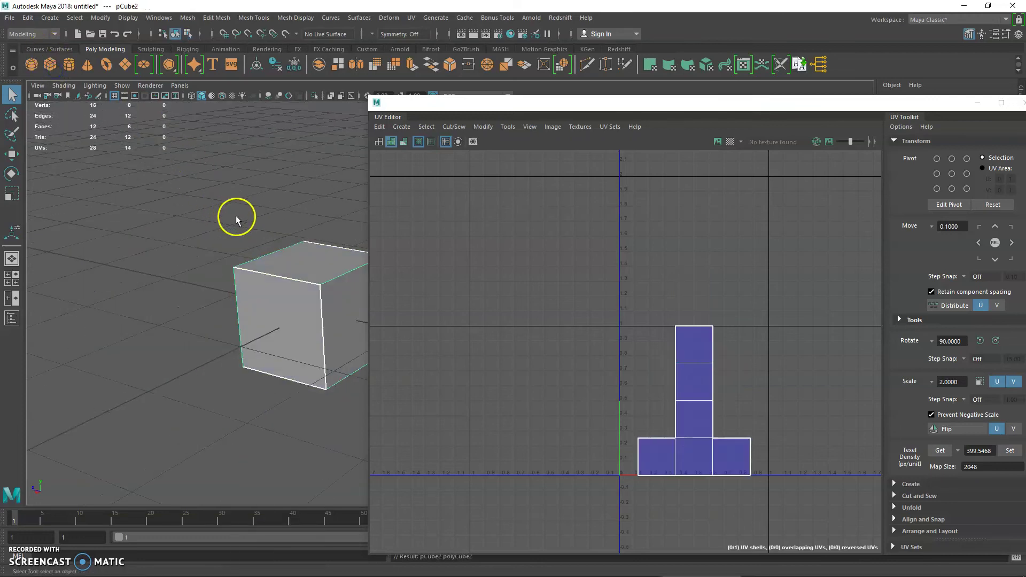
{"action": "key", "text": "w"}
{"action": "left_click_drag", "start_coordinate": [298, 378], "coordinate": [141, 284]}
{"action": "left_click", "coordinate": [308, 289]}
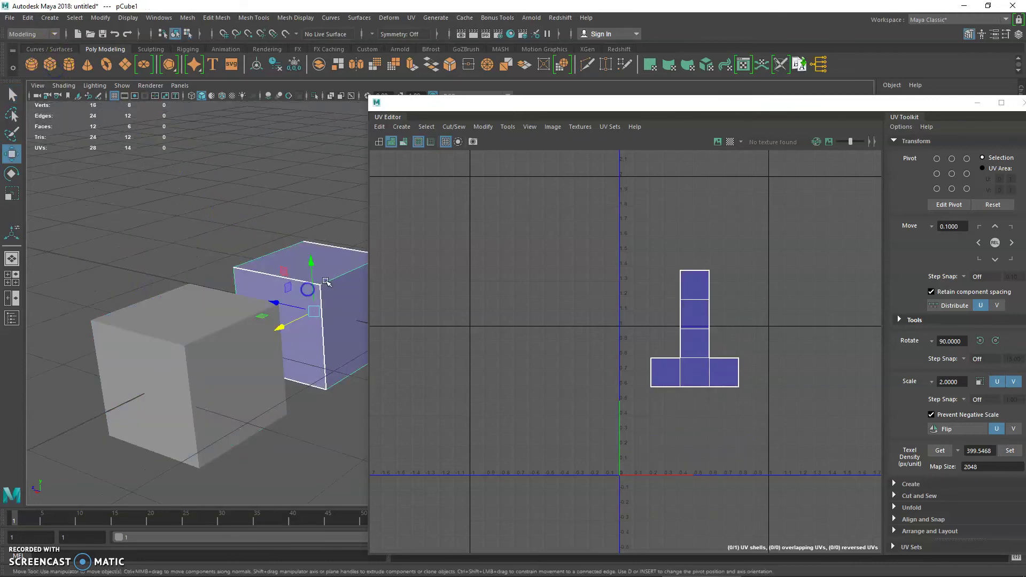
{"action": "left_click", "coordinate": [224, 347]}
{"action": "key", "text": "Delete"}
{"action": "left_click", "coordinate": [310, 302]}
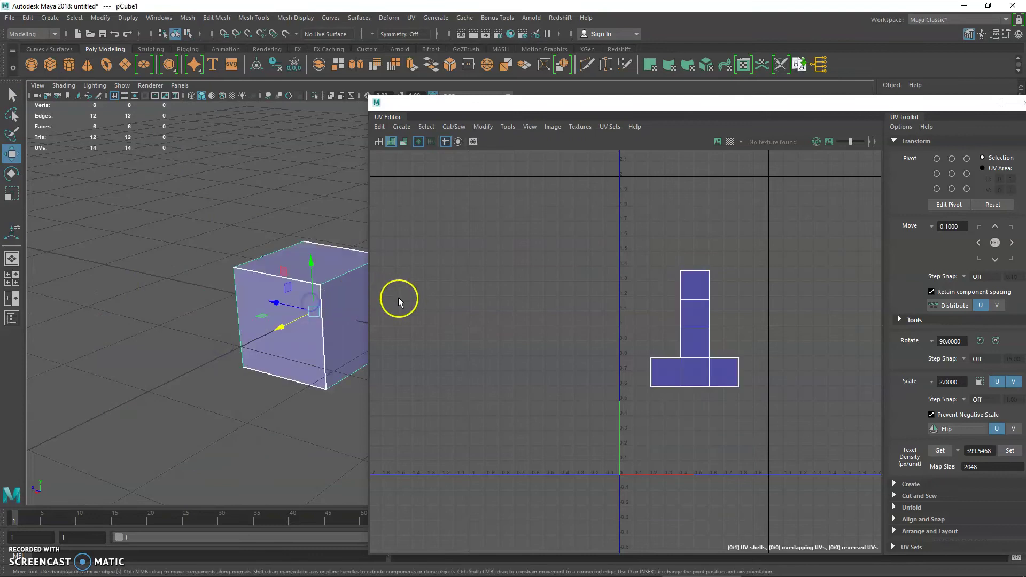
{"action": "middle_click_drag", "start_coordinate": [271, 262], "coordinate": [246, 241], "text": "alt"}
{"action": "right_click_drag", "start_coordinate": [246, 242], "coordinate": [303, 298], "text": "alt"}
{"action": "left_click_drag", "start_coordinate": [265, 305], "coordinate": [203, 299], "text": "alt"}
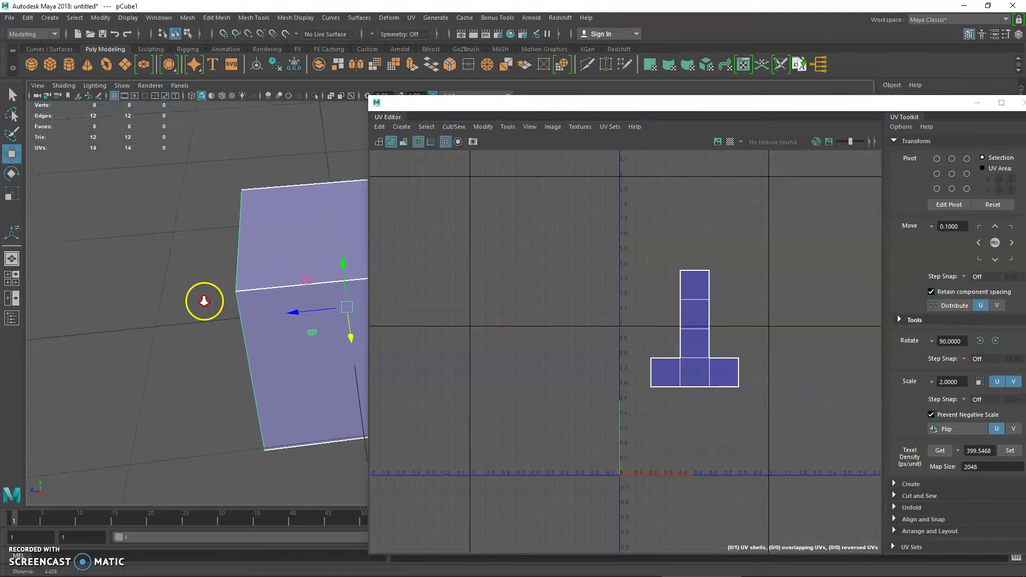
Select all UVs of the T-shaped shell and move it down inside the 0 to 1 UV tile.
{"action": "middle_click_drag", "start_coordinate": [321, 283], "coordinate": [206, 282], "text": "alt"}
{"action": "right_click_drag", "start_coordinate": [717, 292], "coordinate": [752, 293]}
{"action": "left_click_drag", "start_coordinate": [554, 247], "coordinate": [813, 412]}
{"action": "middle_click_drag", "start_coordinate": [643, 308], "coordinate": [614, 279], "text": "alt"}
{"action": "right_click_drag", "start_coordinate": [614, 279], "coordinate": [696, 333], "text": "alt"}
{"action": "middle_click_drag", "start_coordinate": [697, 321], "coordinate": [680, 254], "text": "alt"}
{"action": "right_click_drag", "start_coordinate": [680, 255], "coordinate": [632, 266], "text": "alt"}
{"action": "middle_click_drag", "start_coordinate": [633, 266], "coordinate": [627, 288], "text": "alt"}
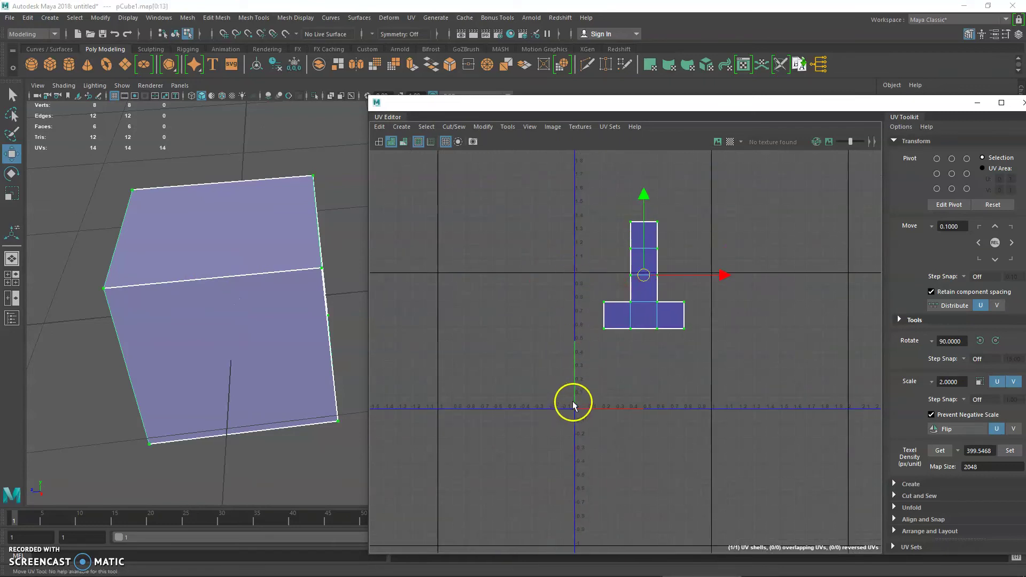
{"action": "left_click_drag", "start_coordinate": [644, 275], "coordinate": [644, 313]}
Scale up and reposition the T-shaped shell so it fills nearly the full height of the 0 to 1 tile.
{"action": "right_click_drag", "start_coordinate": [694, 386], "coordinate": [446, 376], "text": "alt"}
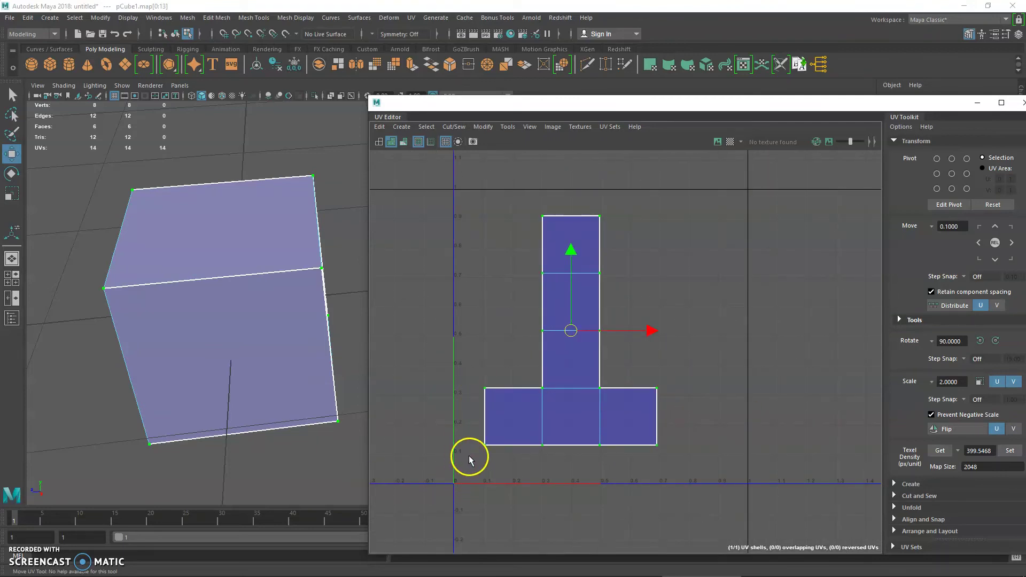
{"action": "scroll", "coordinate": [578, 370], "scroll_direction": "up", "scroll_amount": 1}
{"action": "middle_click_drag", "start_coordinate": [578, 370], "coordinate": [600, 359], "text": "alt"}
{"action": "key", "text": "r"}
{"action": "left_click_drag", "start_coordinate": [585, 319], "coordinate": [628, 324]}
{"action": "key", "text": "w"}
{"action": "left_click", "coordinate": [673, 324]}
{"action": "left_click", "coordinate": [622, 325]}
{"action": "key", "text": "r"}
{"action": "left_click_drag", "start_coordinate": [622, 327], "coordinate": [618, 328]}
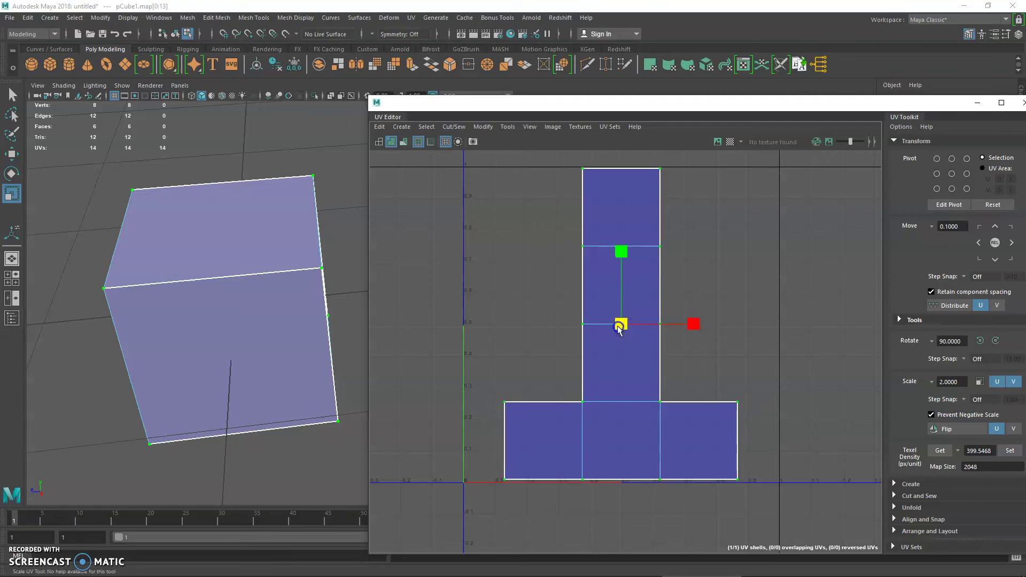
Shrink the shell slightly to leave a small margin inside the tile borders, and clear the UV selection.
{"action": "middle_click_drag", "start_coordinate": [618, 330], "coordinate": [610, 353], "text": "alt"}
{"action": "key", "text": "w"}
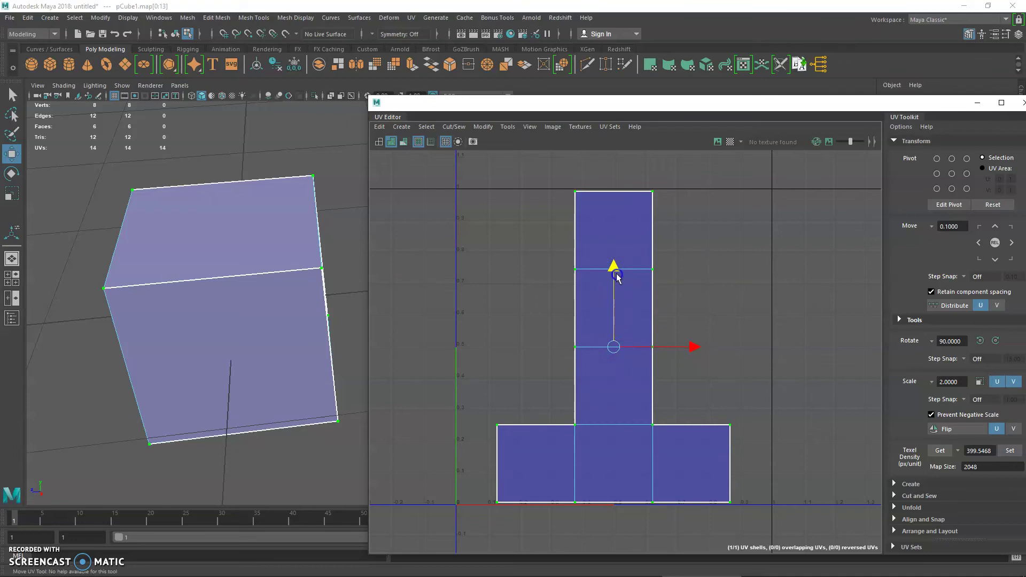
{"action": "key", "text": "r"}
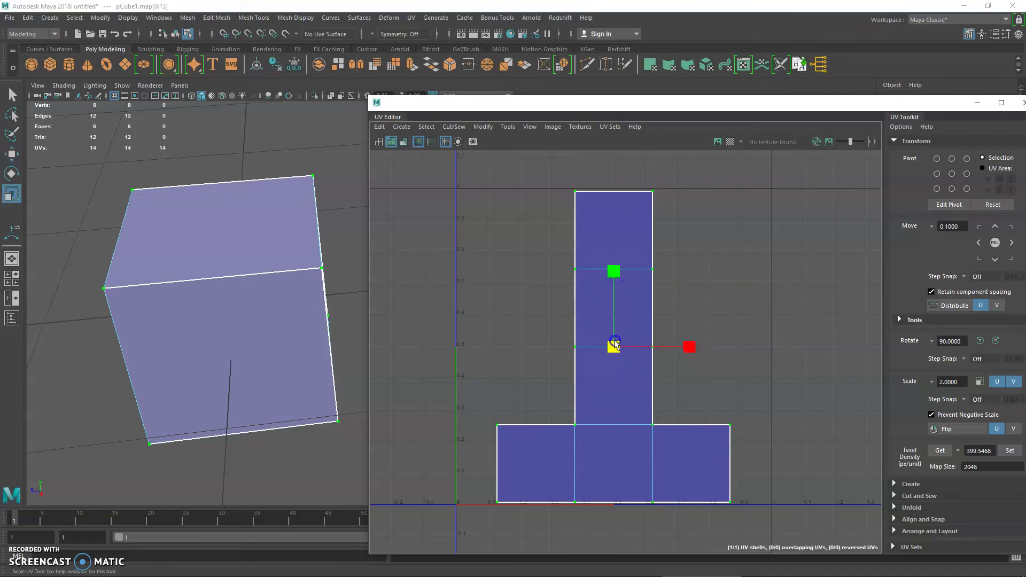
{"action": "left_click_drag", "start_coordinate": [614, 343], "coordinate": [614, 343]}
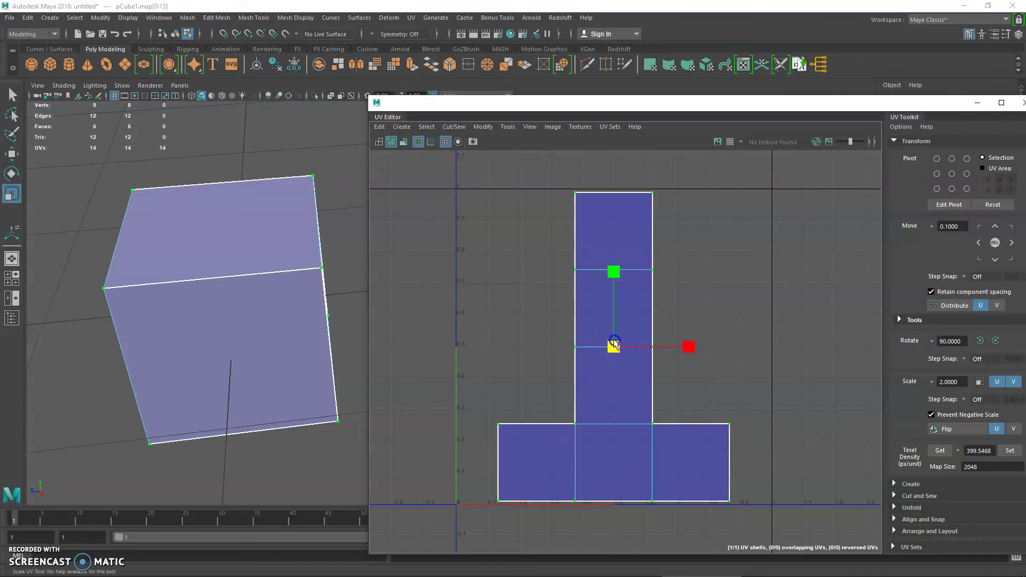
{"action": "middle_click_drag", "start_coordinate": [614, 344], "coordinate": [622, 334], "text": "alt"}
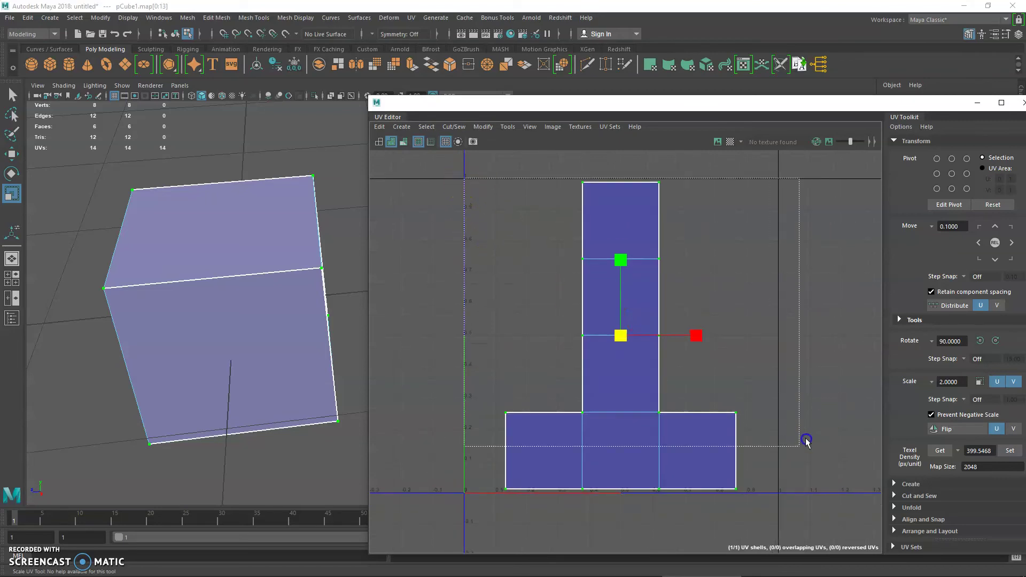
{"action": "left_click", "coordinate": [781, 384]}
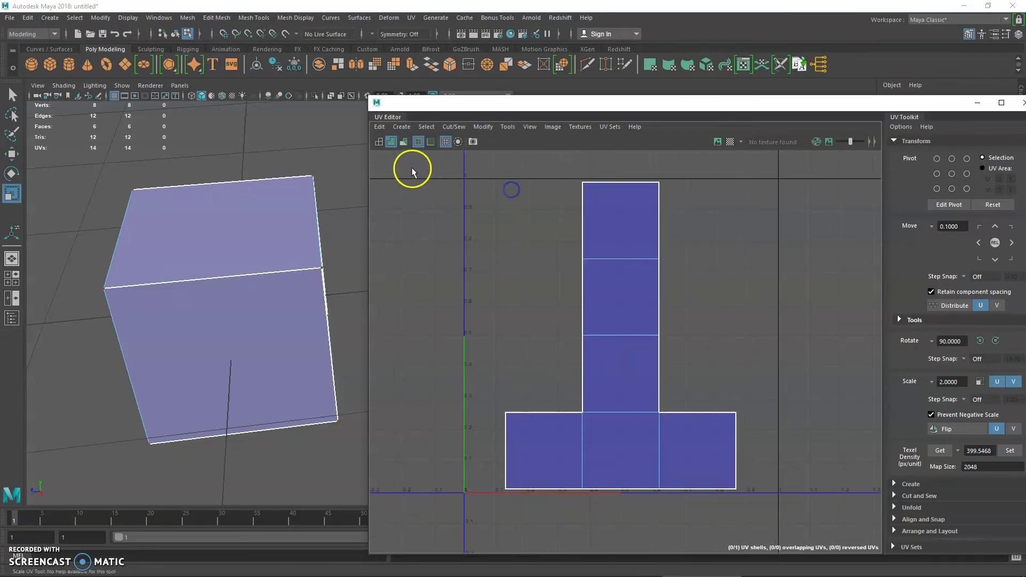
Select all UVs of the shell and start a UV snapshot with PNG as the image format.
{"action": "right_click_drag", "start_coordinate": [561, 309], "coordinate": [538, 289], "text": "alt"}
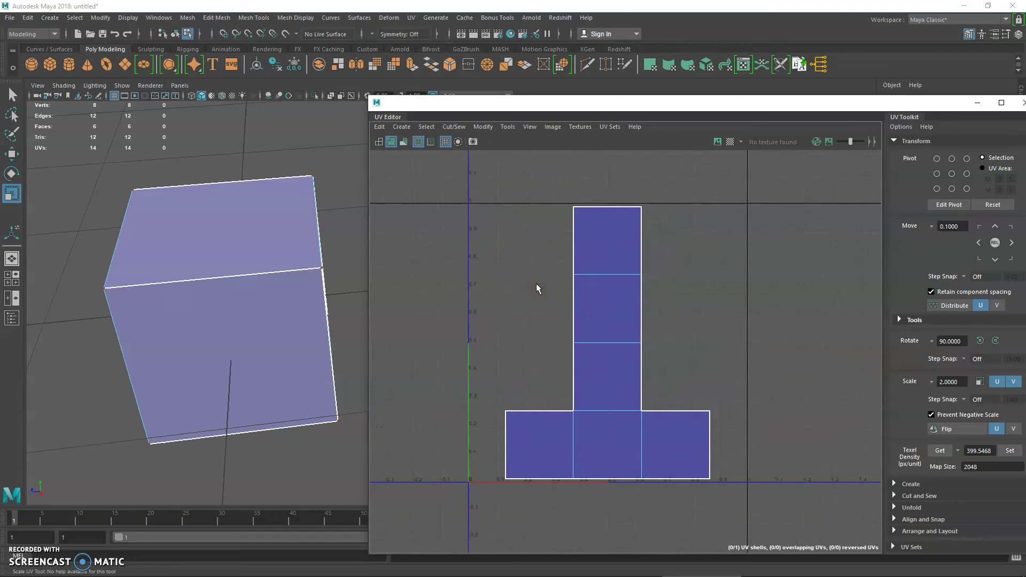
{"action": "right_click", "coordinate": [524, 228]}
{"action": "left_click", "coordinate": [572, 228]}
{"action": "left_click_drag", "start_coordinate": [434, 180], "coordinate": [841, 517]}
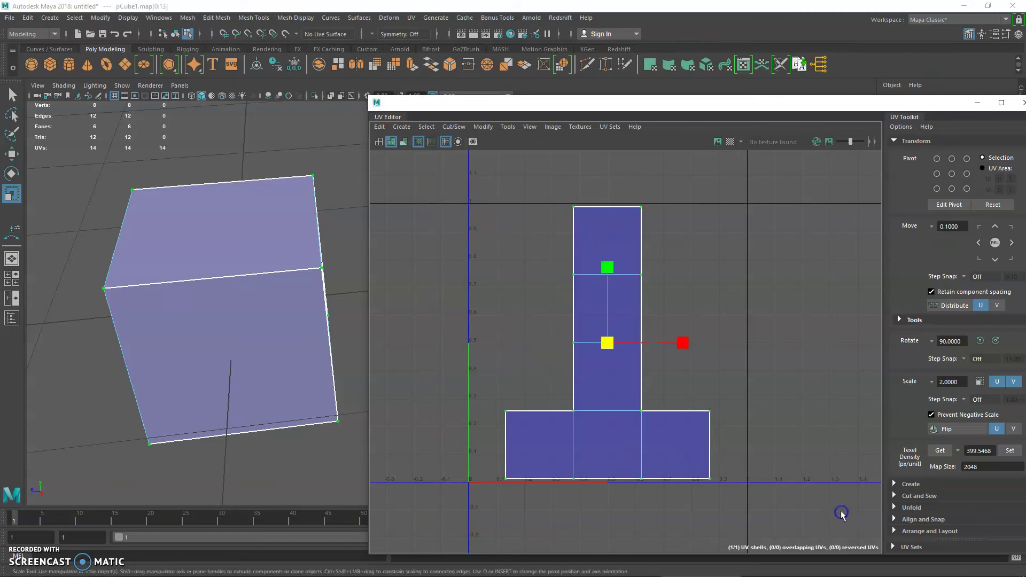
{"action": "left_click", "coordinate": [474, 142]}
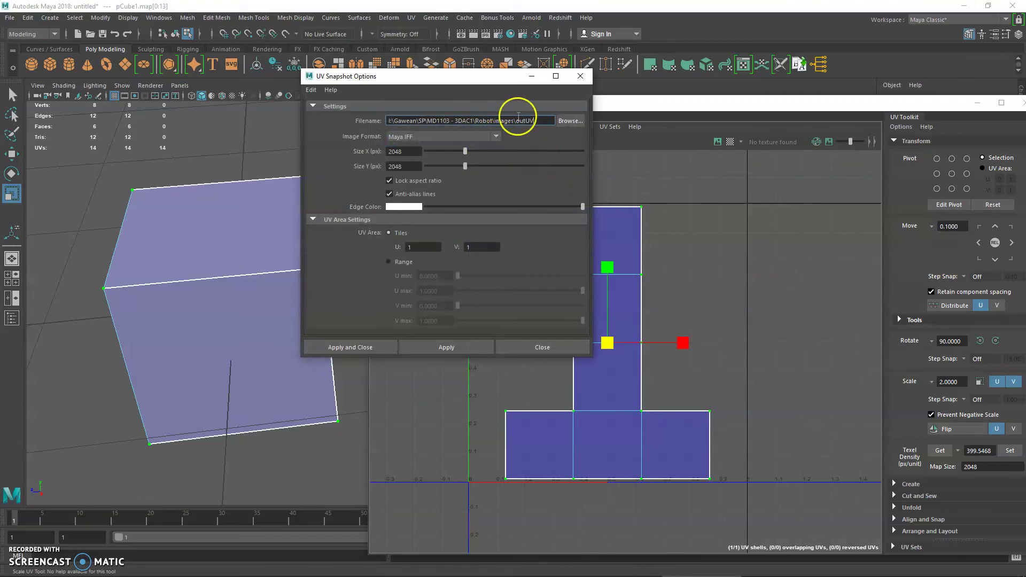
{"action": "left_click", "coordinate": [496, 137]}
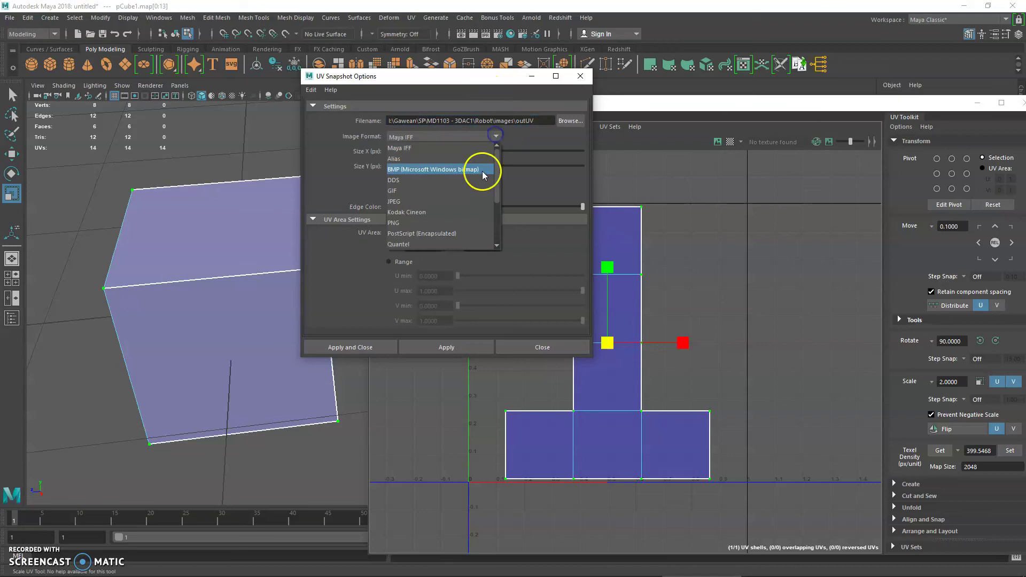
{"action": "left_click", "coordinate": [463, 222]}
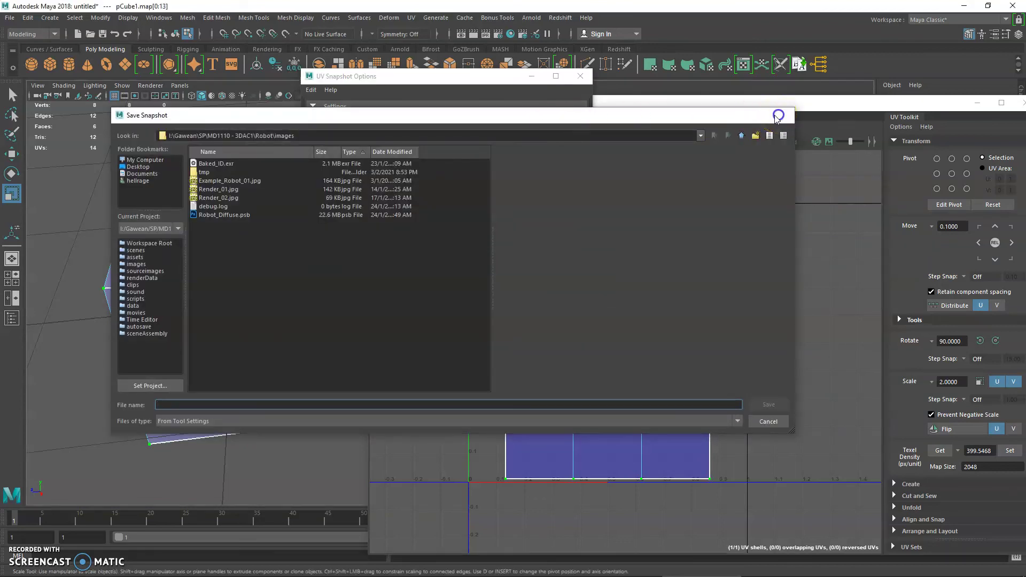
Dismiss the save dialog and examine the snapshot's file path and its X and Y pixel sizes.
{"action": "left_click", "coordinate": [781, 116]}
{"action": "left_click", "coordinate": [480, 122]}
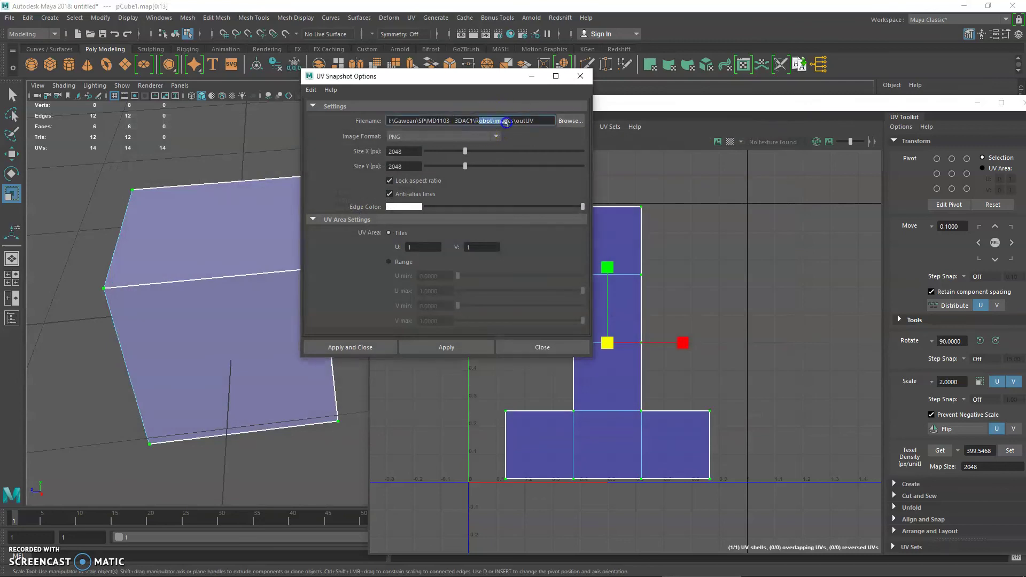
{"action": "double_click", "coordinate": [540, 122]}
{"action": "left_click", "coordinate": [523, 120]}
{"action": "left_click", "coordinate": [418, 147]}
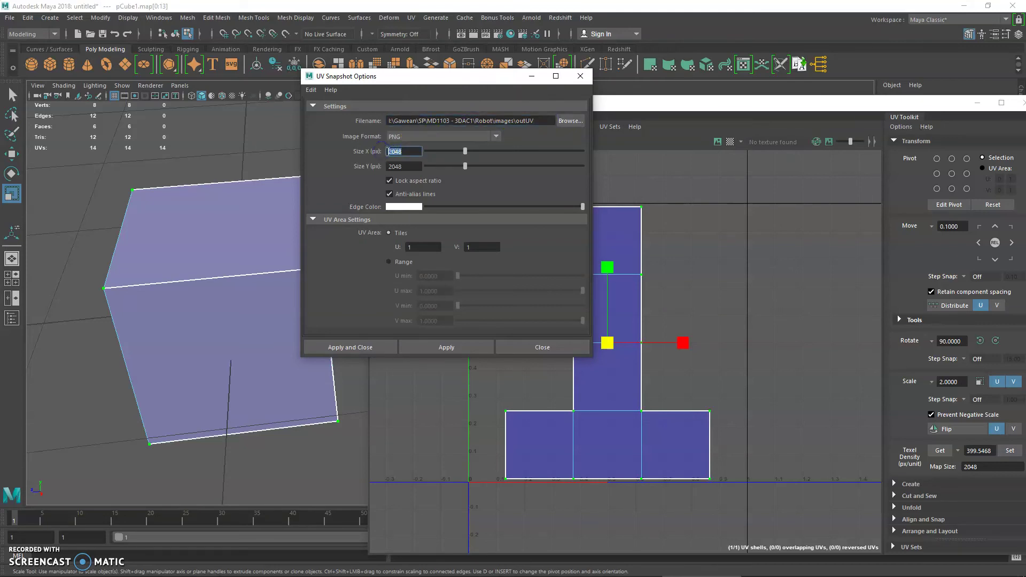
{"action": "double_click", "coordinate": [395, 167]}
{"action": "left_click", "coordinate": [409, 164]}
{"action": "left_click", "coordinate": [404, 149]}
Save the UV snapshot as UV_dice.png in the Robot project's images folder and close the snapshot options.
{"action": "left_click", "coordinate": [572, 121]}
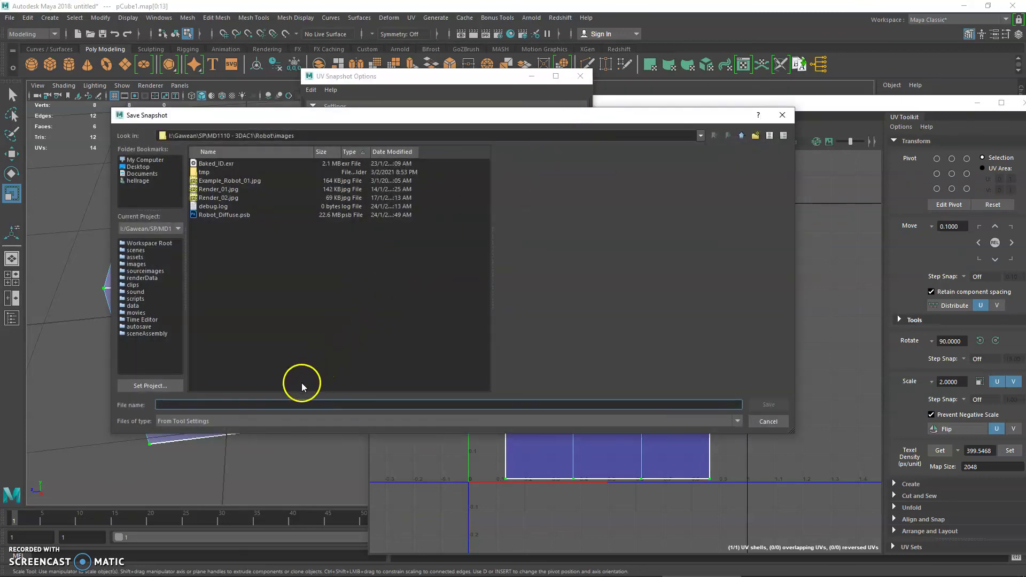
{"action": "type", "text": "U"}
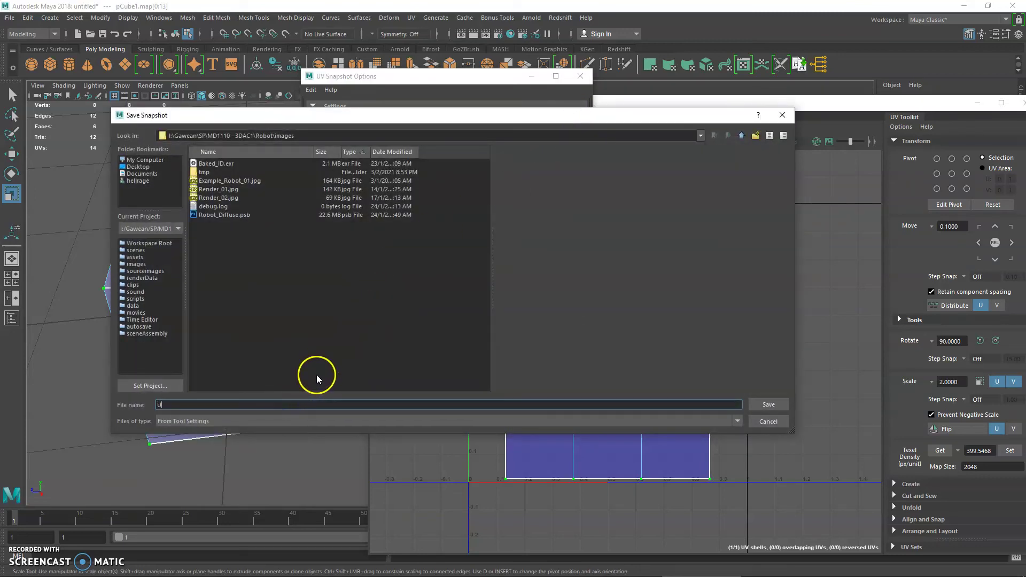
{"action": "type", "text": "V_dice"}
{"action": "type", "text": ".png"}
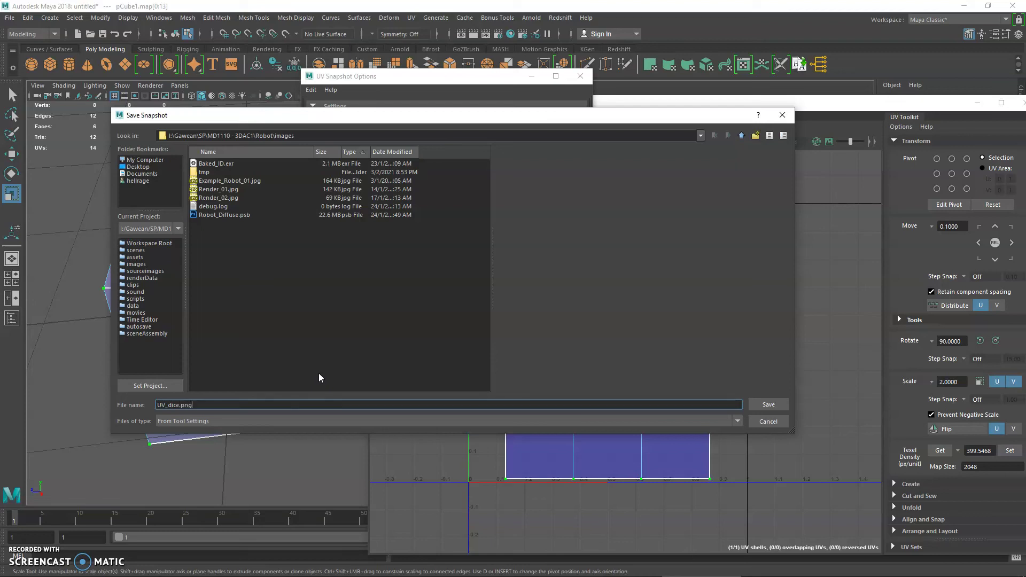
{"action": "left_click", "coordinate": [764, 407]}
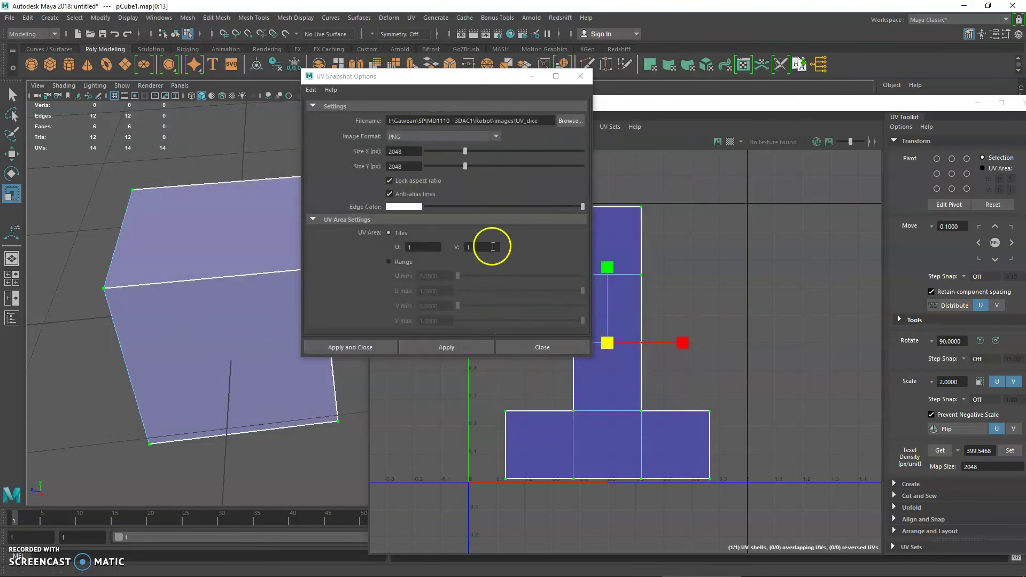
{"action": "left_click", "coordinate": [453, 347]}
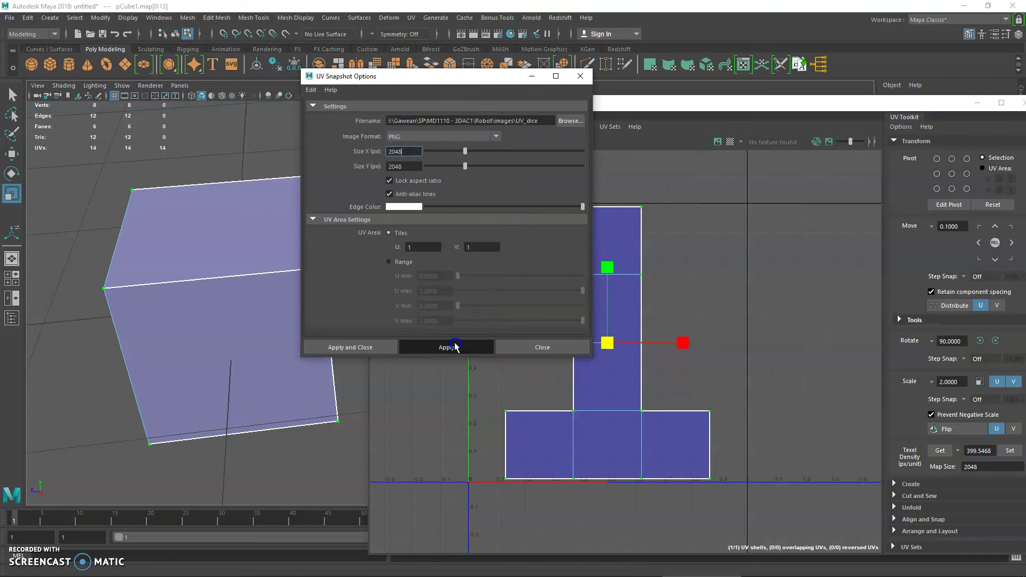
{"action": "left_click", "coordinate": [558, 343]}
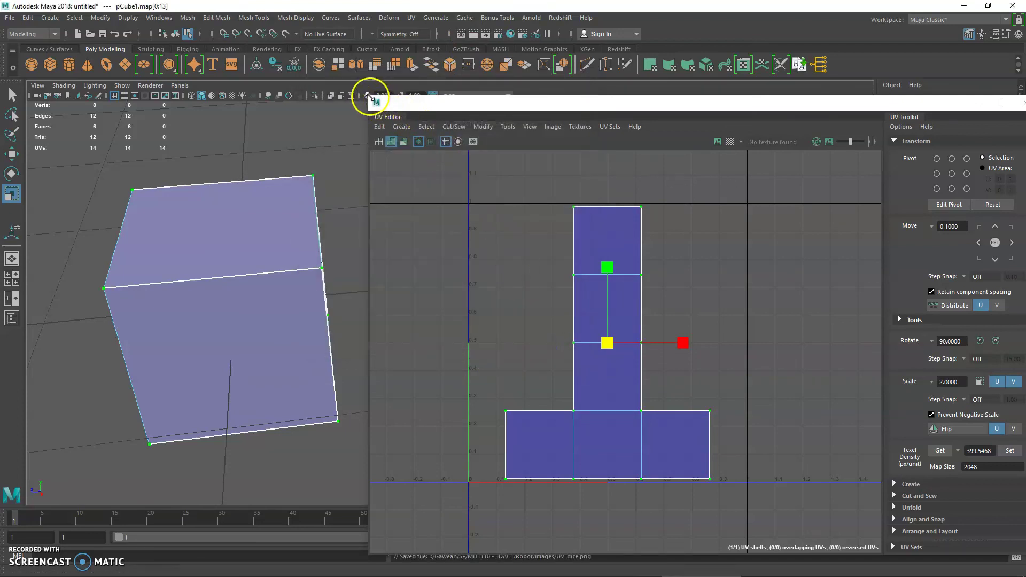
Shrink the UV Editor window and reposition it to uncover the modeling panel beside it.
{"action": "left_click_drag", "start_coordinate": [368, 102], "coordinate": [463, 143]}
{"action": "left_click_drag", "start_coordinate": [528, 151], "coordinate": [365, 94]}
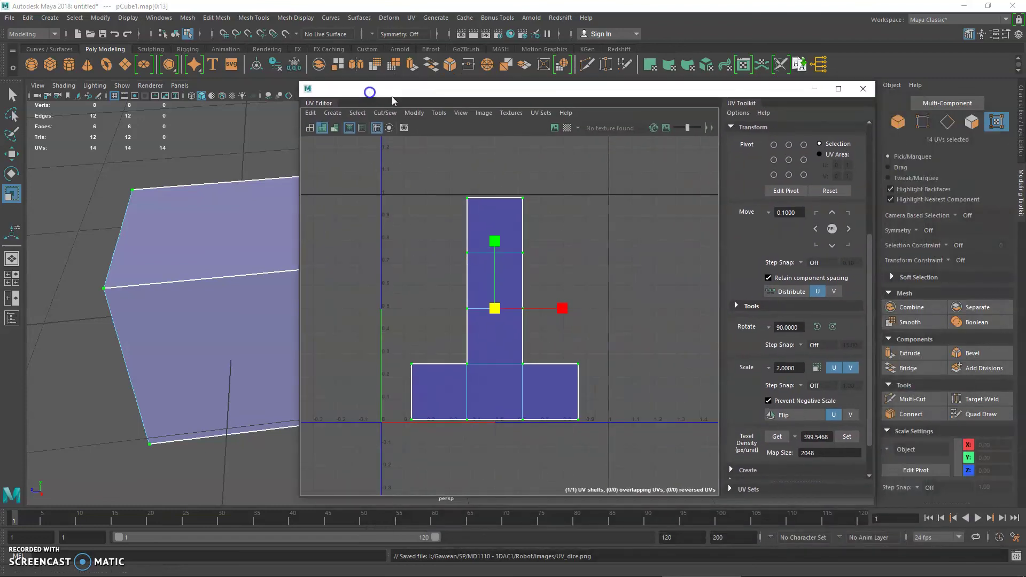